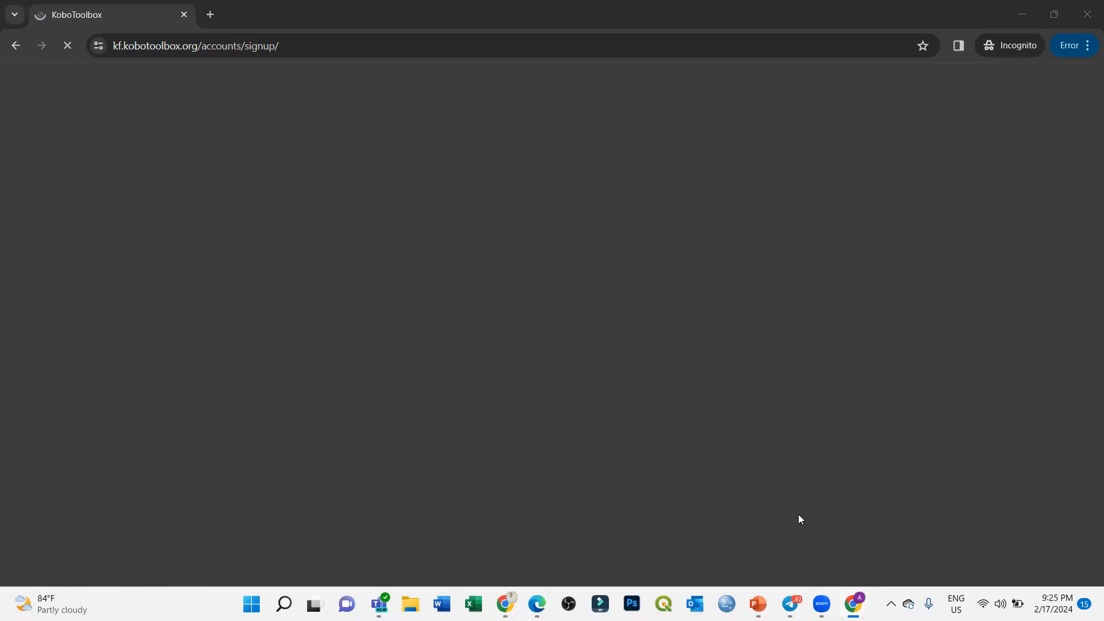
Step: Close the duplicate KoboToolbox tab, keeping the blank Create an account sign-up form open
mouse_move(853, 604)
click(779, 506)
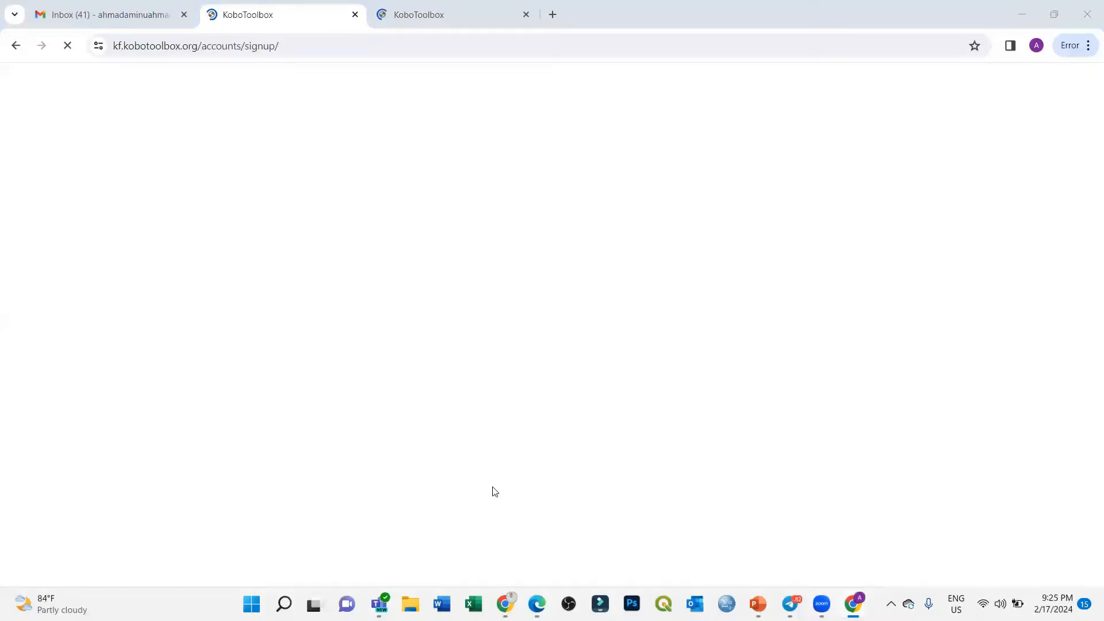
click(394, 5)
click(294, 12)
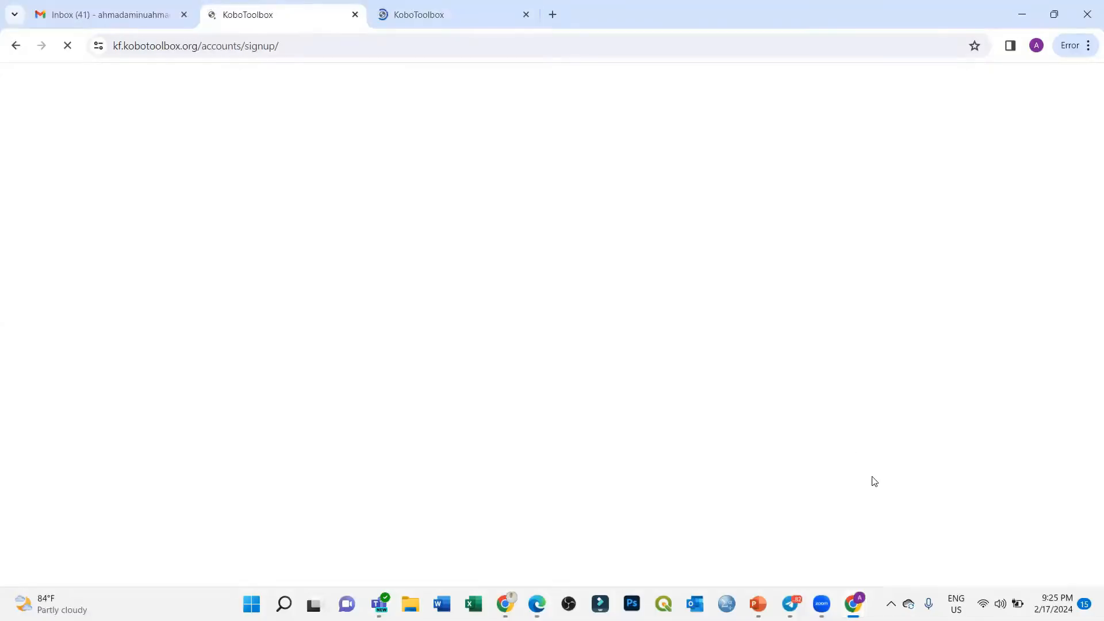
click(895, 543)
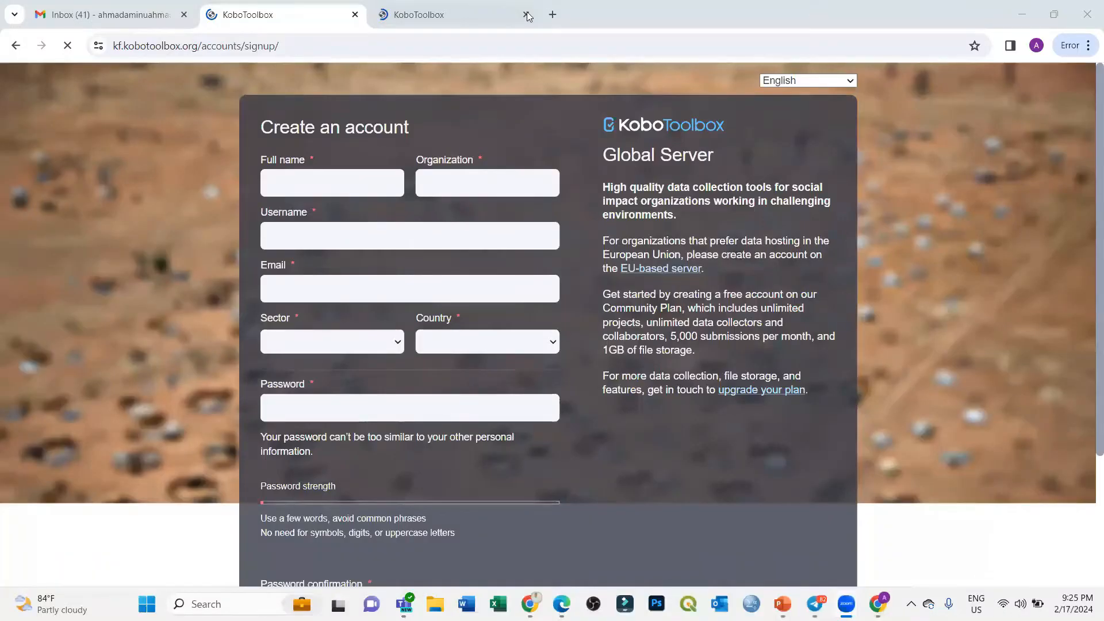
click(526, 14)
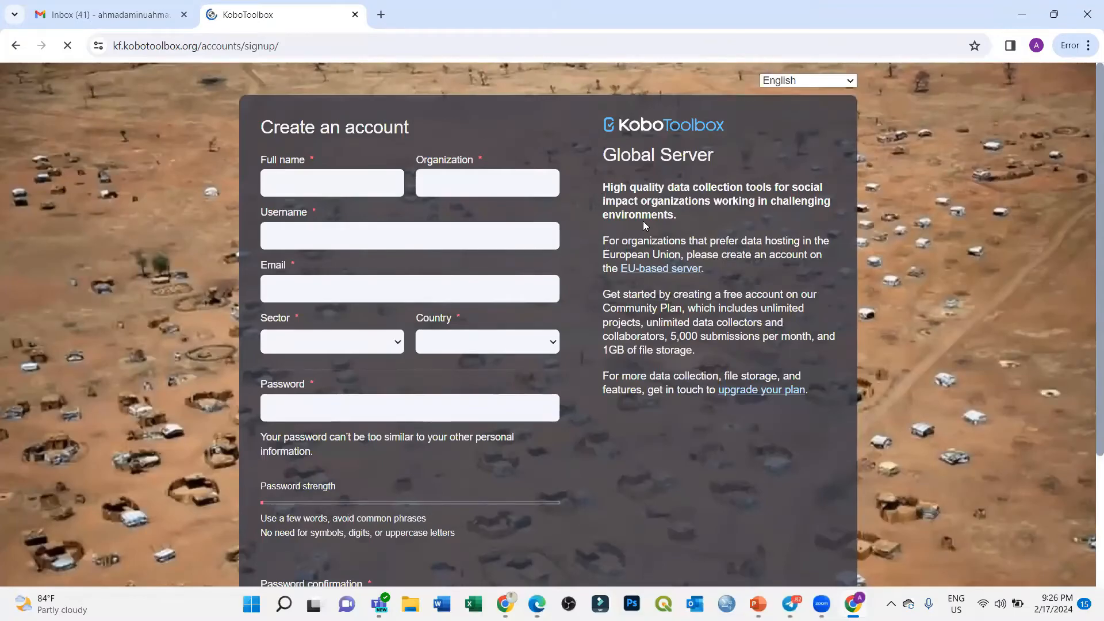
Step: Enter the user's full name and organization on the sign-up form
click(303, 182)
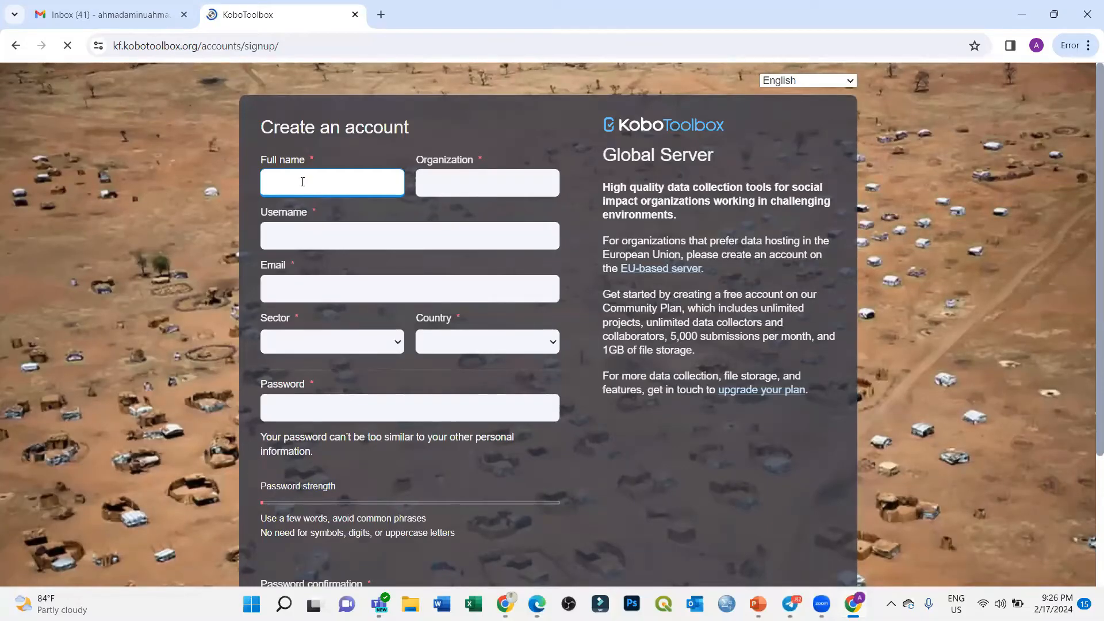
key(Tab)
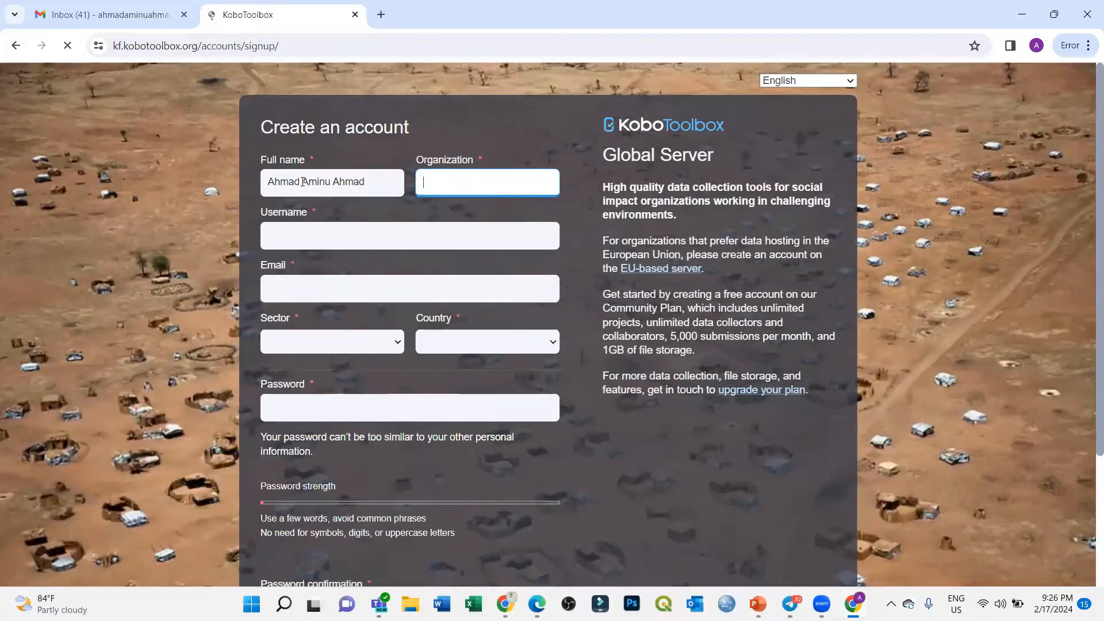
text(Hammad O)
key(BackSpace)
key(BackSpace)
text(Technologies )
text(and Consu)
text(ltancy Limited)
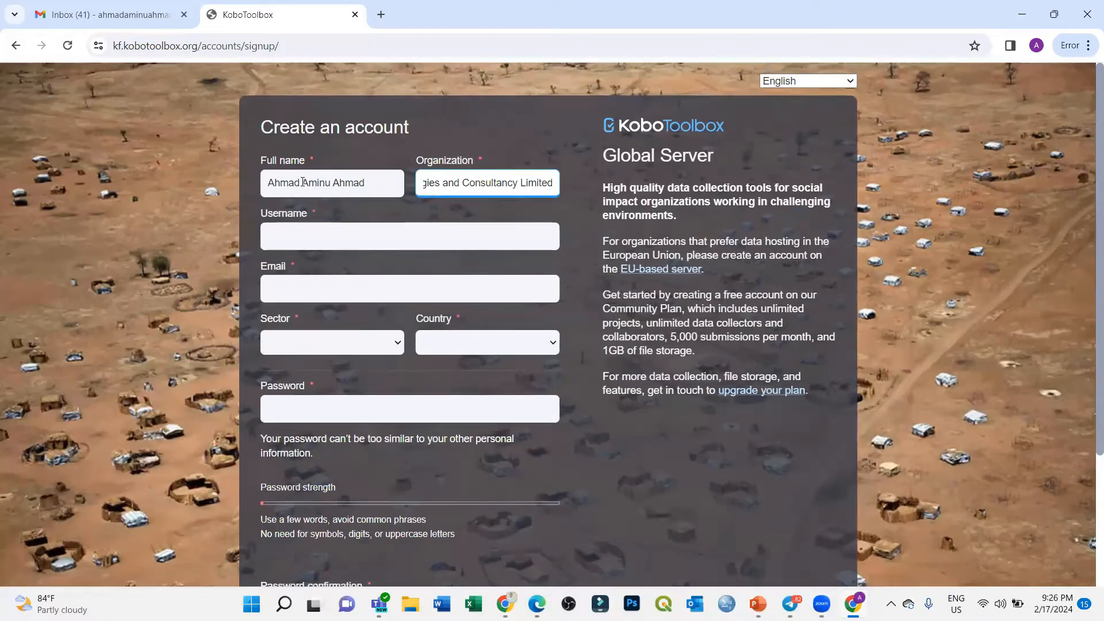
Step: Fill in the account username and the user's e-mail address
key(Tab)
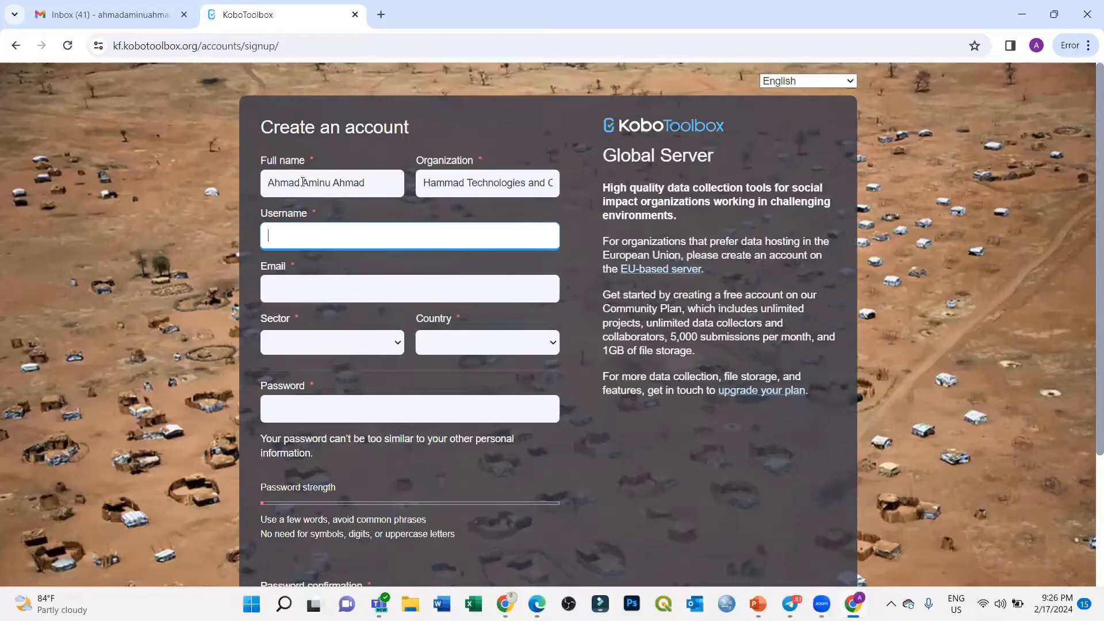
text(odkwithahmad)
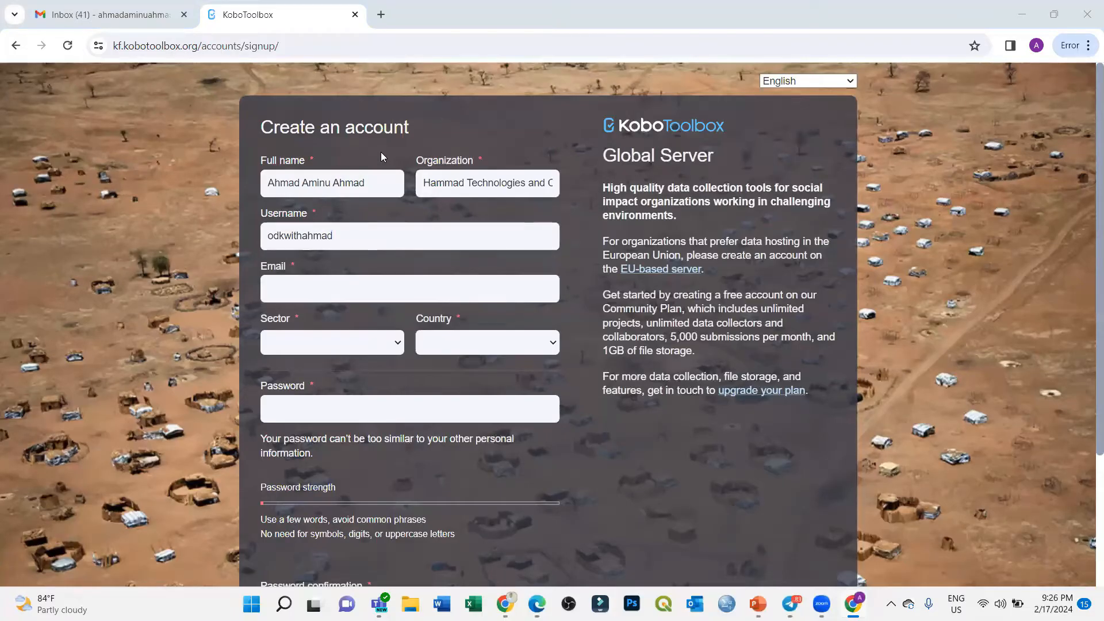
click(318, 293)
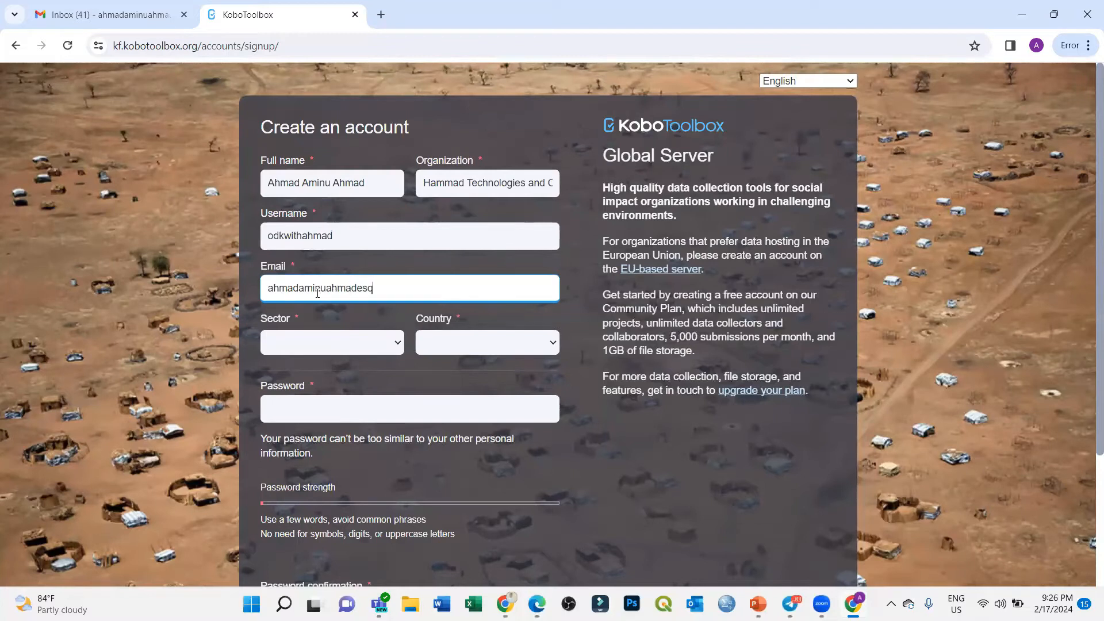
Step: Set the Sector to Humanitarian - Education
click(336, 348)
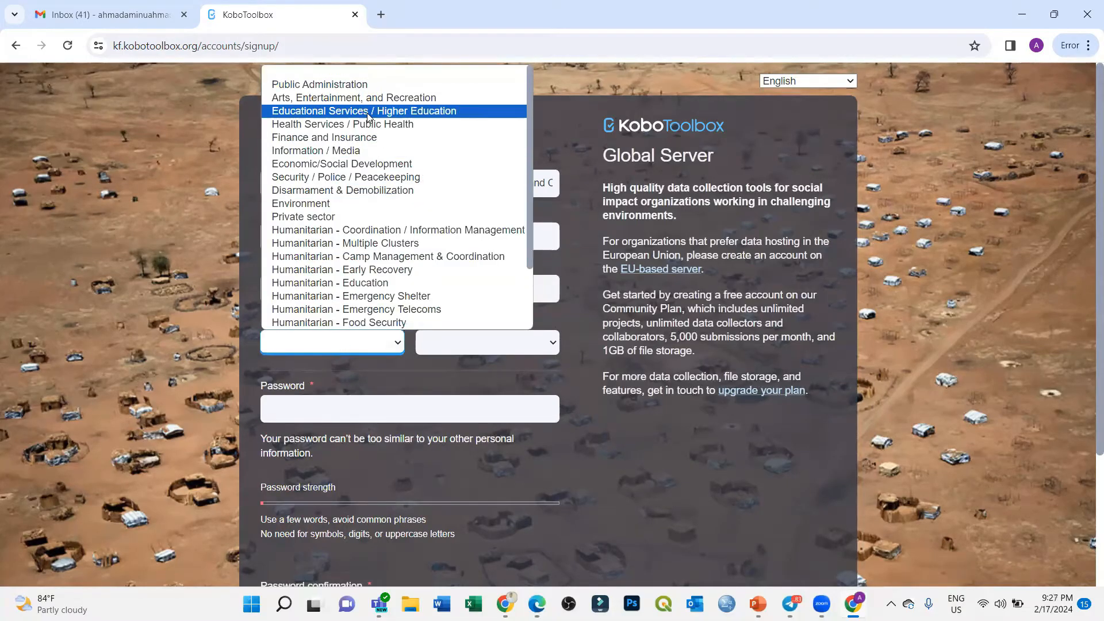
scroll(364, 269, down, 3)
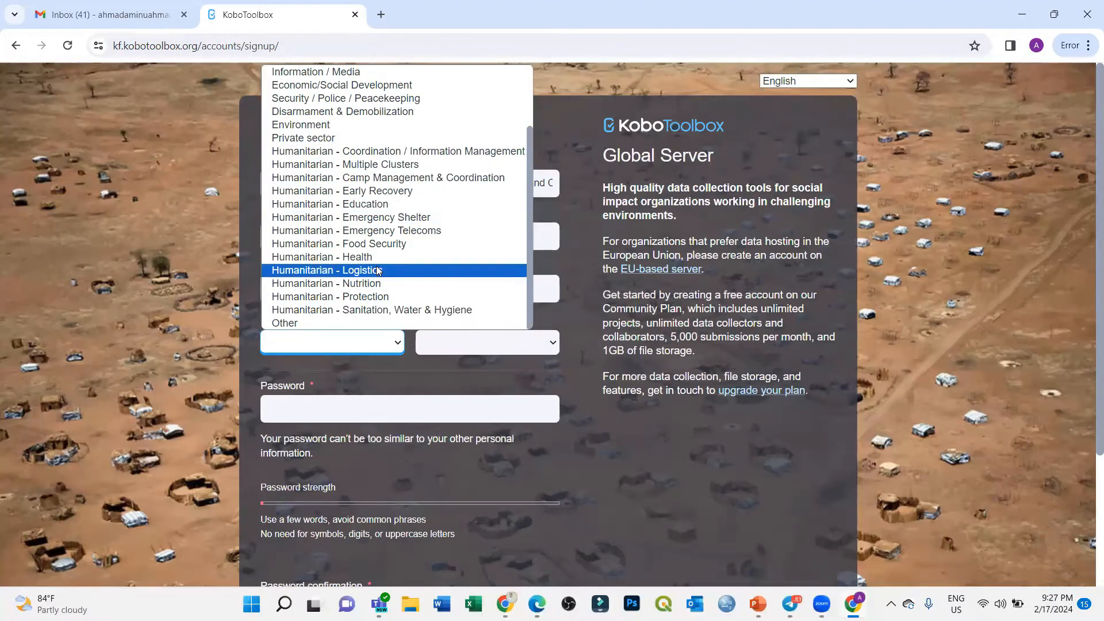
scroll(379, 256, up, 2)
scroll(451, 256, down, 2)
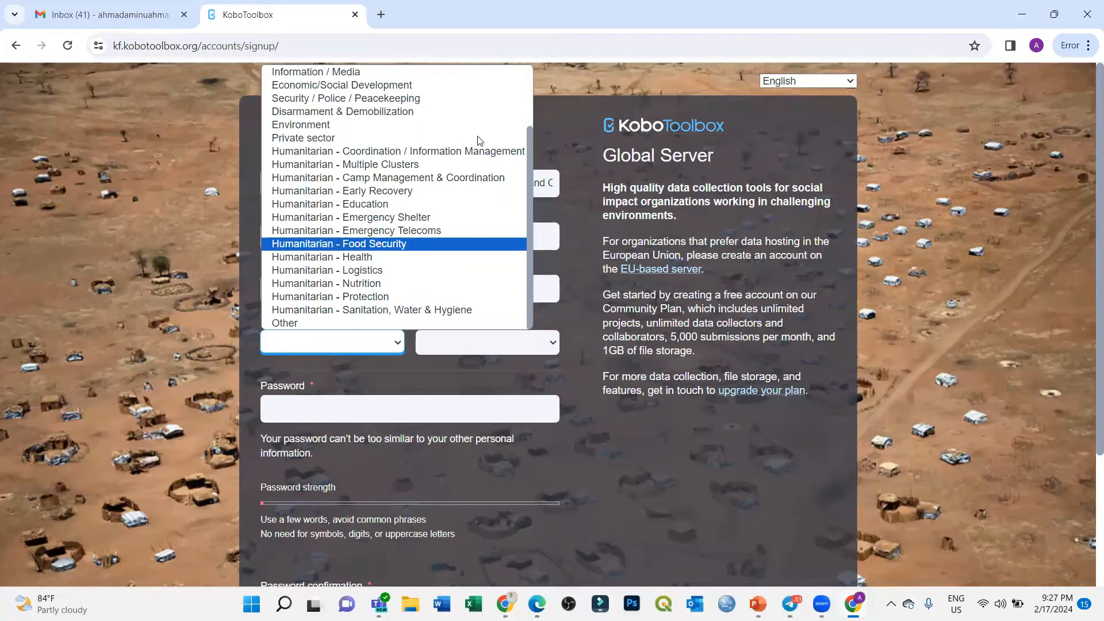
click(351, 204)
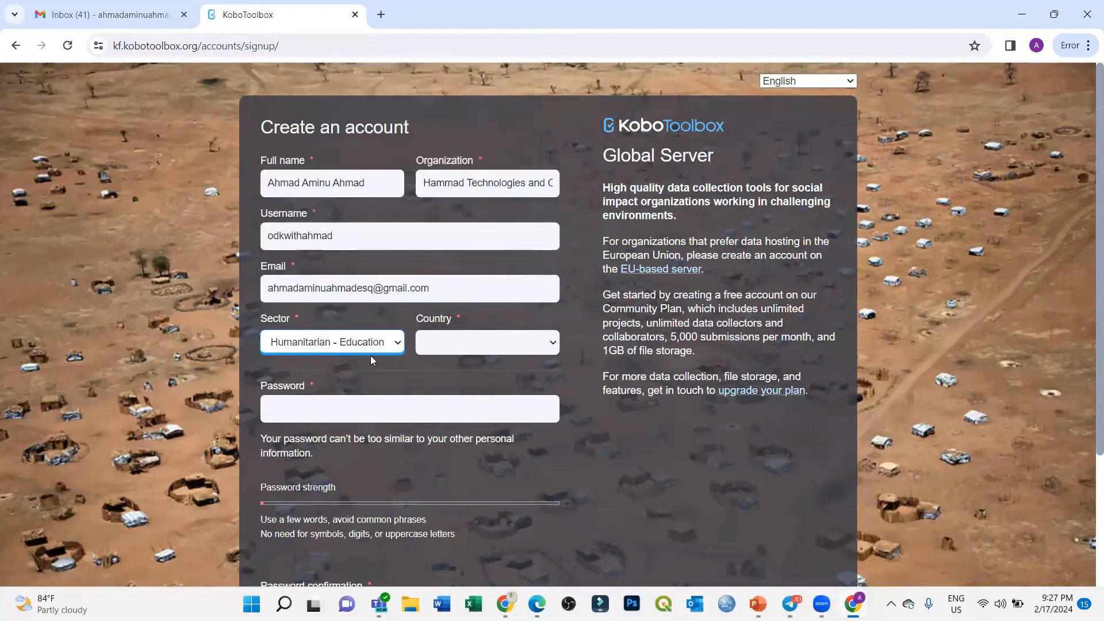
Step: Set the Country to Nigeria, ready for the password
click(486, 342)
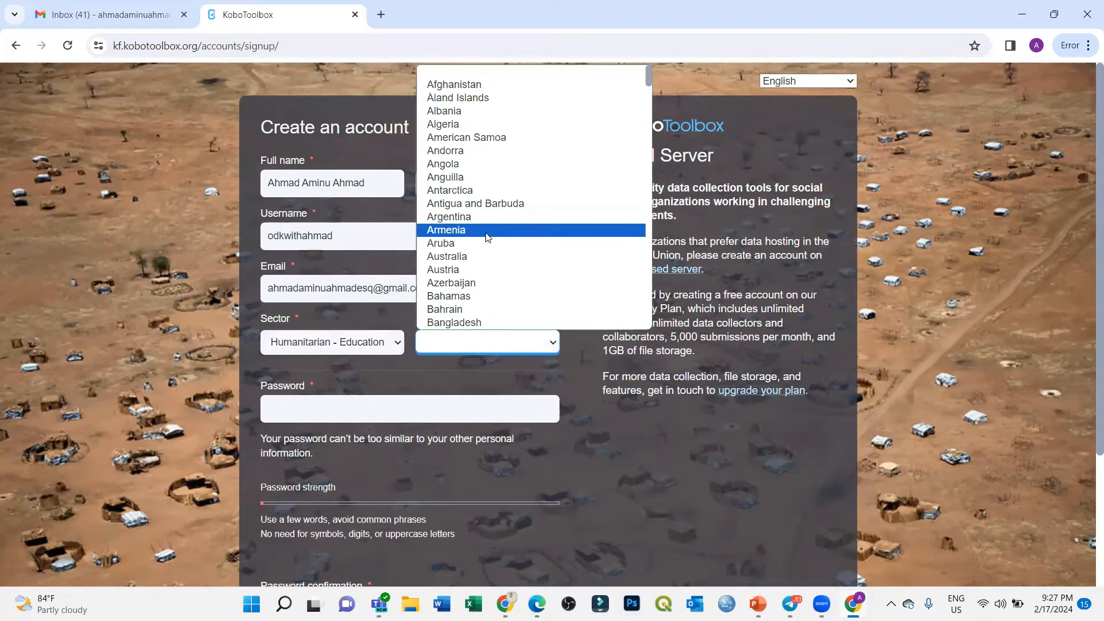
text(nigeria)
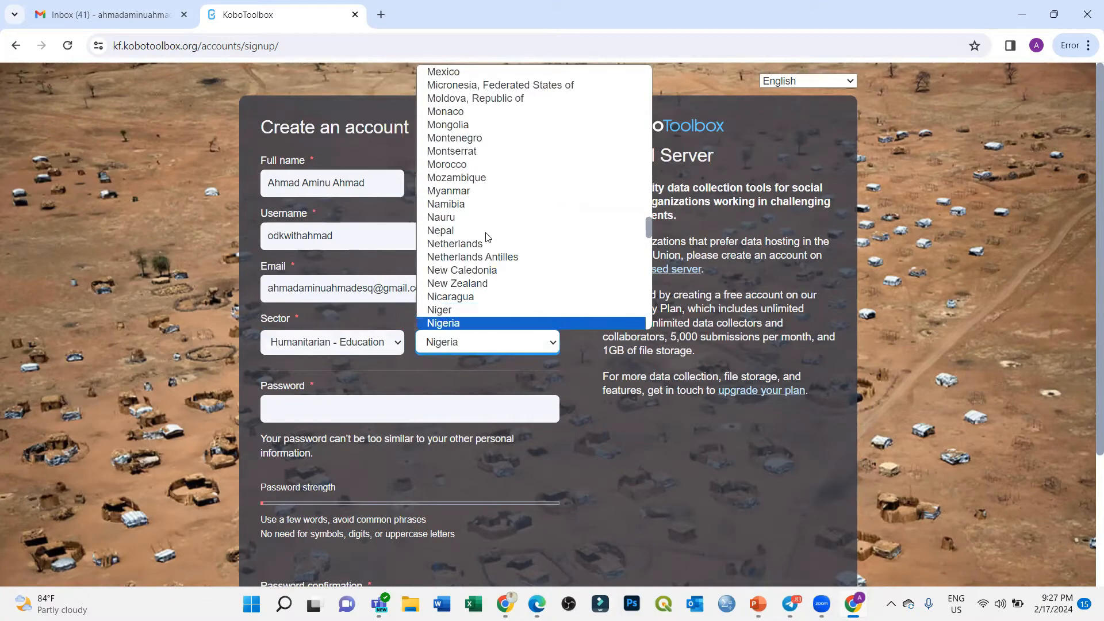
key(Return)
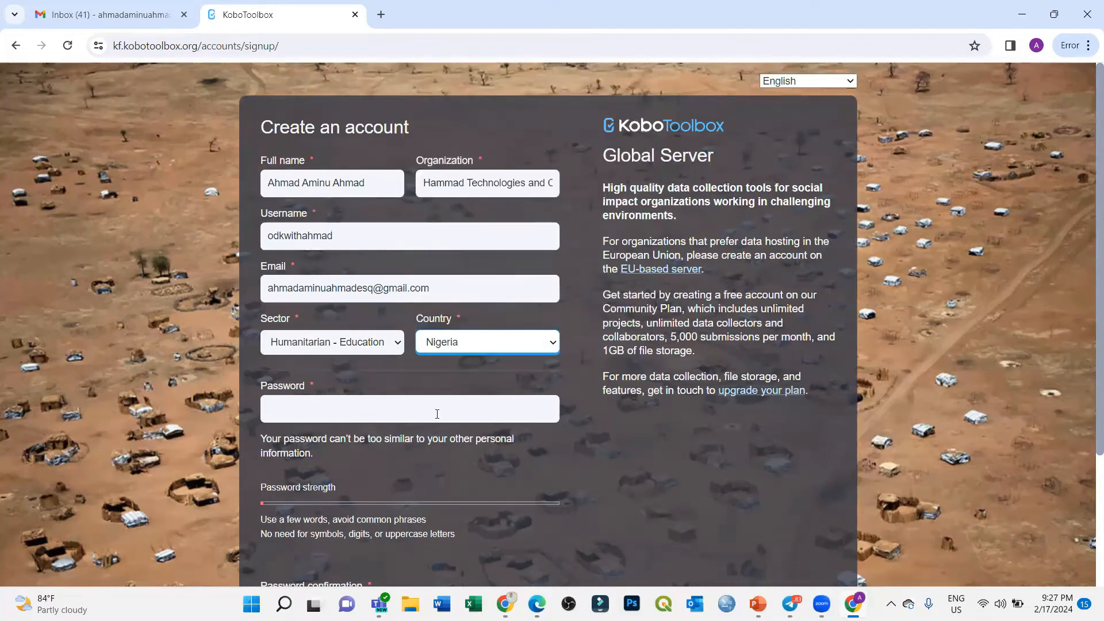
click(435, 413)
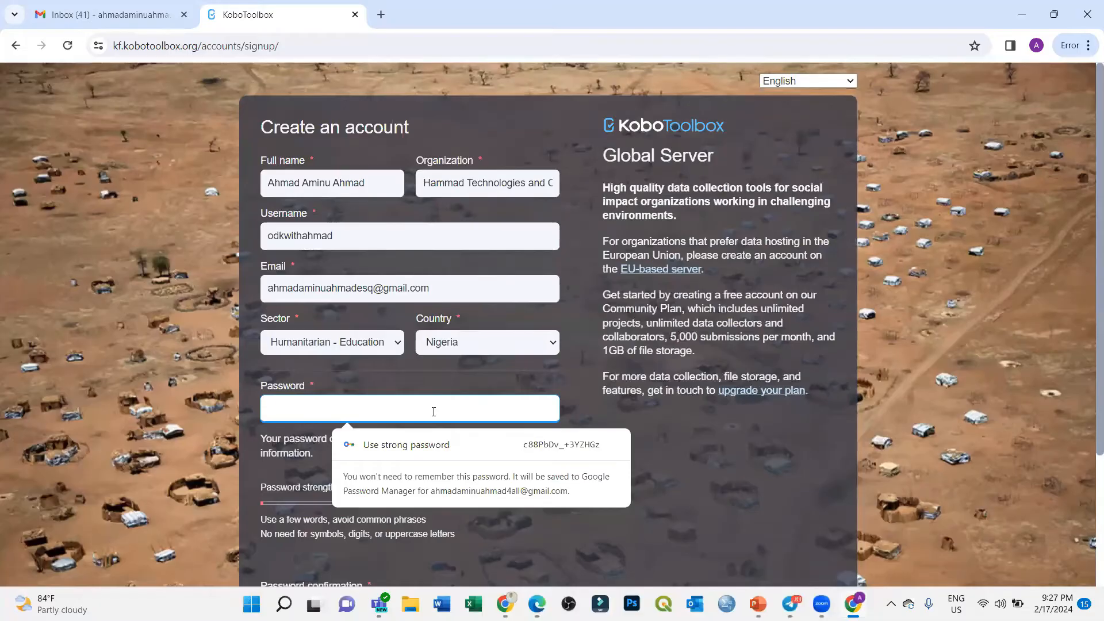
Step: Enter the account password and its confirmation
text(**************)
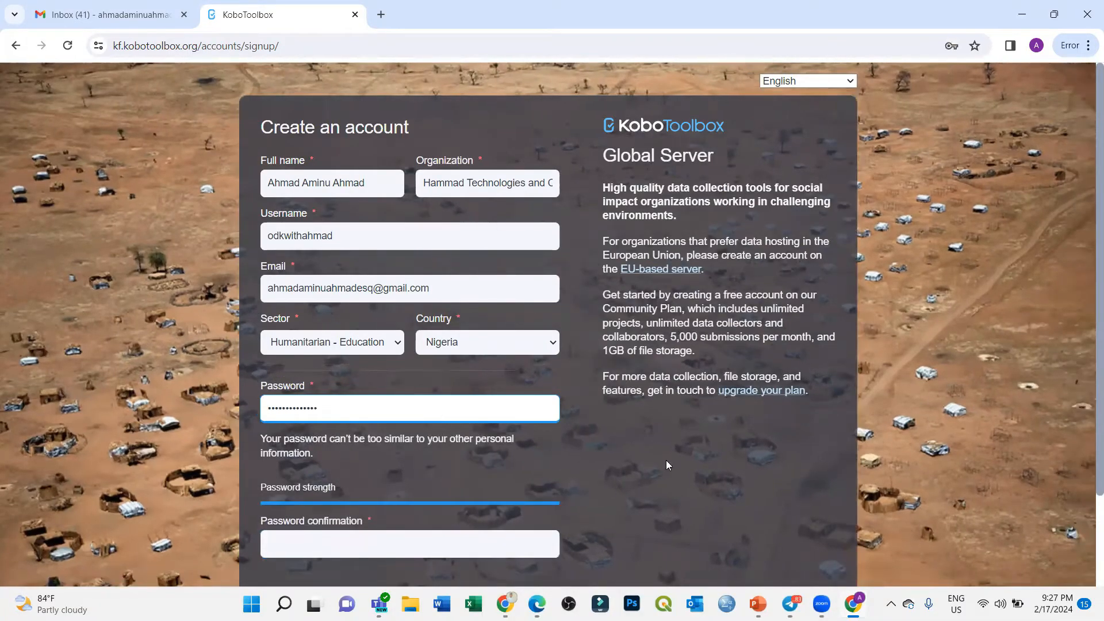
scroll(666, 460, down, 2)
click(531, 434)
text(**************)
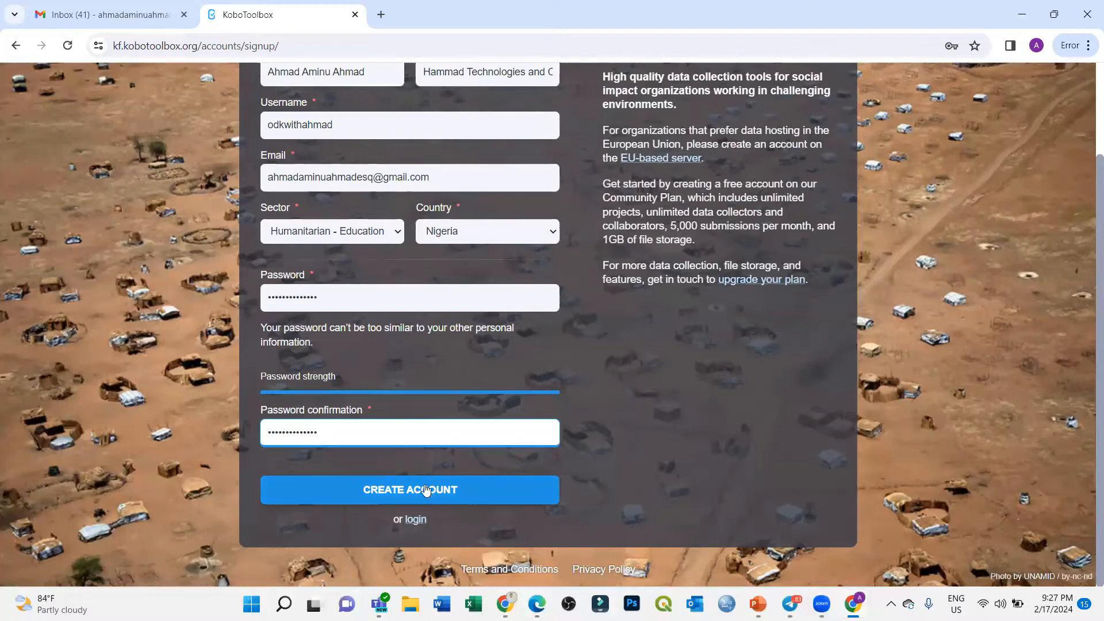
Step: Review the username and e-mail, create the account, and decline saving the password
double_click(351, 129)
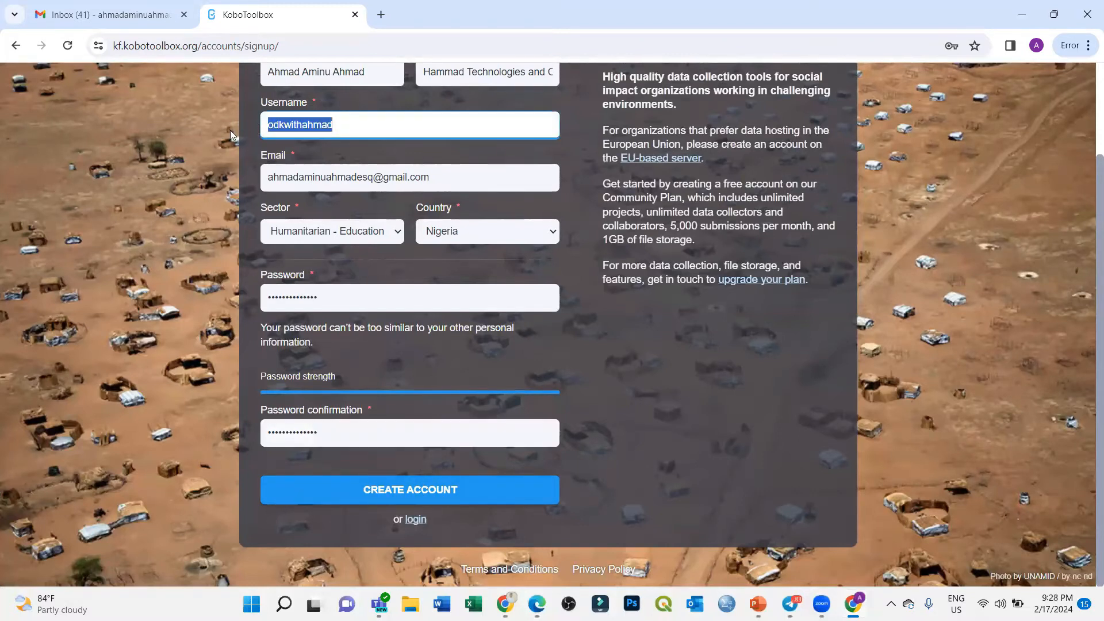
scroll(366, 245, up, 2)
scroll(375, 303, down, 1)
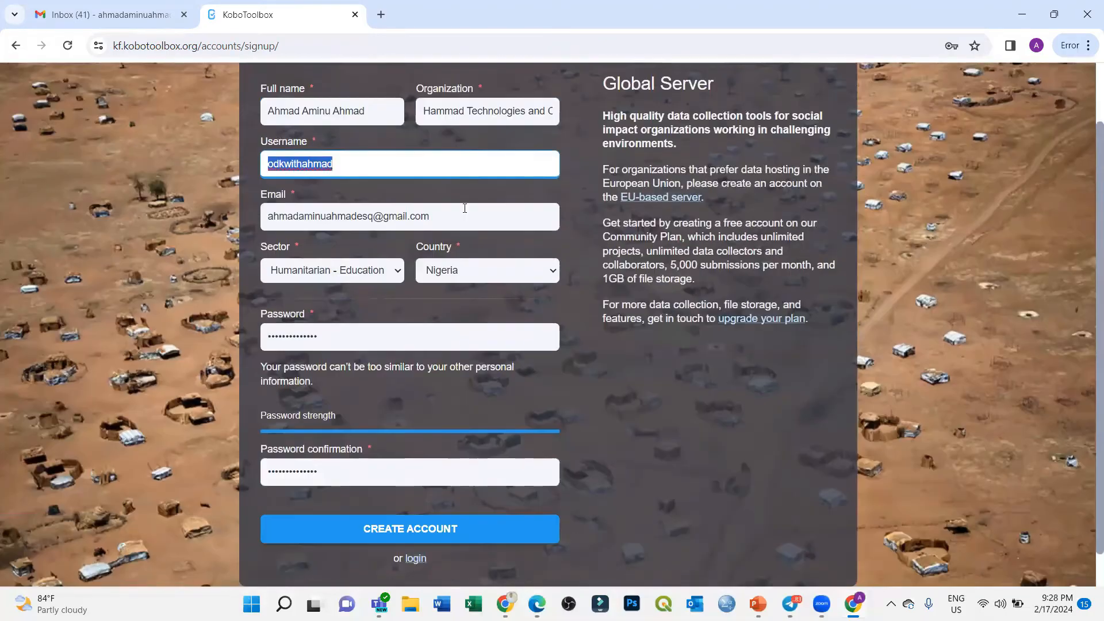
key(Tab)
scroll(260, 260, down, 1)
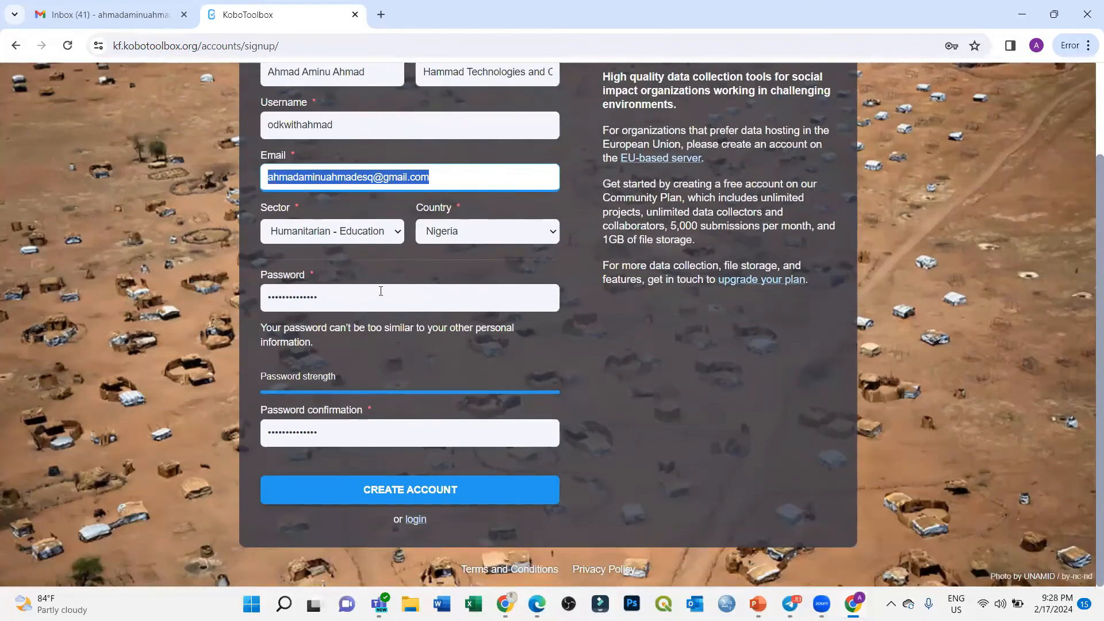
click(412, 490)
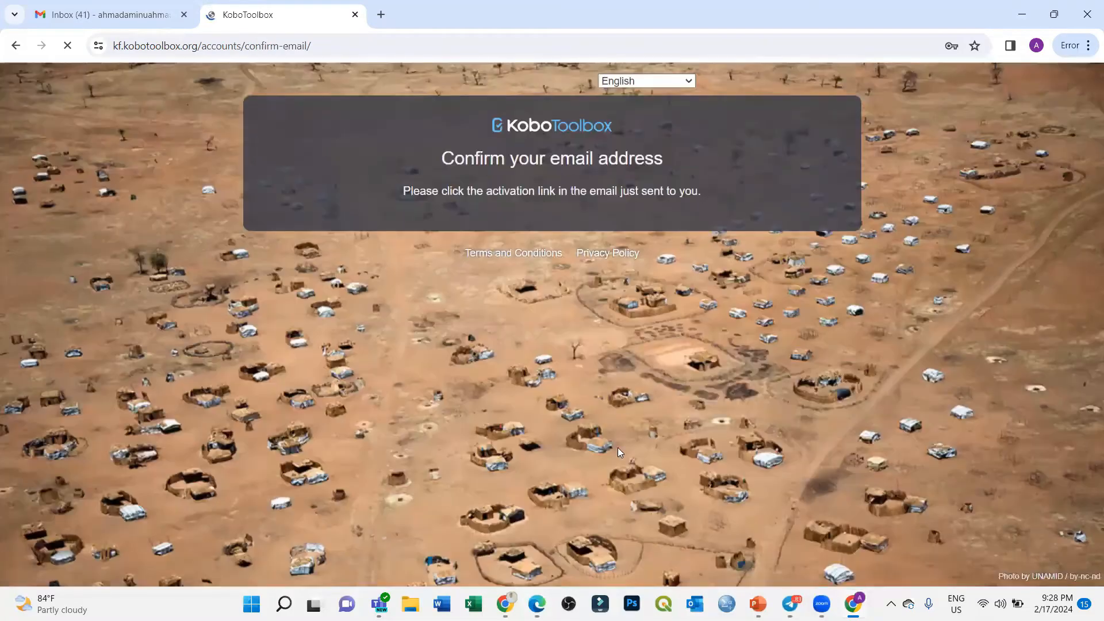
click(949, 266)
click(108, 12)
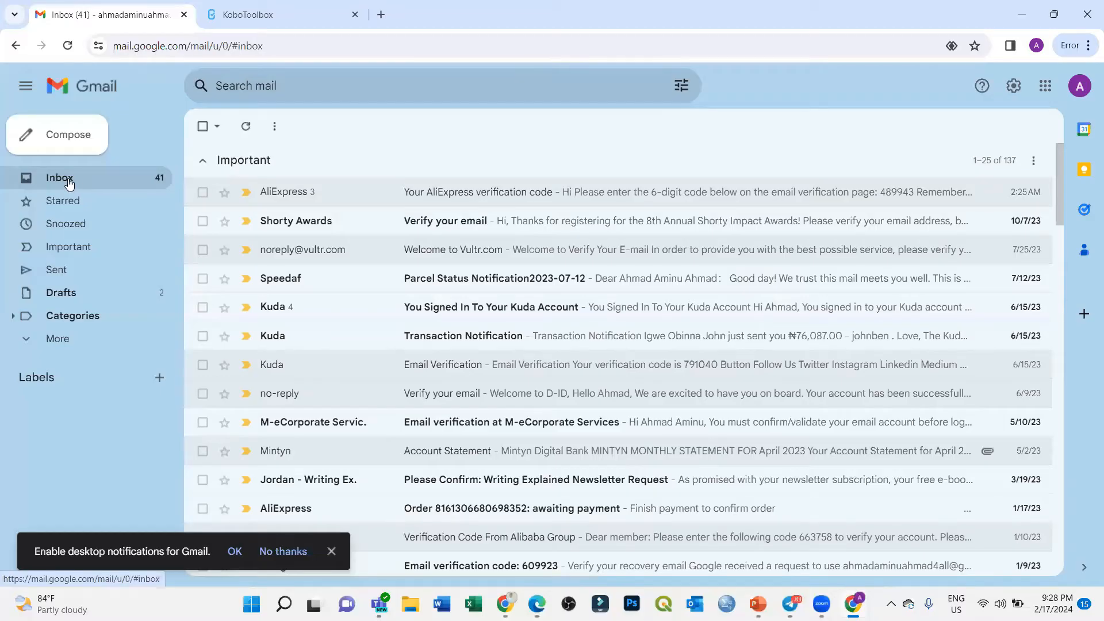
click(61, 338)
click(73, 436)
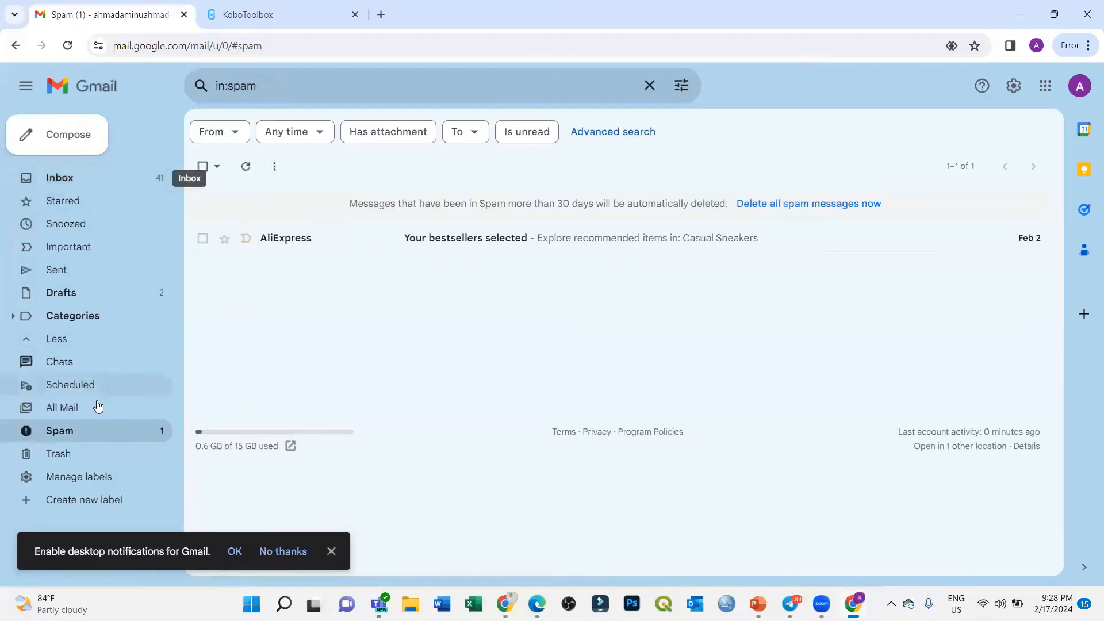
click(72, 176)
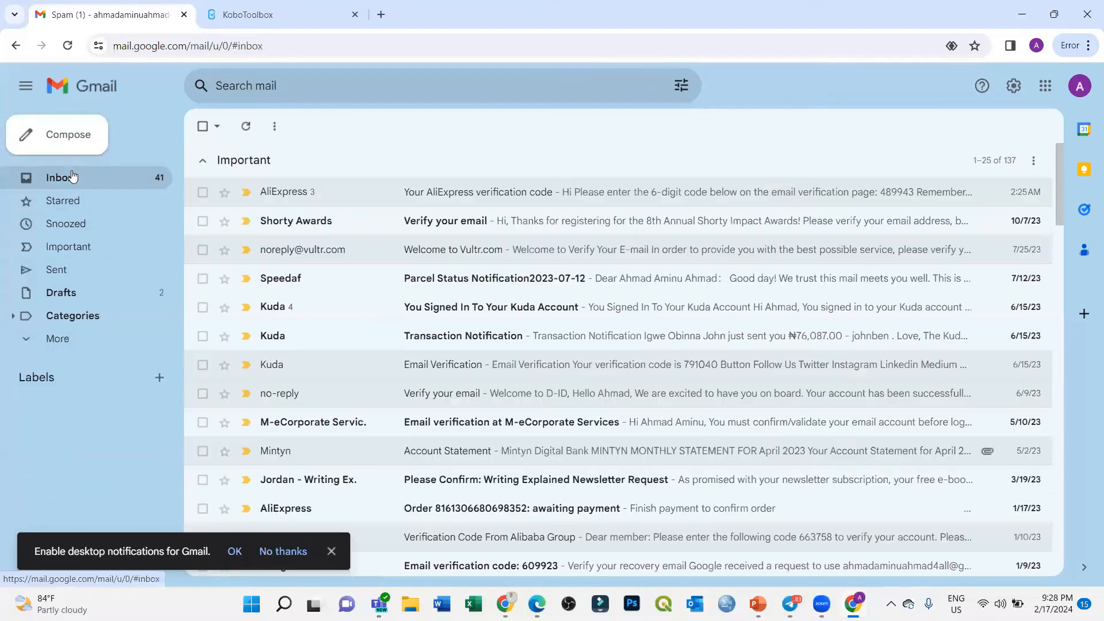
click(245, 14)
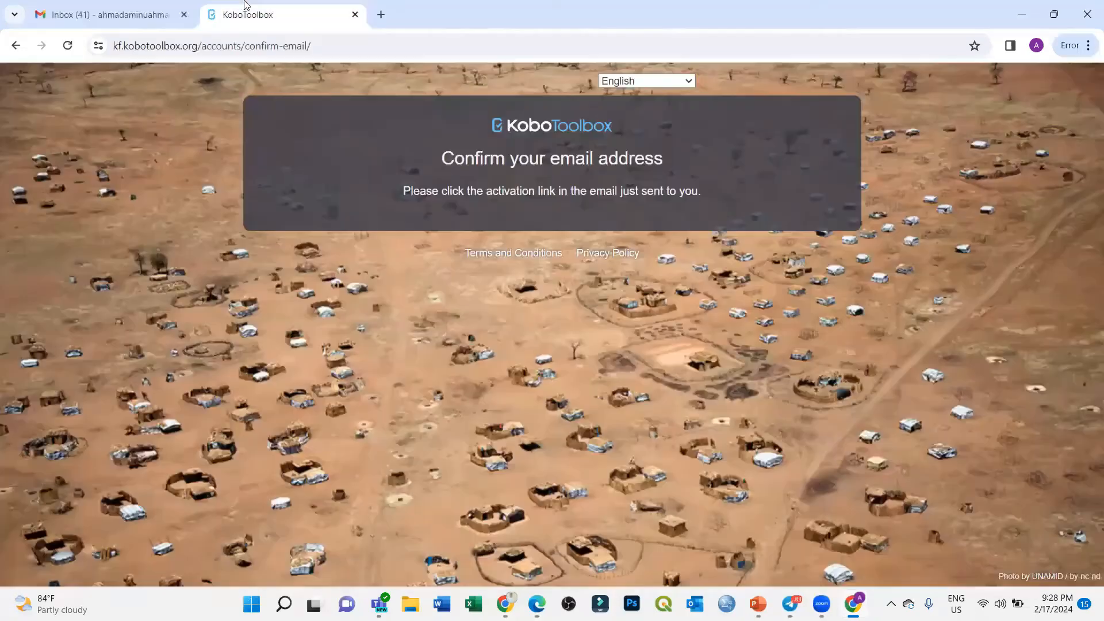
click(161, 13)
click(101, 179)
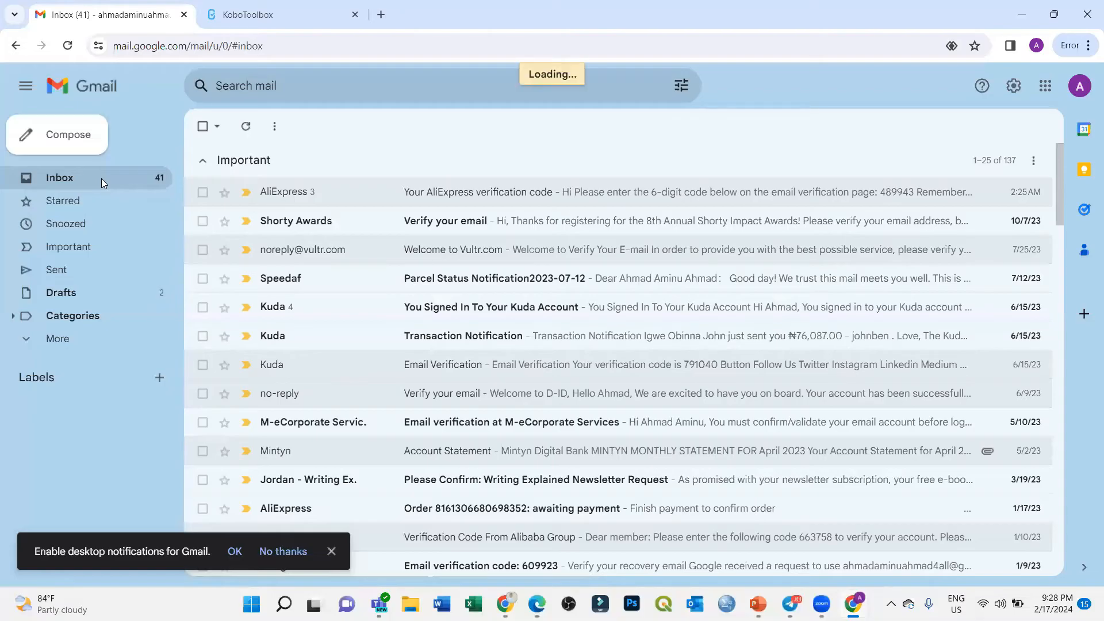
click(248, 14)
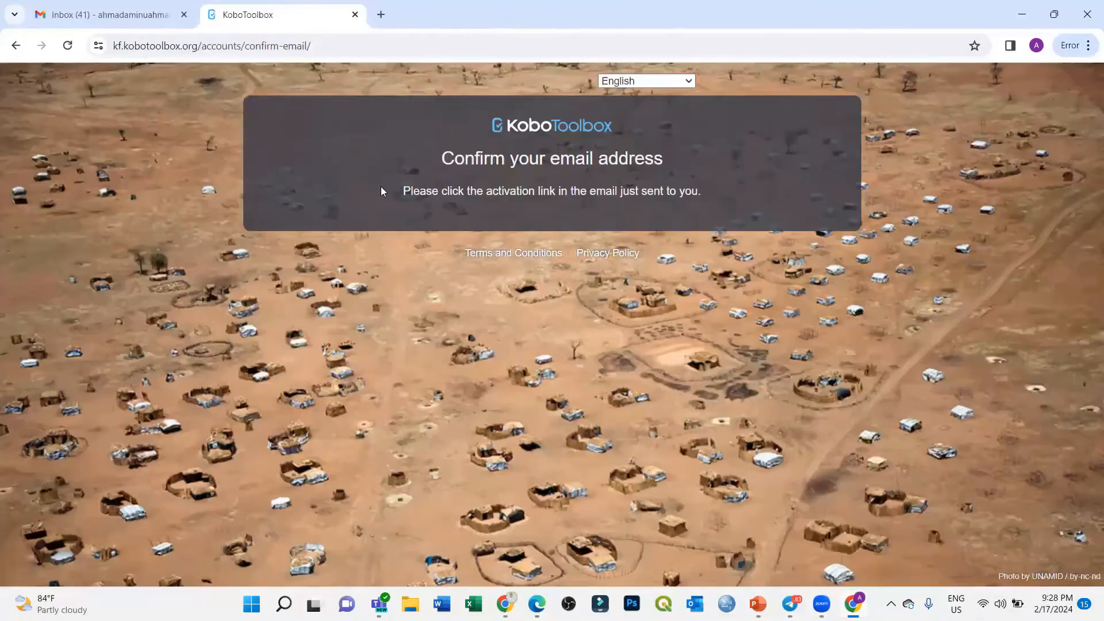
click(98, 5)
click(239, 5)
click(108, 6)
click(247, 5)
click(136, 5)
click(246, 5)
click(152, 6)
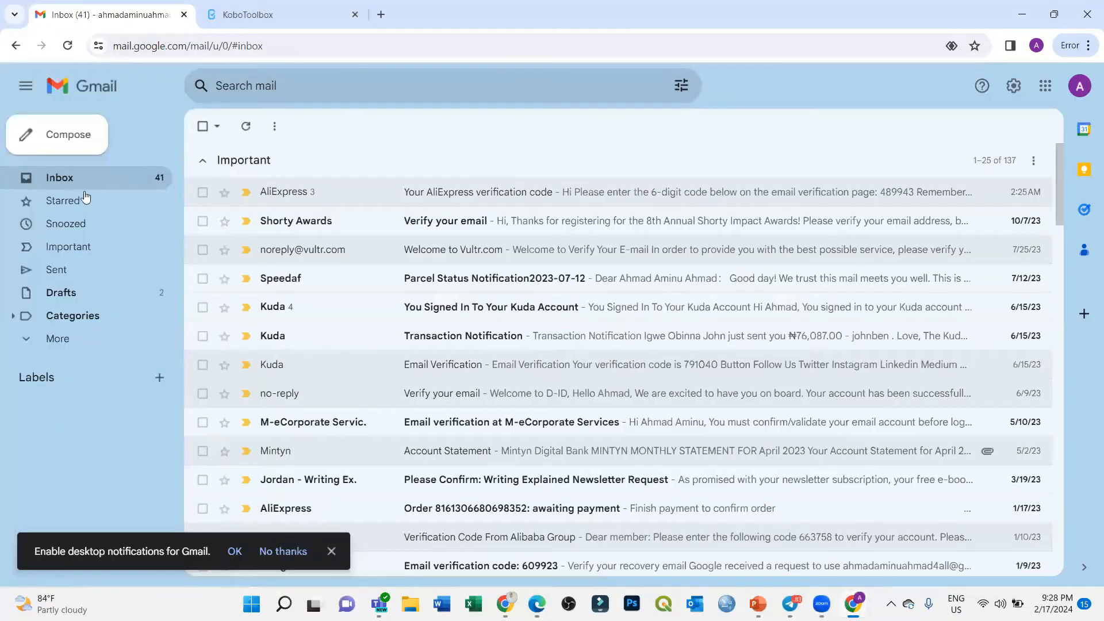
click(247, 10)
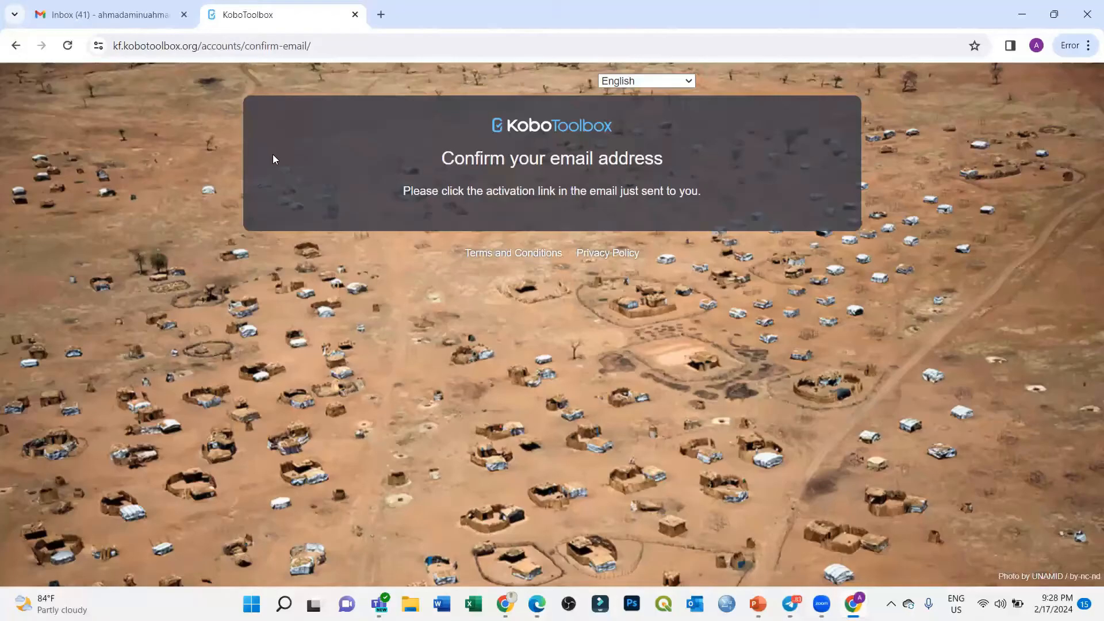
click(154, 5)
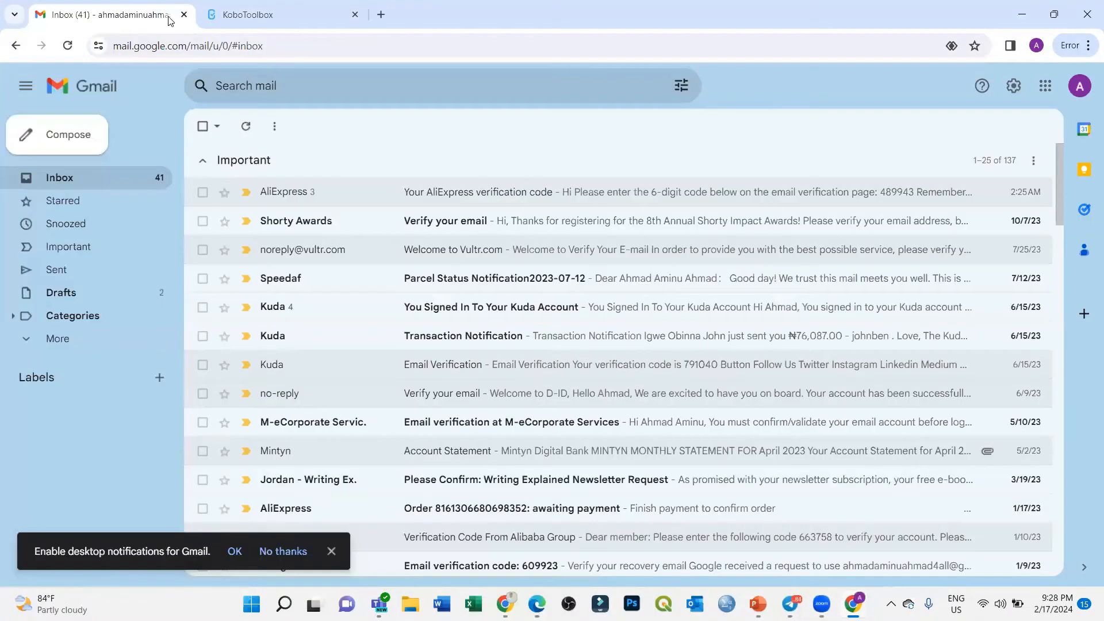
click(291, 6)
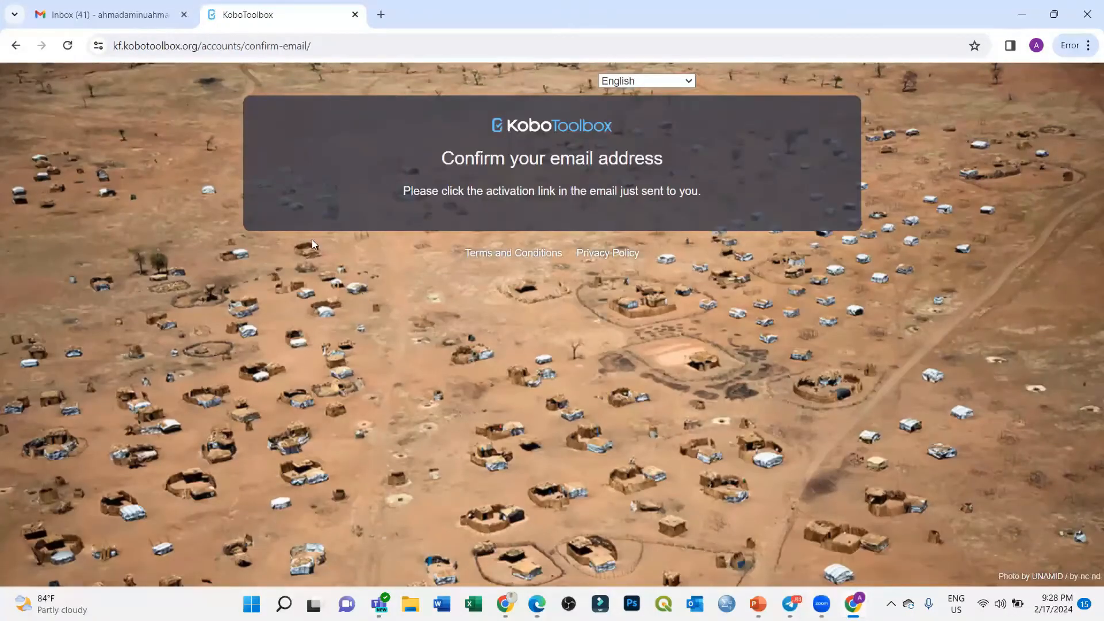
click(113, 14)
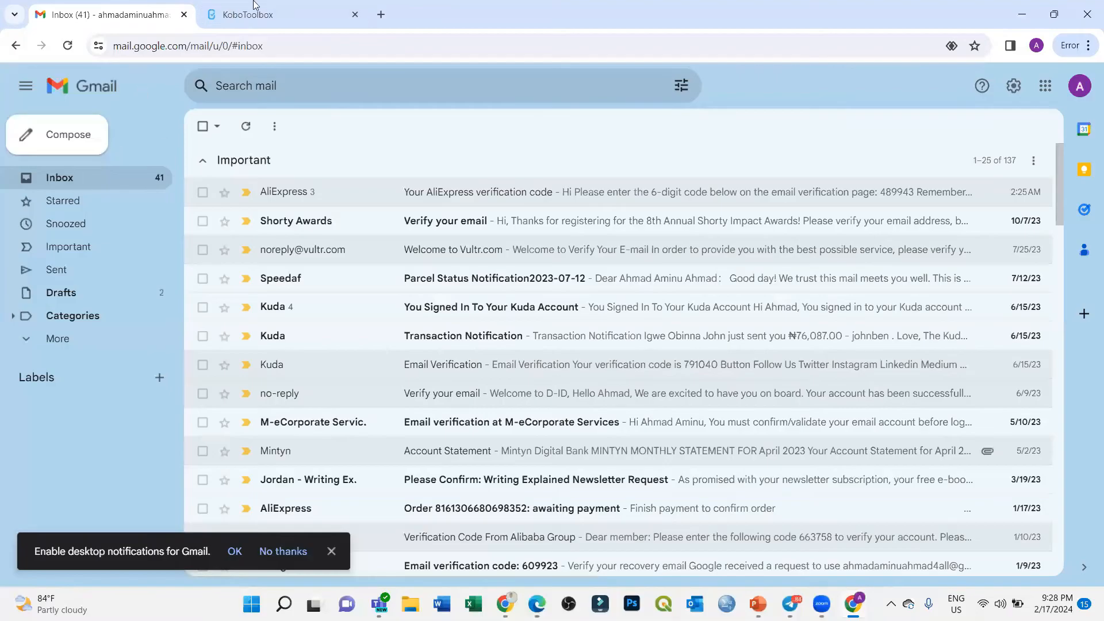
click(272, 7)
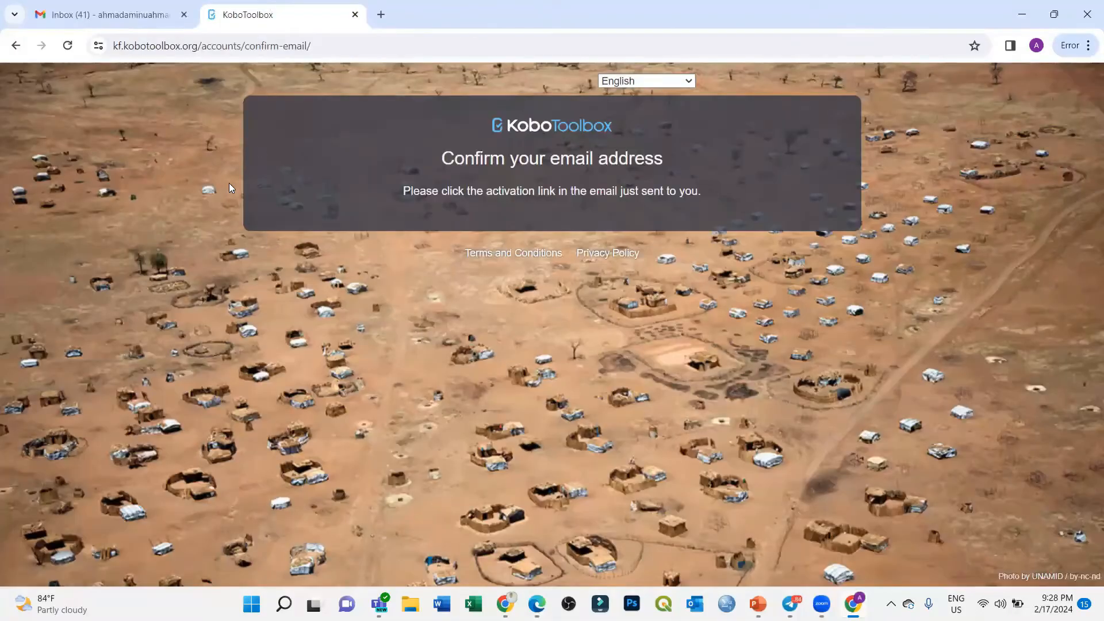
Step: Go to kobotoolbox.org and open the Global KoboToolbox Server sign-in page
click(324, 46)
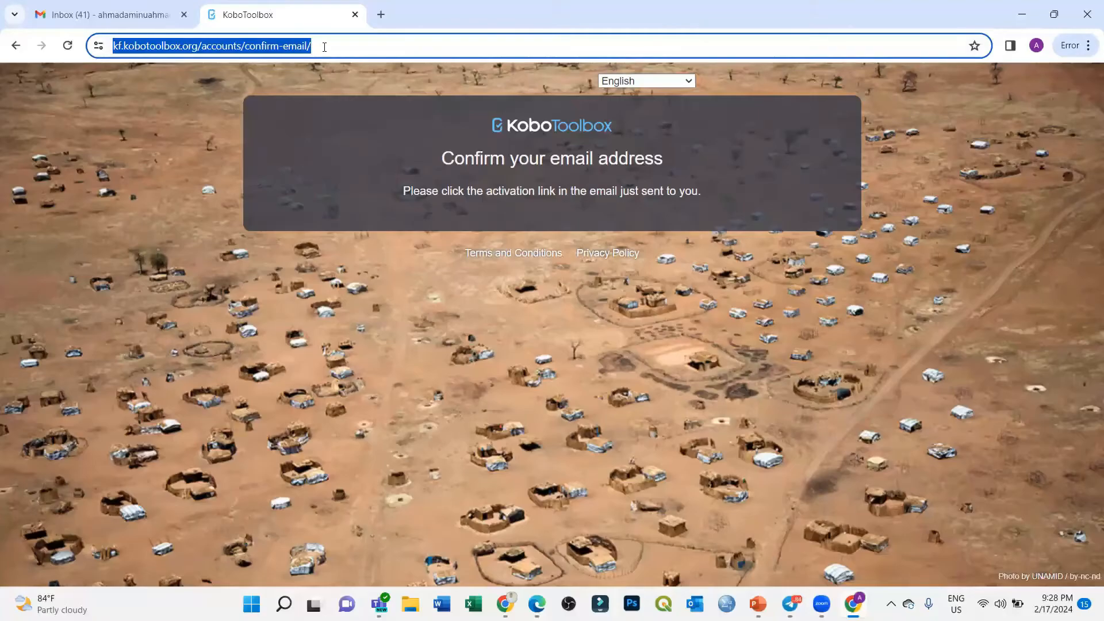
text(ko)
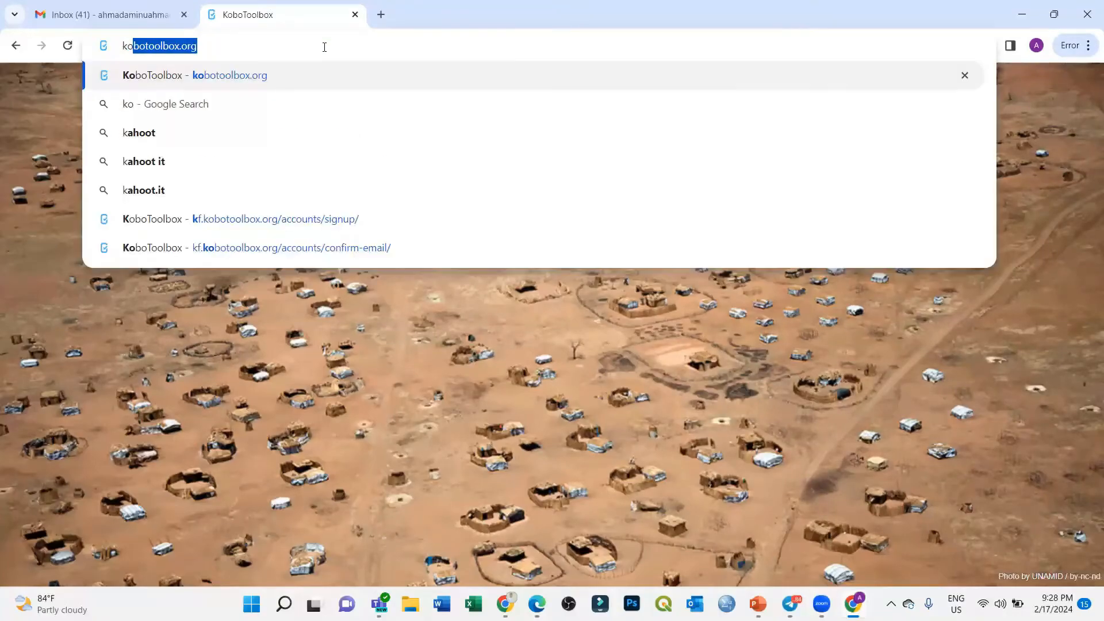
key(Return)
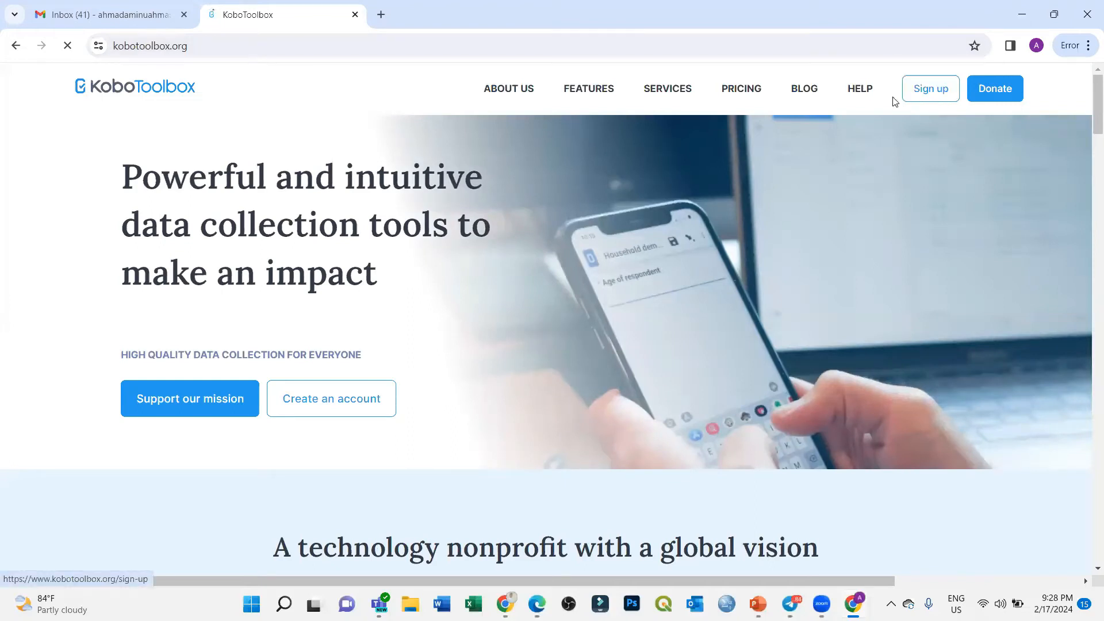
click(937, 94)
click(127, 5)
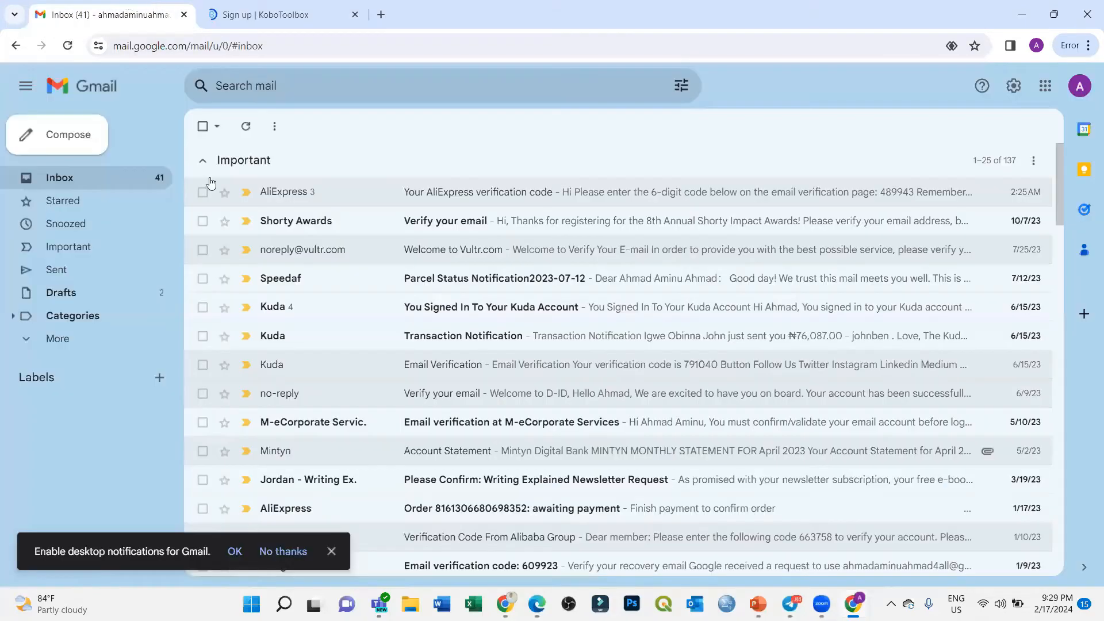
click(249, 6)
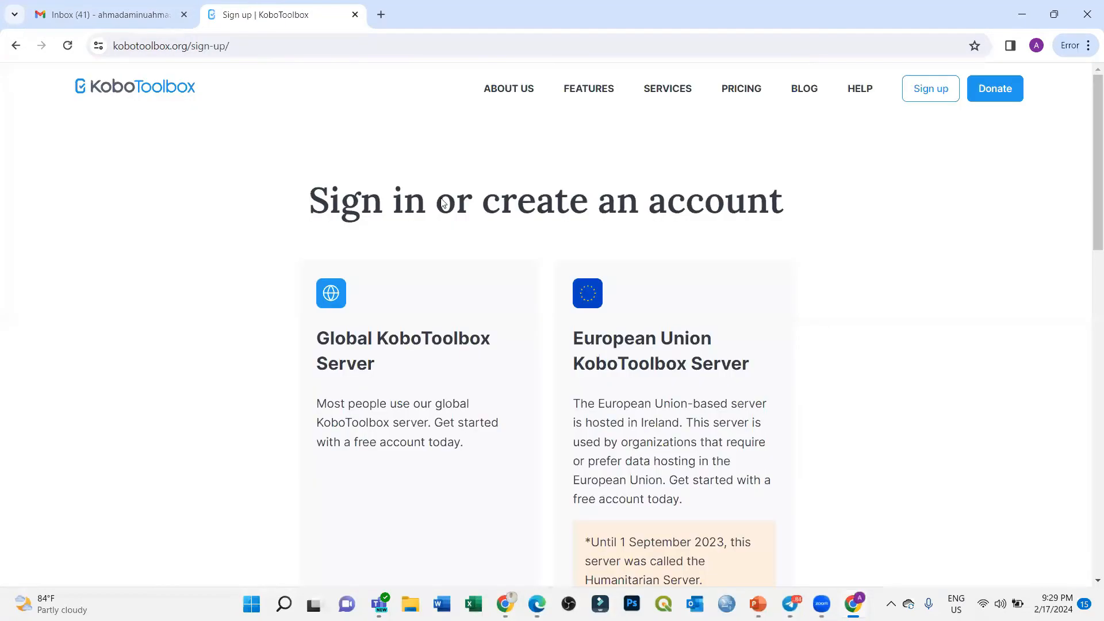
scroll(437, 460, down, 4)
click(399, 505)
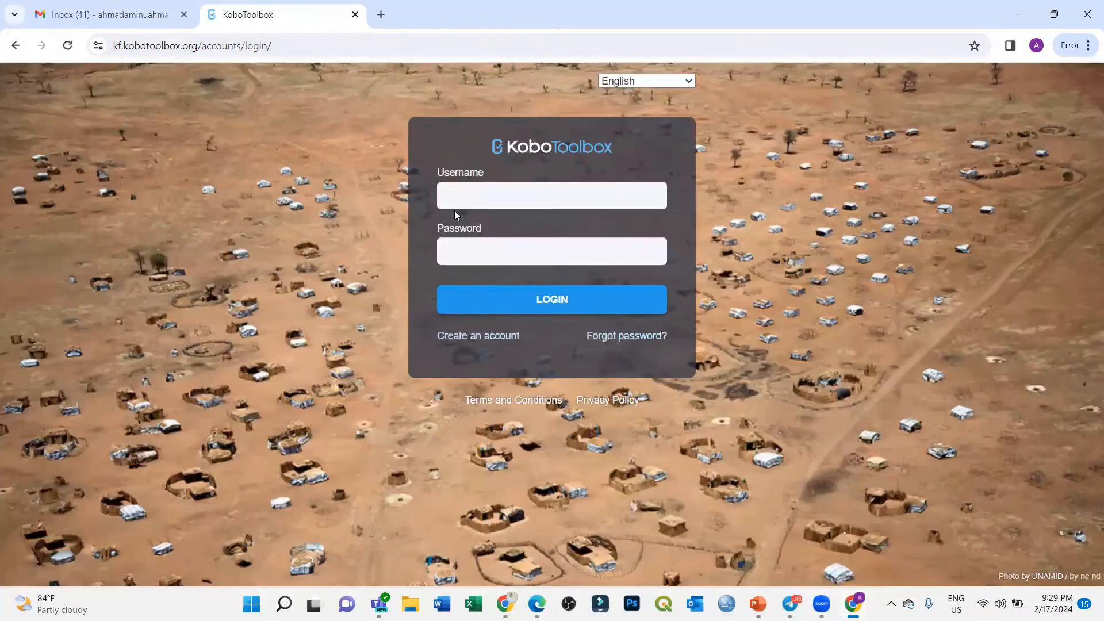
Step: Log in with the account username and password
click(519, 192)
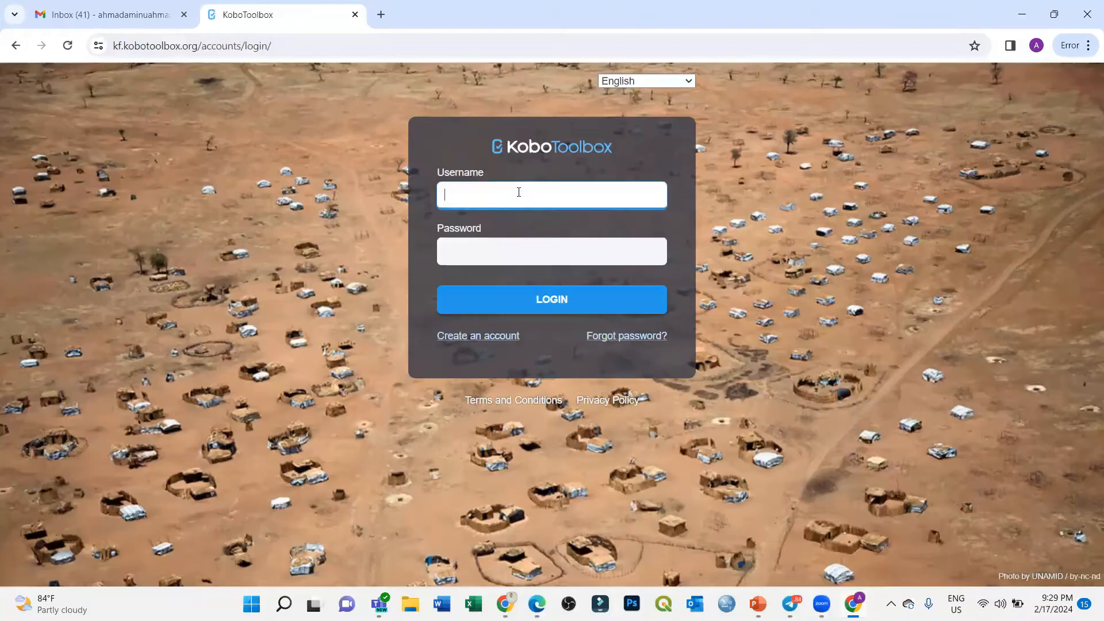
text(hammadtechnologies)
key(Tab)
text(a)
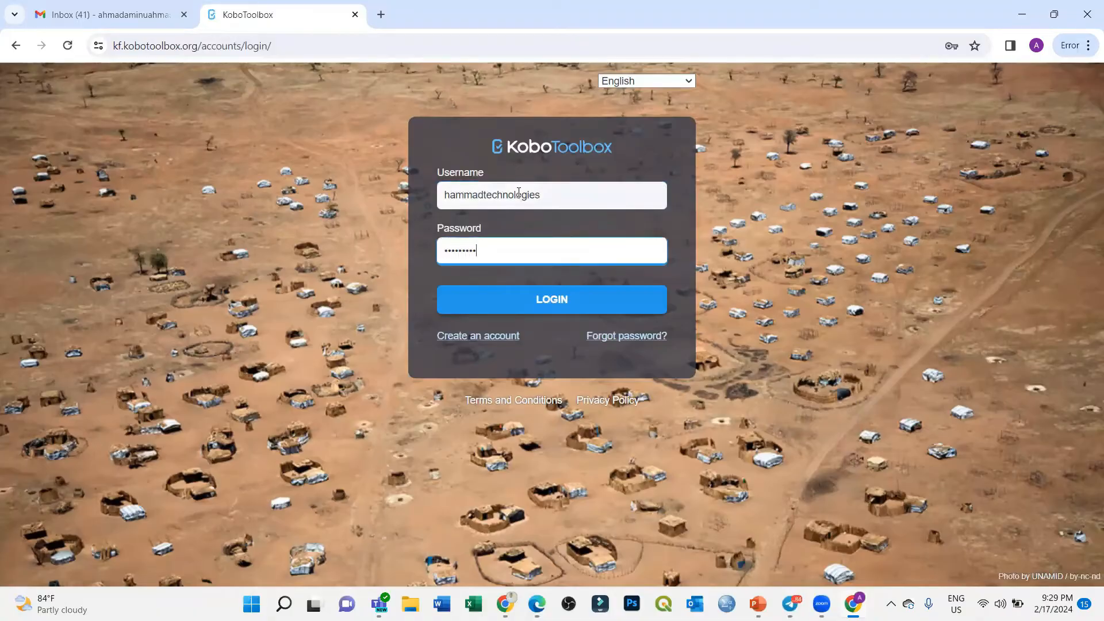
key(BackSpace)
key(BackSpace)
key(BackSpace)
click(585, 303)
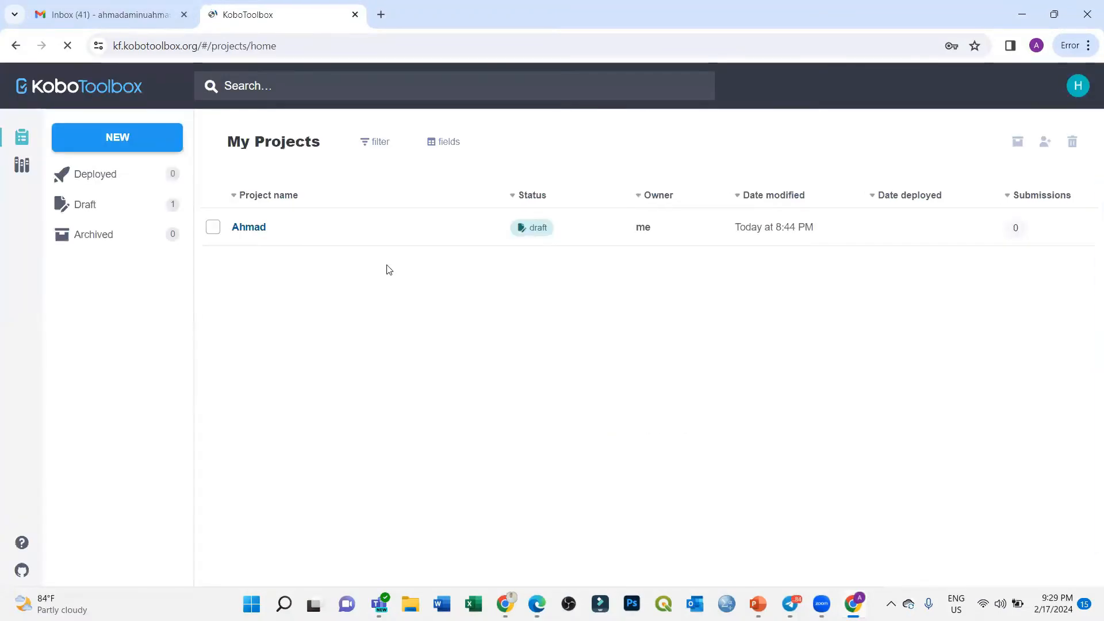
Step: Permanently delete the single draft project and reload My Projects
click(213, 227)
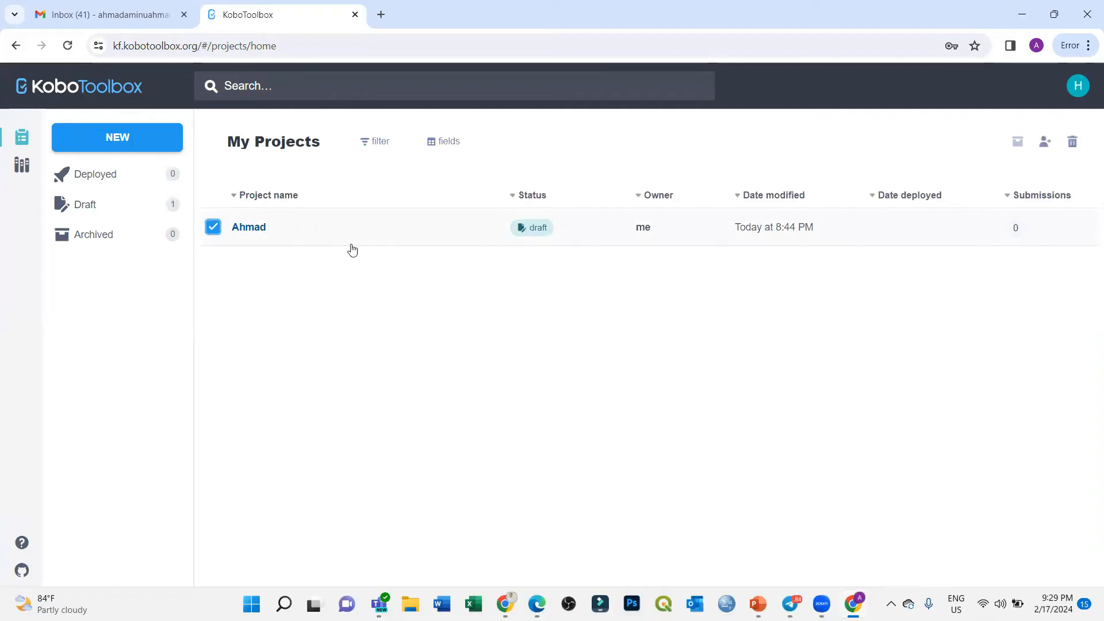
click(1072, 141)
click(604, 218)
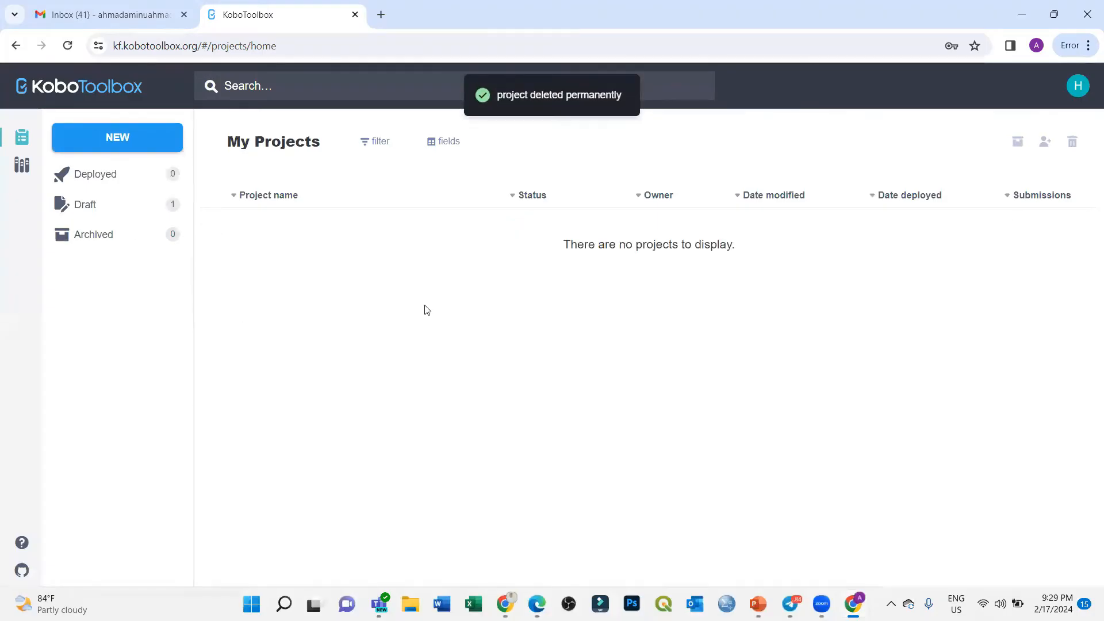
click(68, 46)
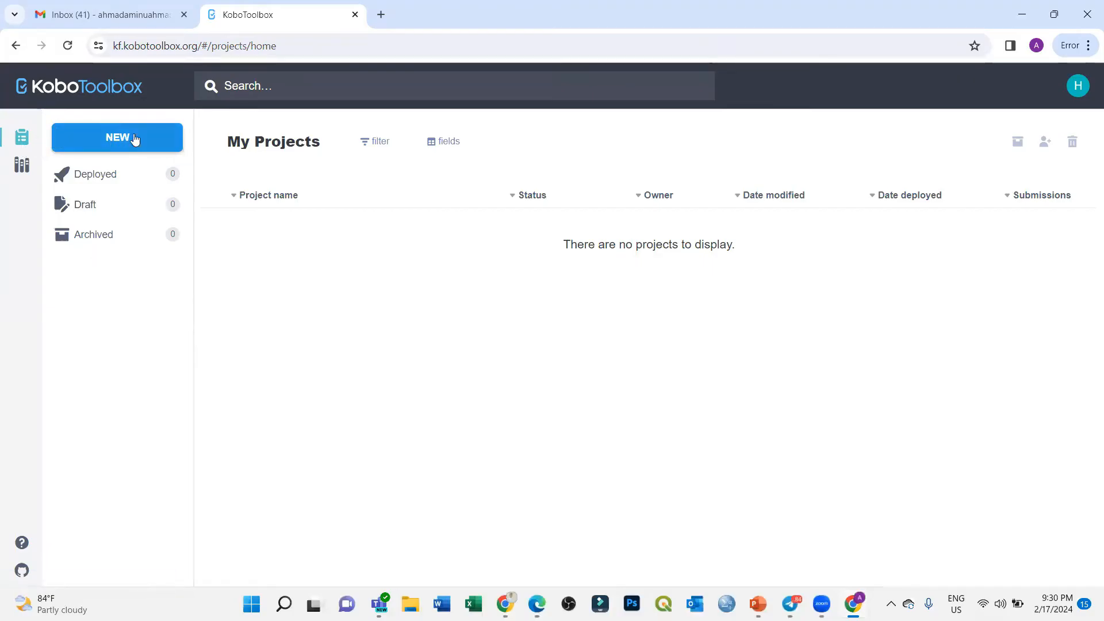
click(119, 141)
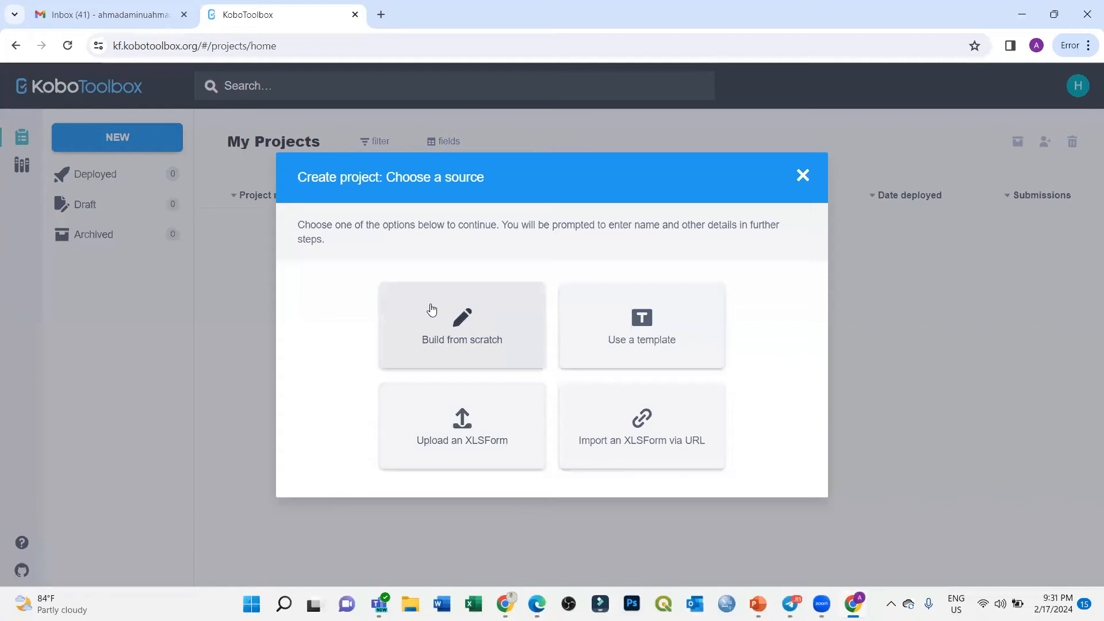
click(804, 178)
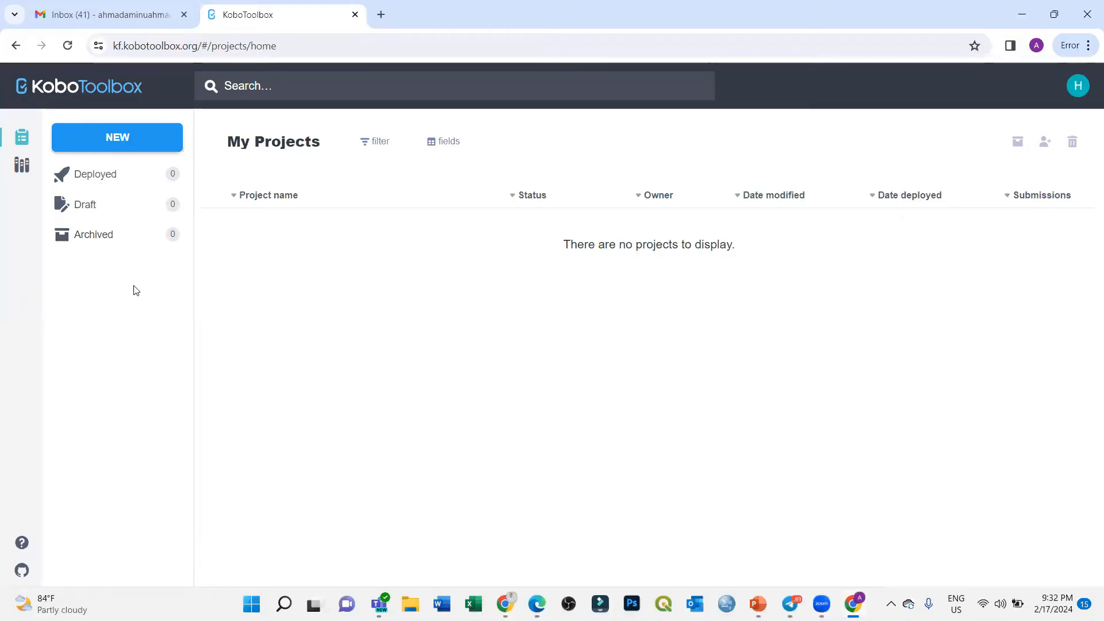
Step: Visit the form library, return to My Projects, and open the account menu
click(21, 167)
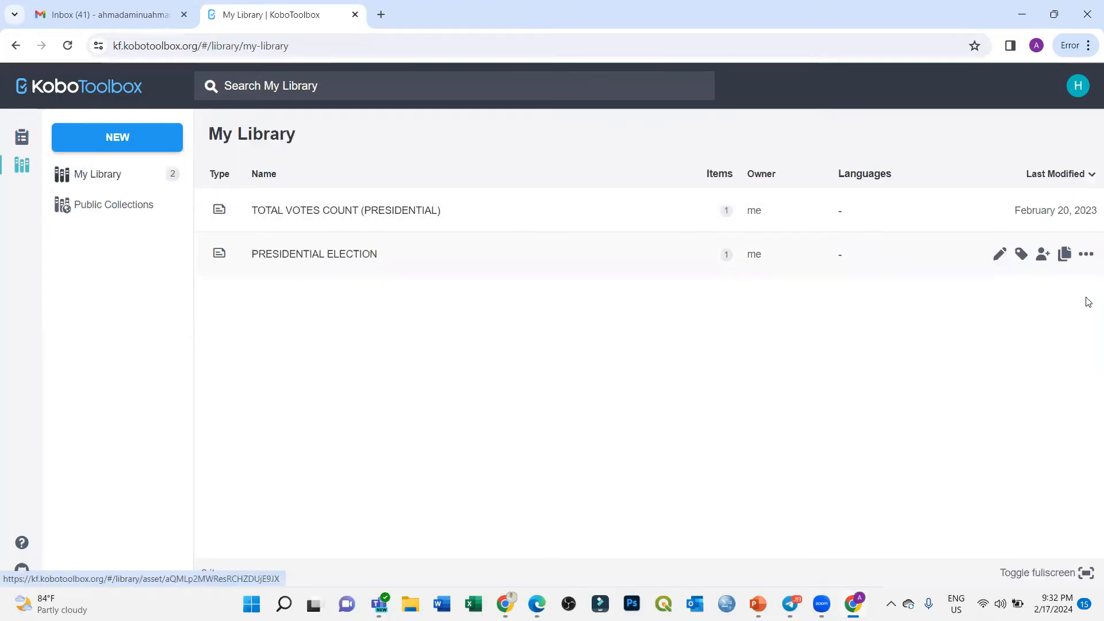
click(23, 141)
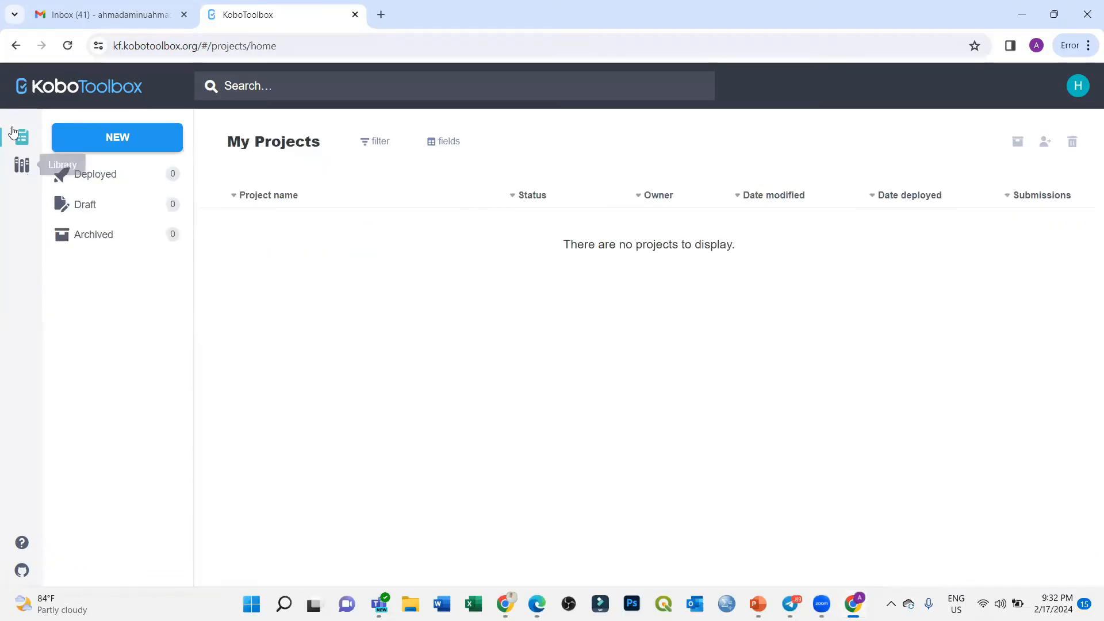
click(1078, 87)
click(1076, 87)
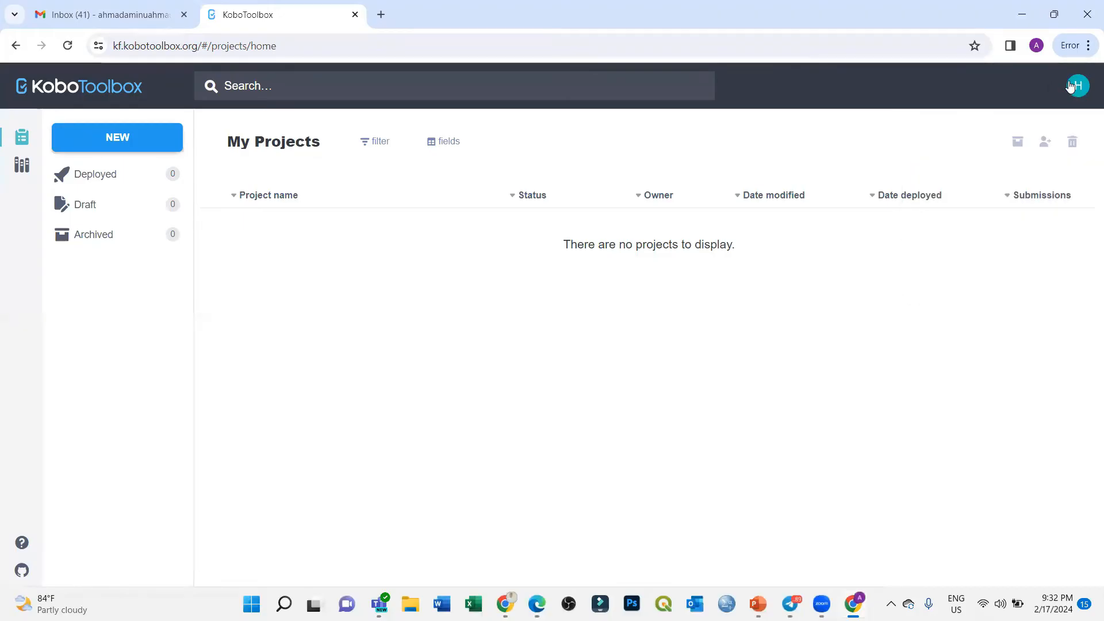
click(1076, 87)
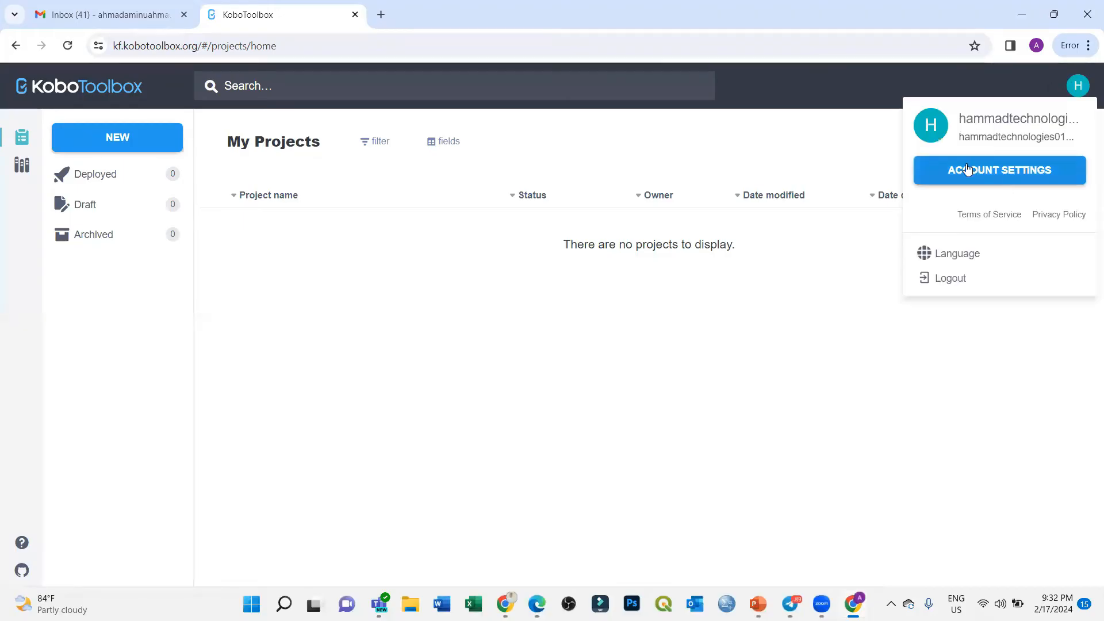
Step: Browse the interface language list, then close the account menu
click(948, 260)
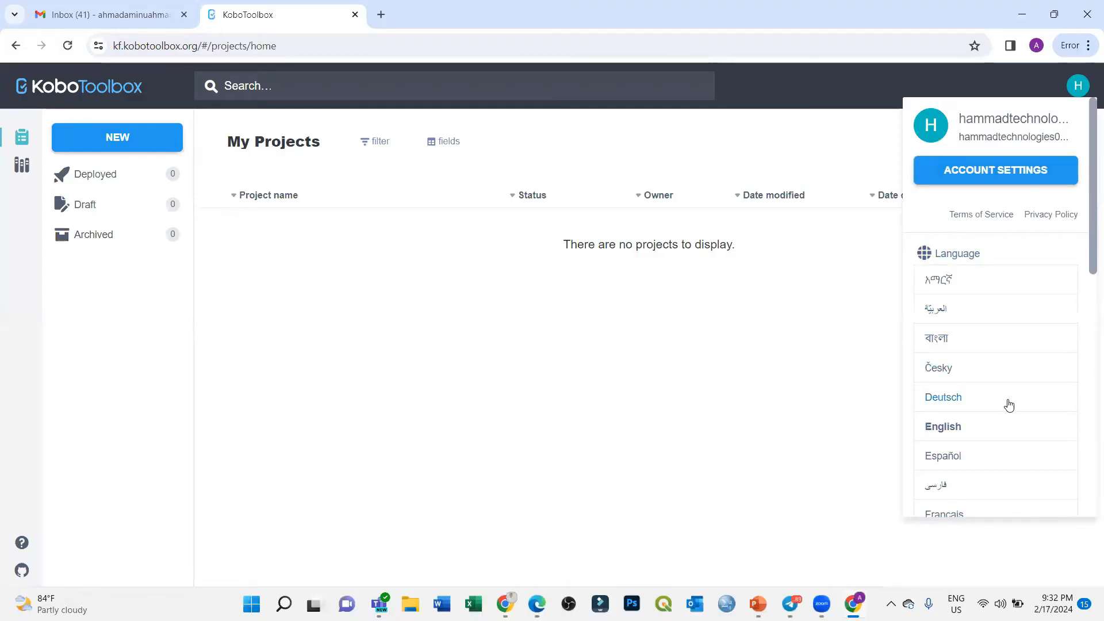
scroll(968, 464, down, 1)
scroll(968, 465, down, 8)
scroll(969, 454, up, 9)
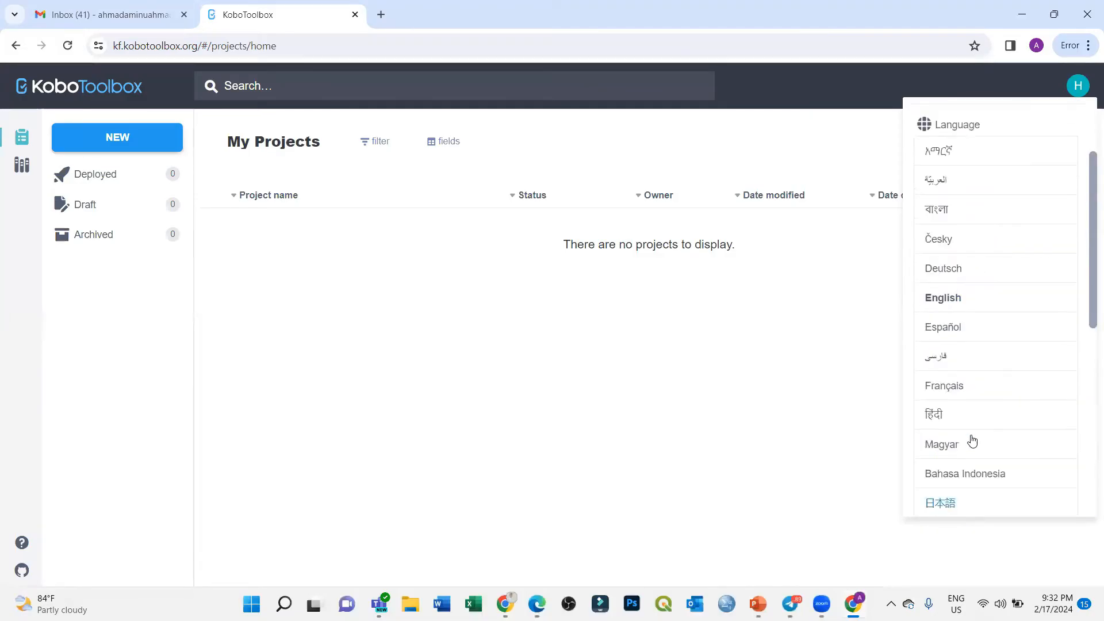
click(1056, 83)
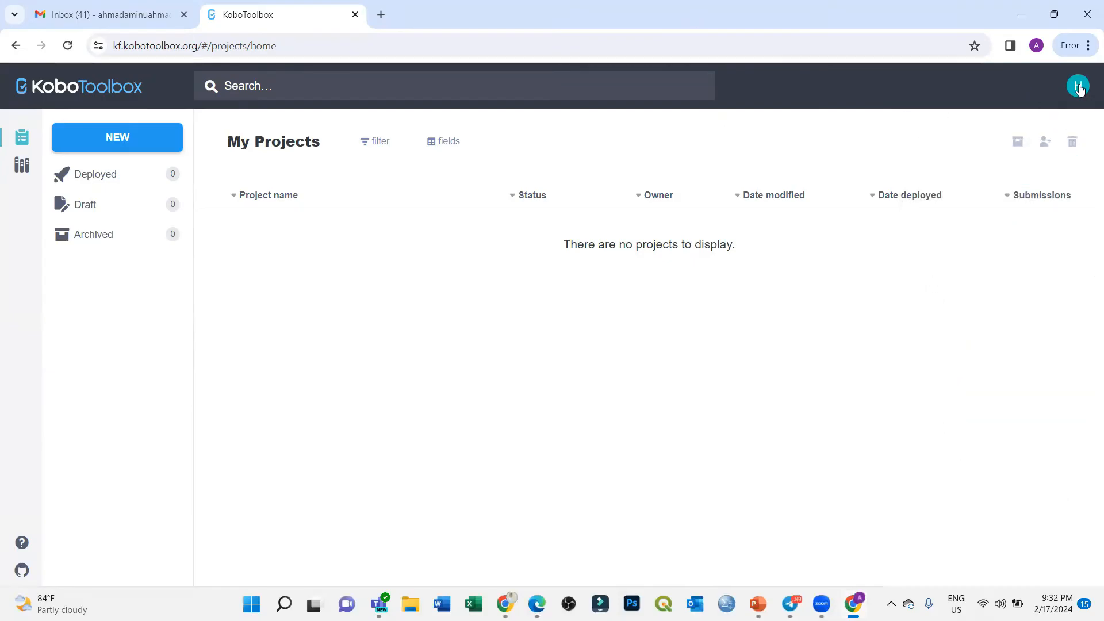
click(1078, 87)
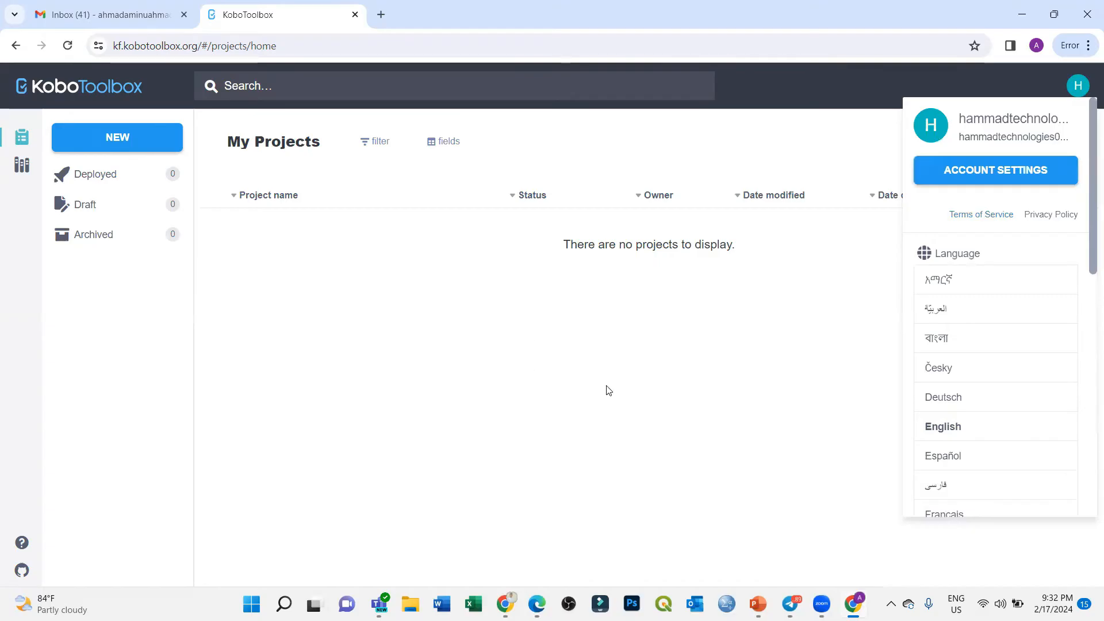
click(773, 376)
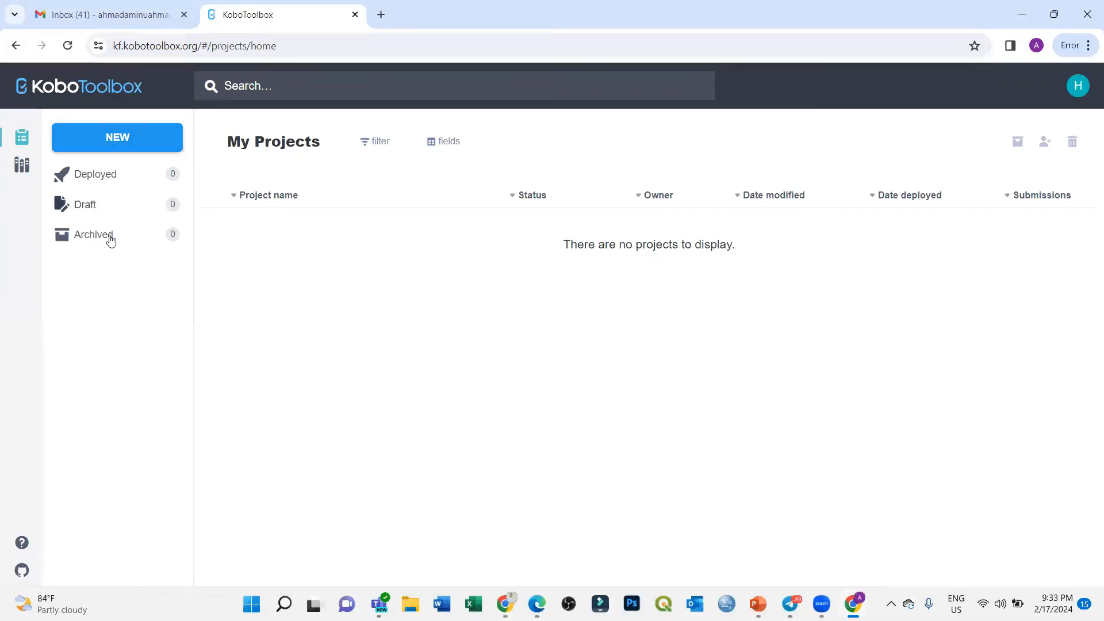
Step: Start a new project built from scratch and focus its Project Name field
click(115, 137)
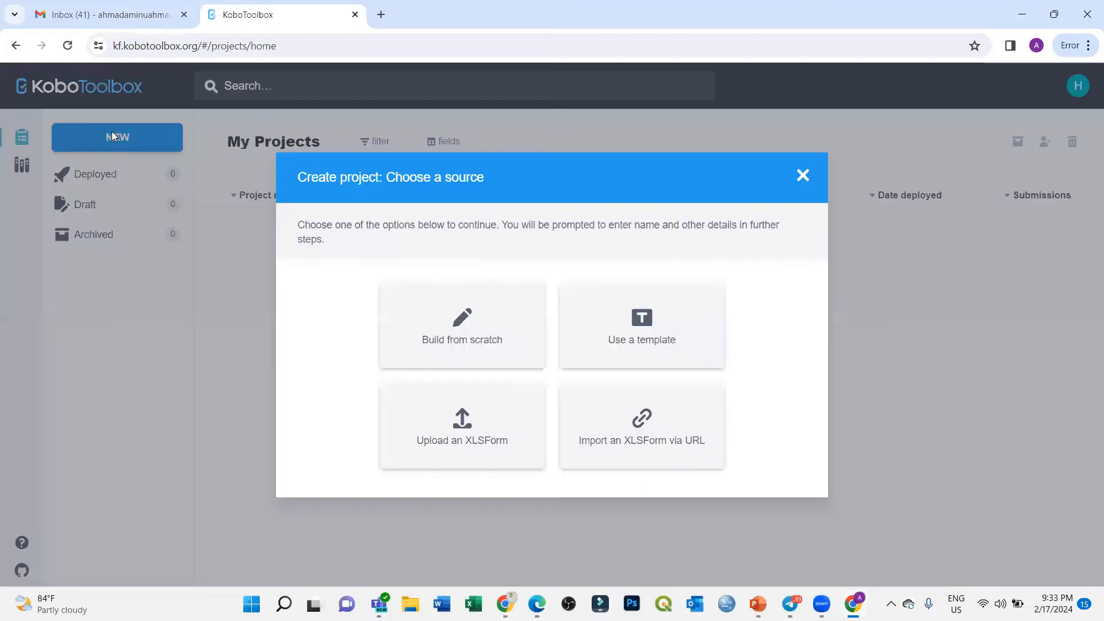
click(459, 327)
click(394, 281)
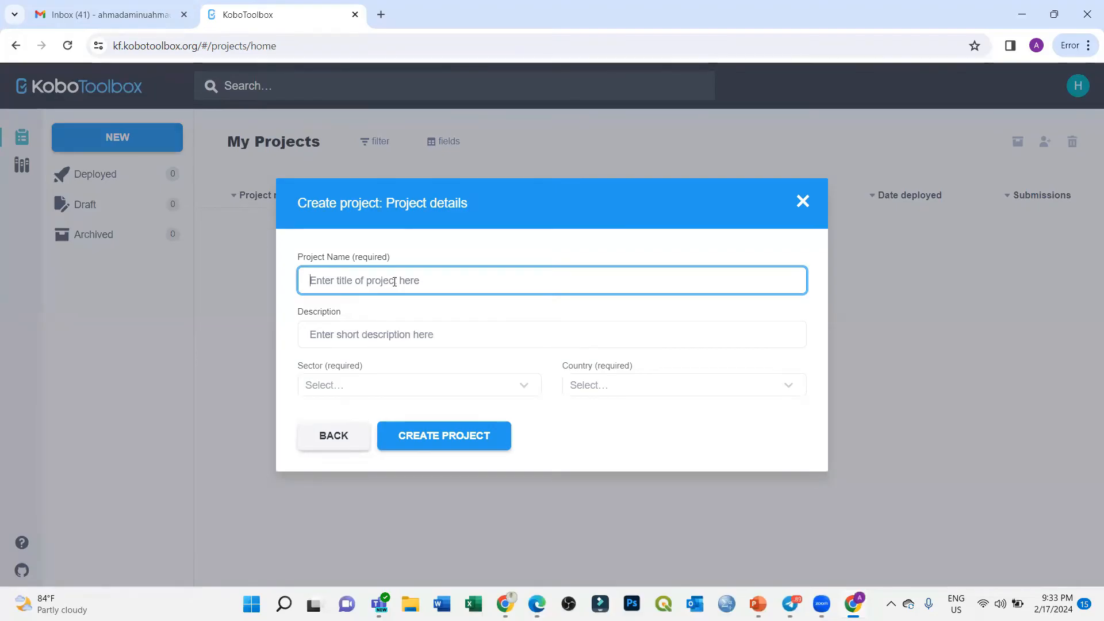
Step: Name the project 'Data Analytics Profession', replacing 'Training' with 'Profession'
text(Data Analytics Training)
double_click(395, 282)
text(Profession)
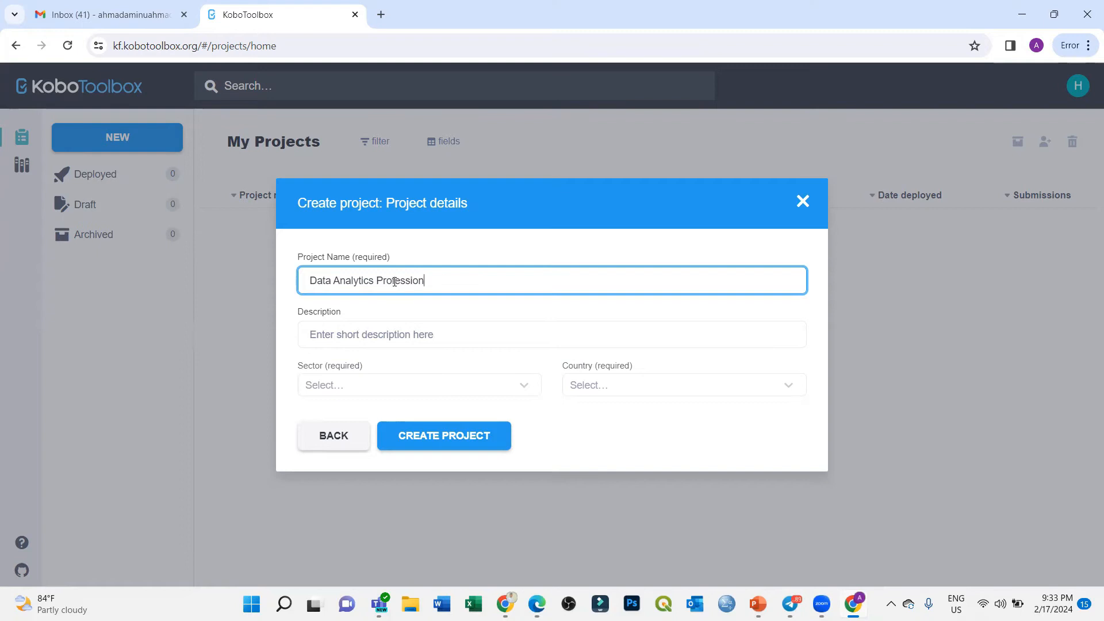
key(Tab)
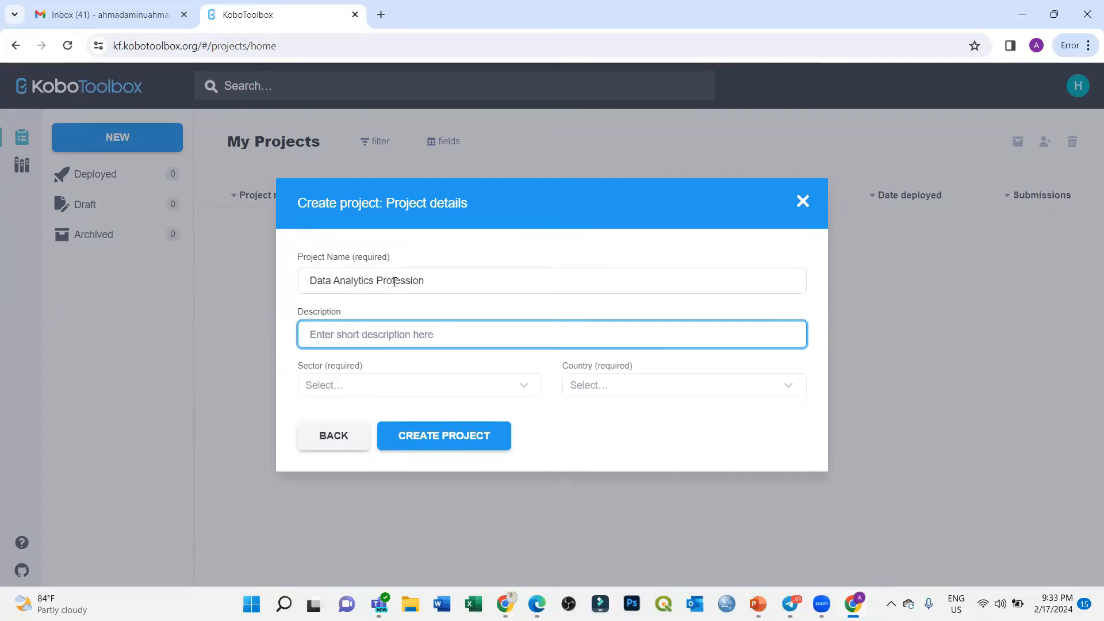
Step: Write the description: State Government funded, for people with Data Analytics Skills or interested in the profession
text(This is a )
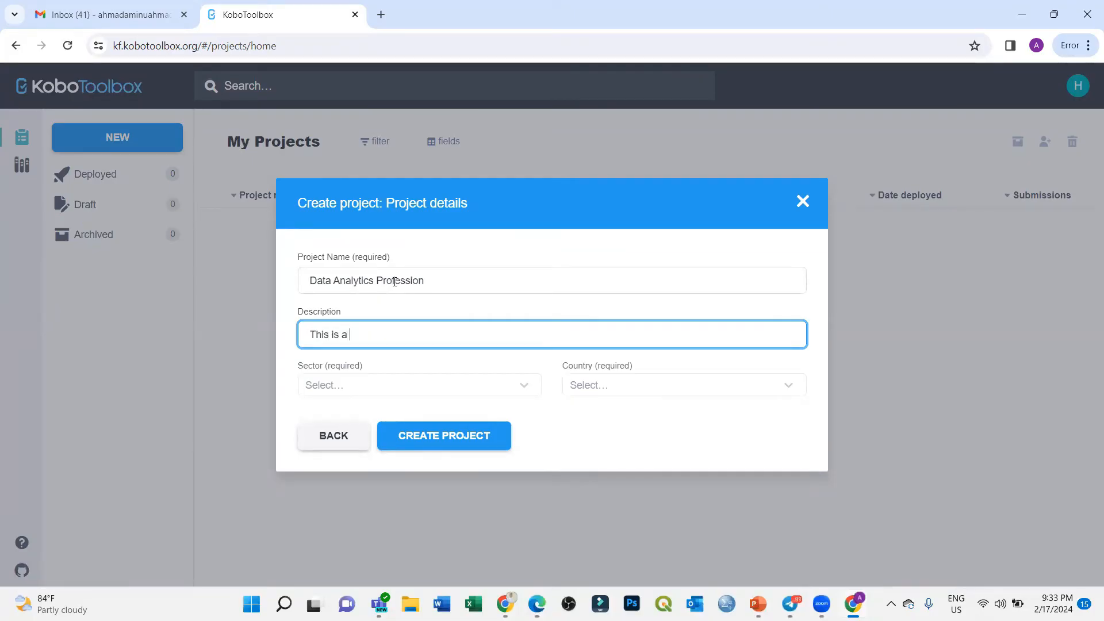
text(project)
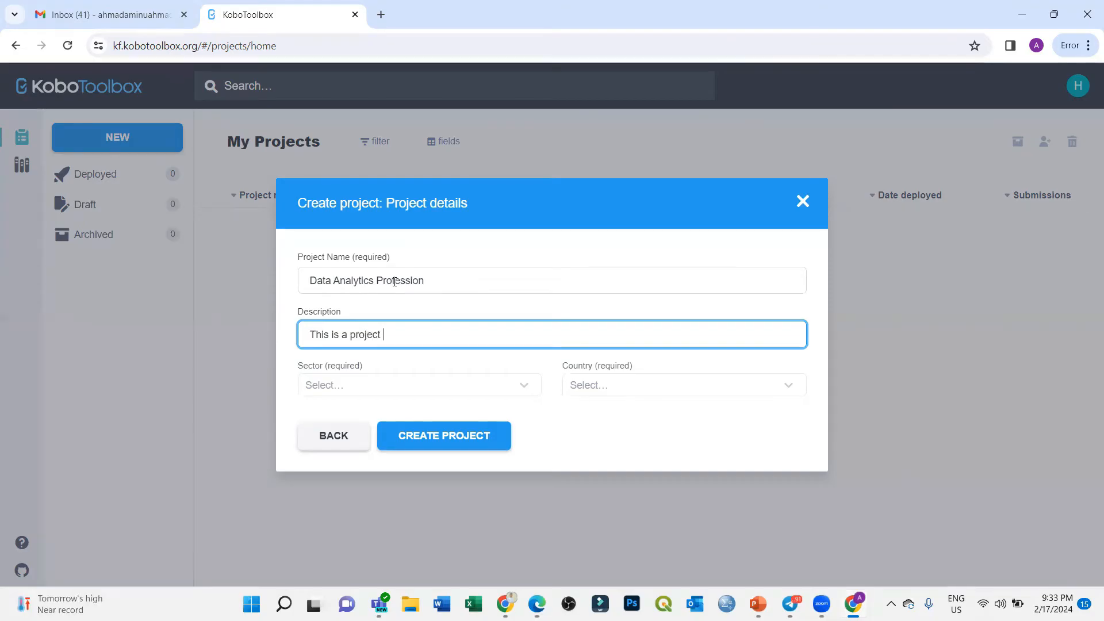
text( funded by E)
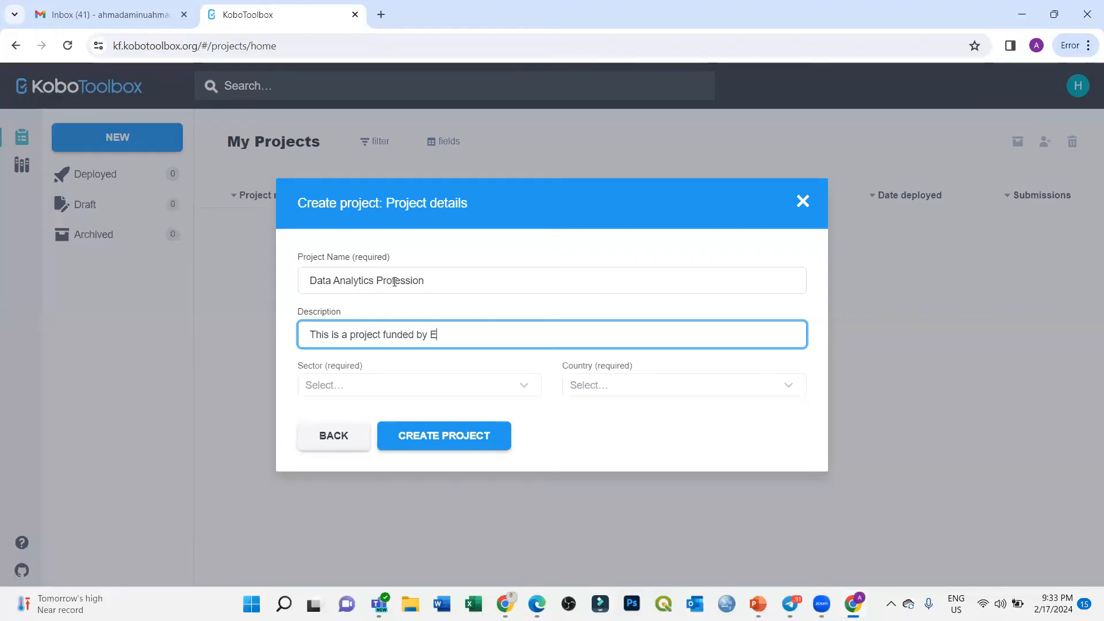
text(U)
key(ctrl+shift+Left)
text(State)
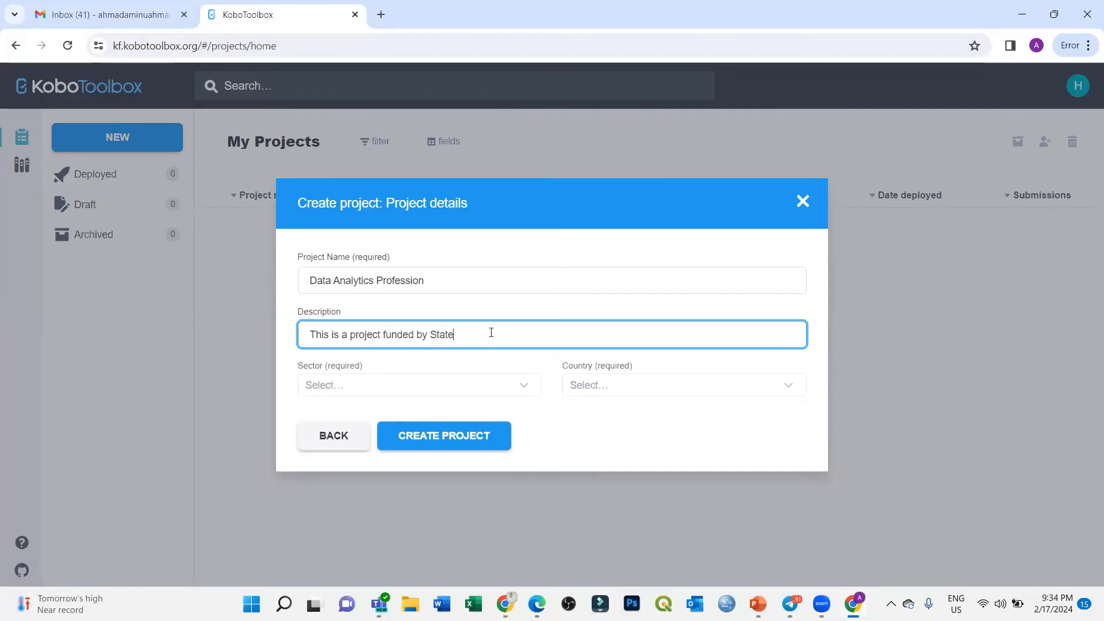
text( Governmen)
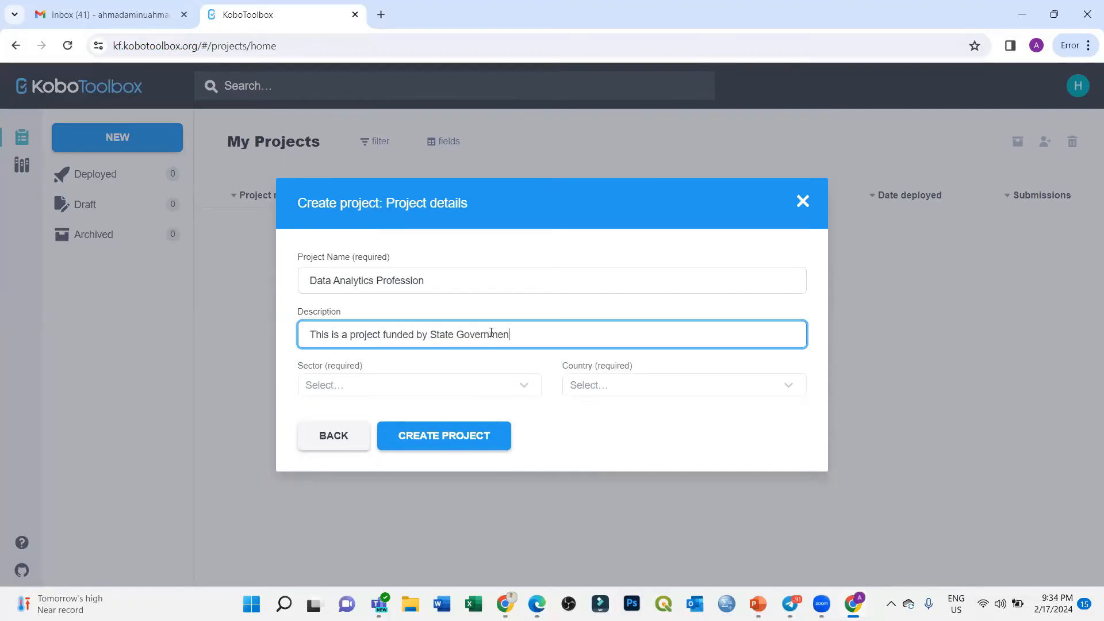
text(t in order to)
click(587, 128)
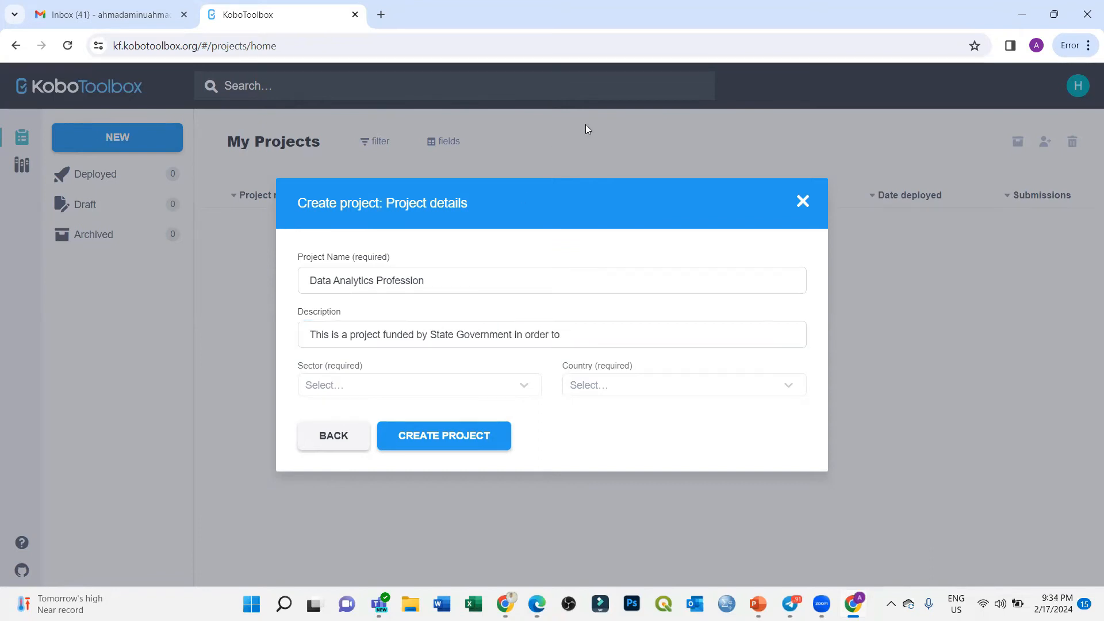
click(578, 336)
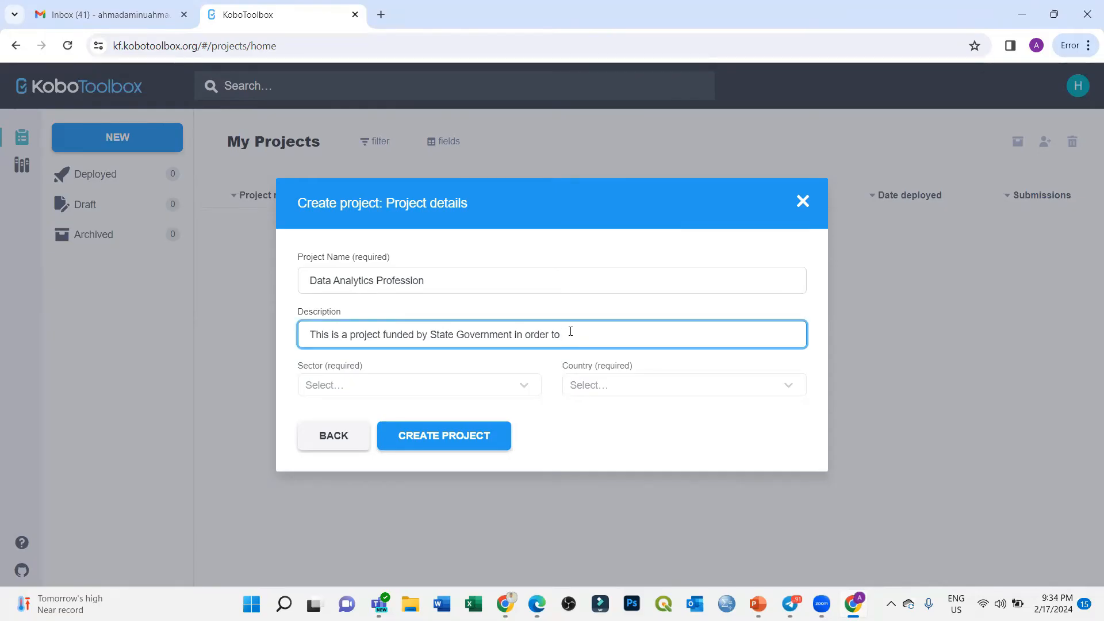
text(people that have Data Analytics Skil)
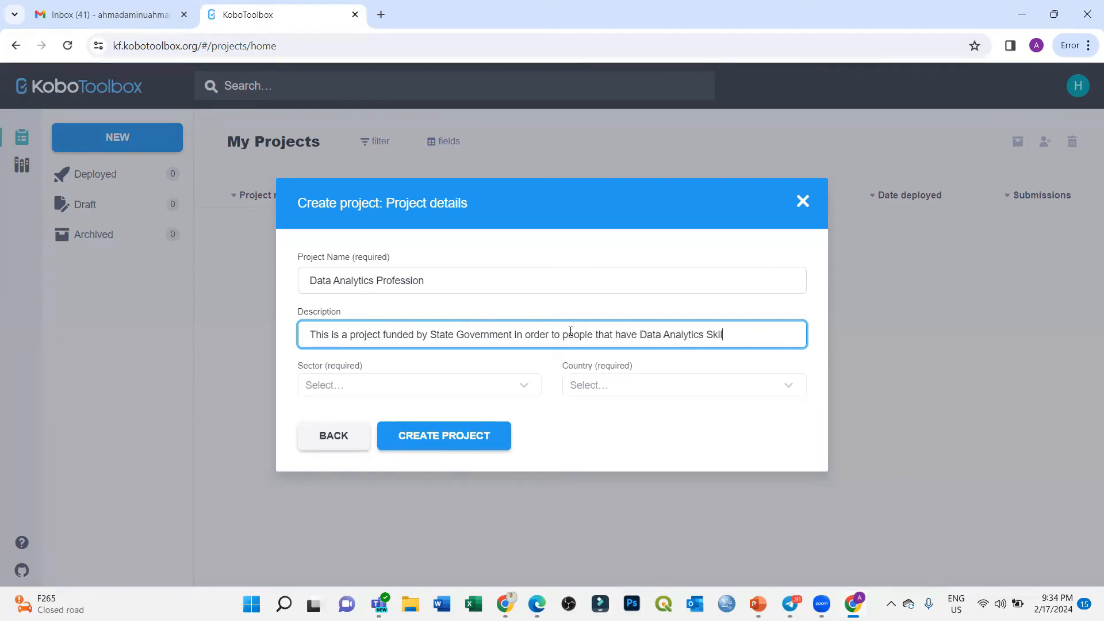
text(ls, and those that)
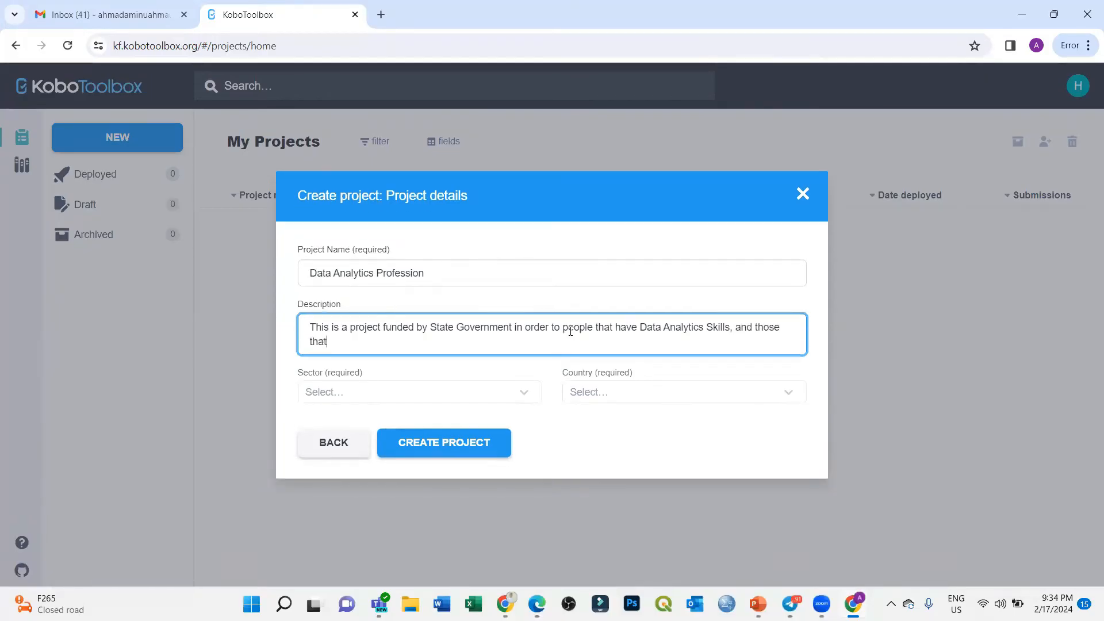
text( are interested in Data A)
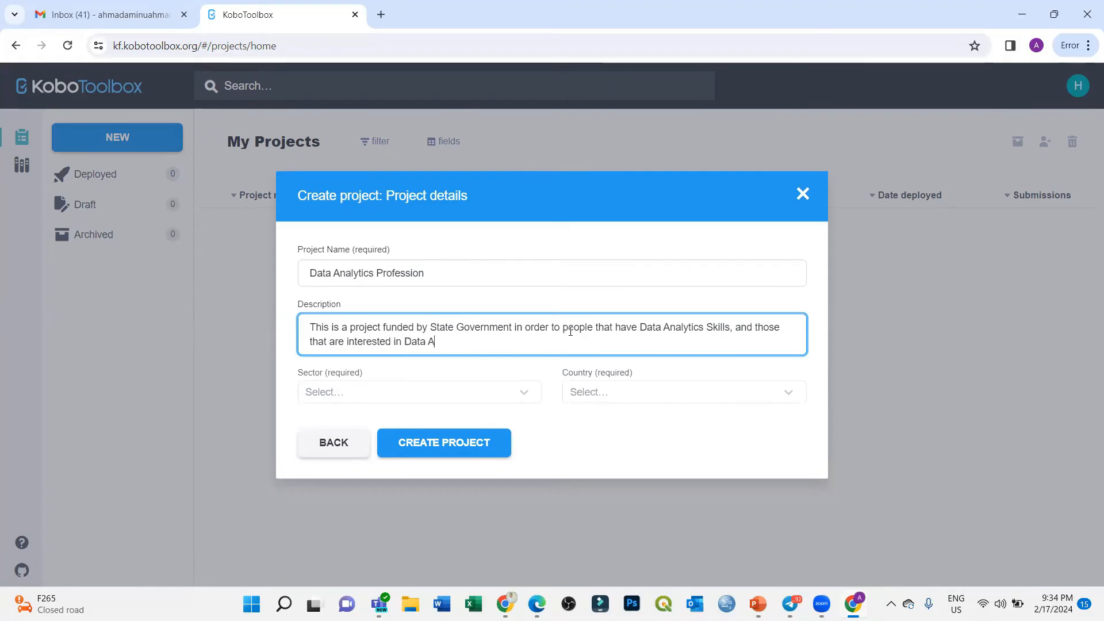
text(nalytics Profession)
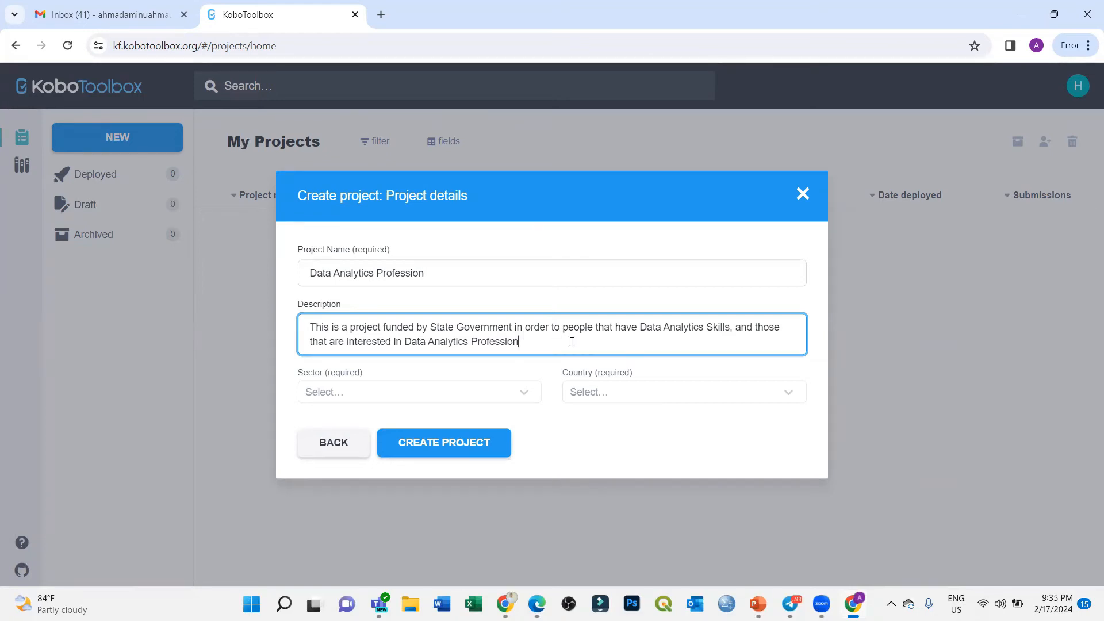
text(..)
Step: Choose Humanitarian - Education as the Sector, then reopen and close the list unchanged
click(347, 392)
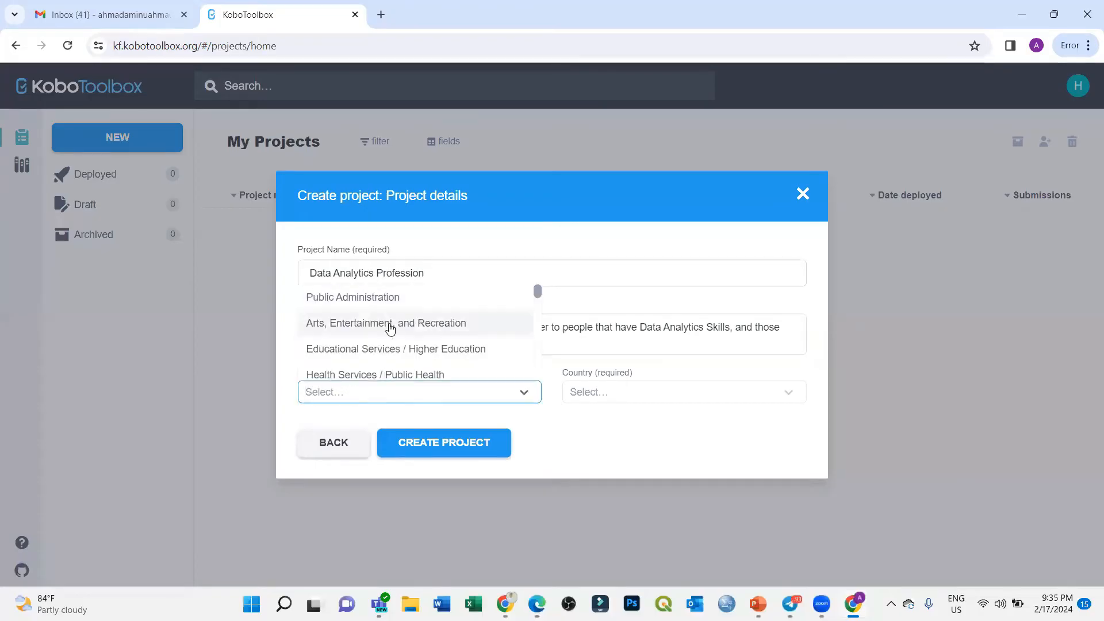
scroll(397, 353, down, 10)
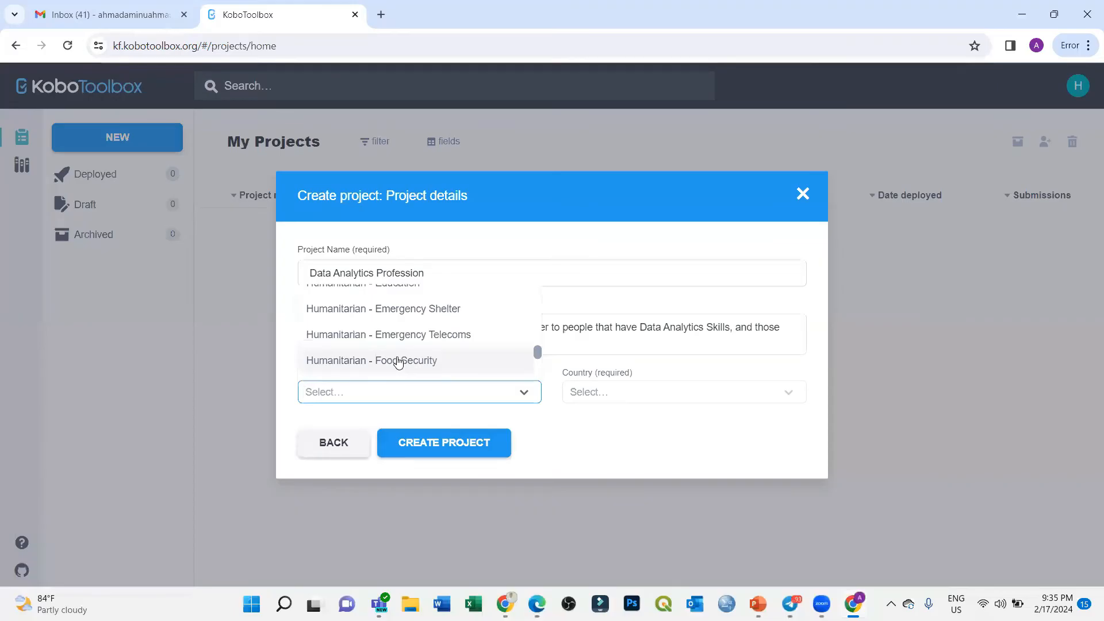
scroll(397, 360, up, 1)
click(368, 358)
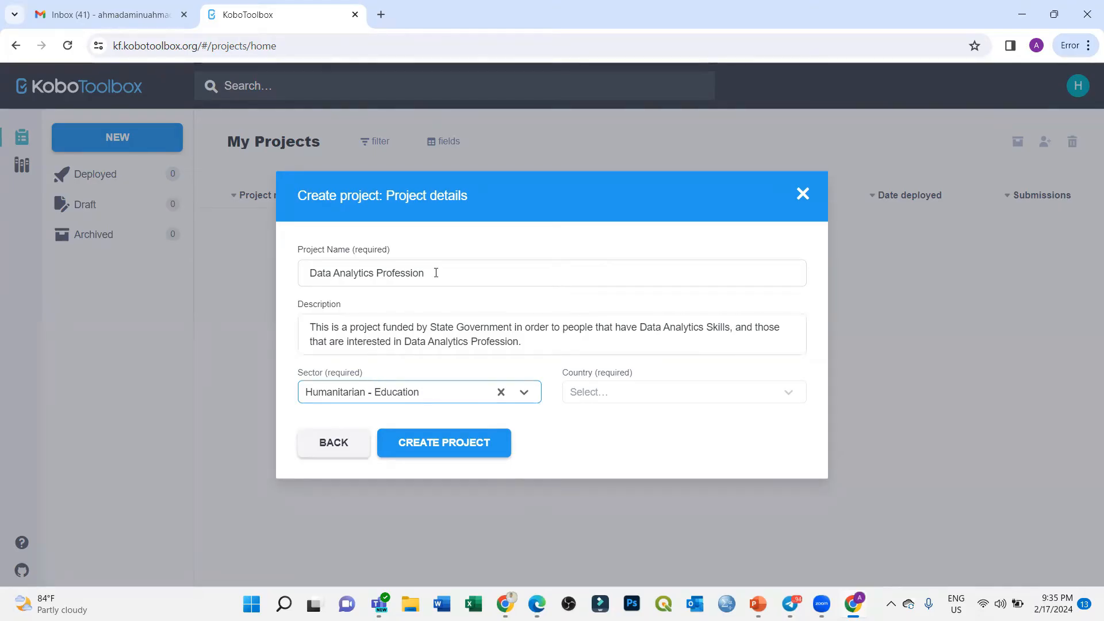
click(419, 395)
scroll(419, 340, up, 5)
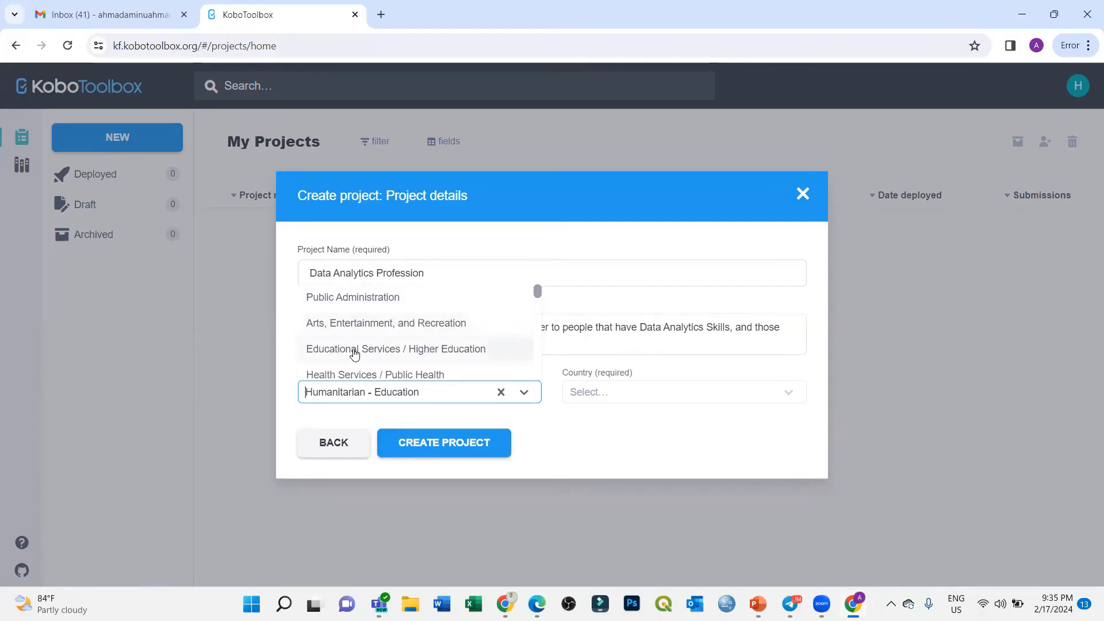
scroll(369, 345, down, 1)
scroll(369, 335, down, 1)
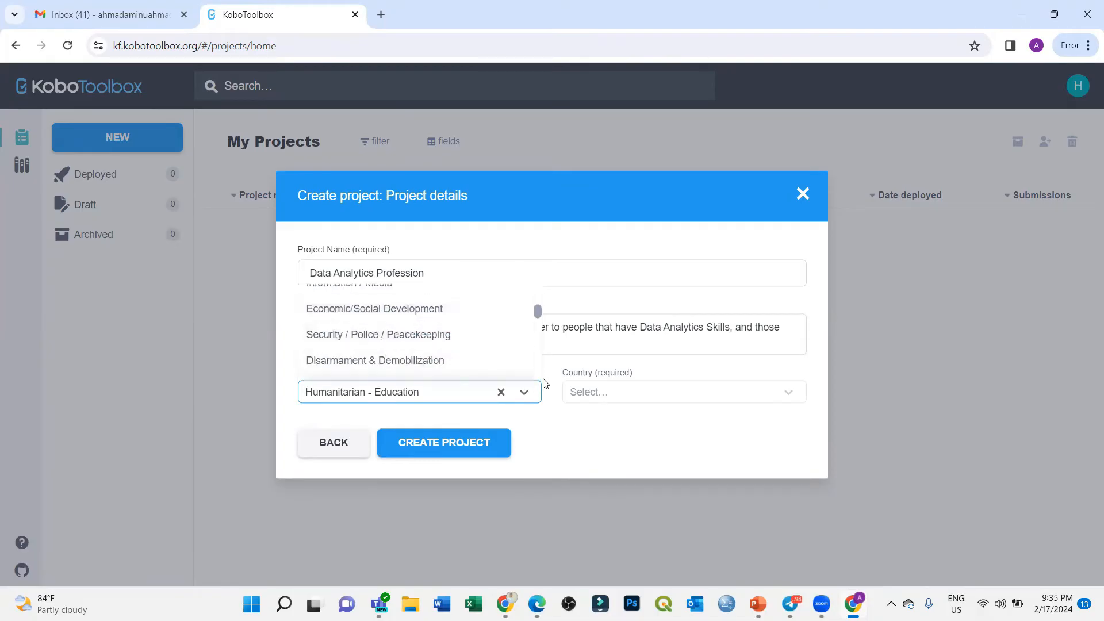
click(547, 422)
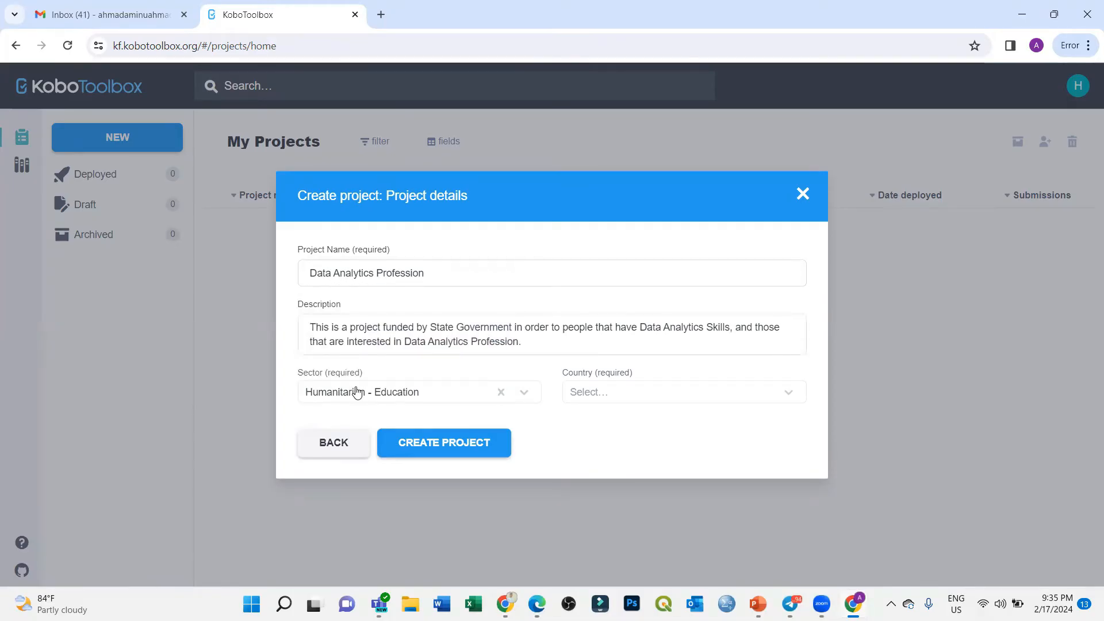
Step: Set the Country to Nigeria, briefly adding Niger and then removing it
click(624, 394)
text(niger)
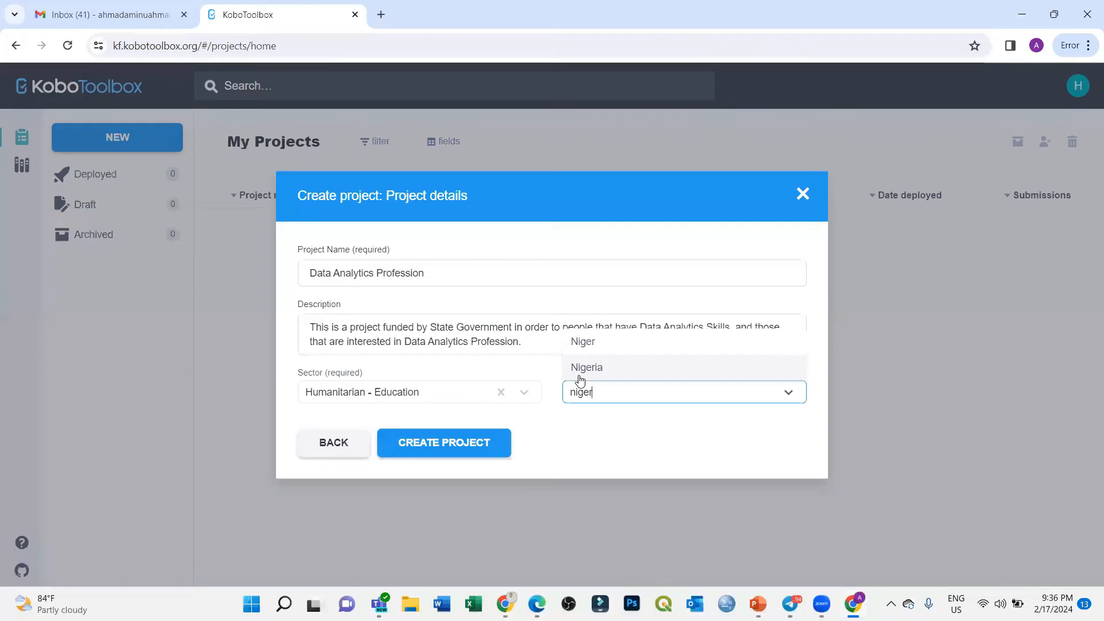
key(BackSpace)
key(BackSpace)
key(BackSpace)
key(BackSpace)
key(BackSpace)
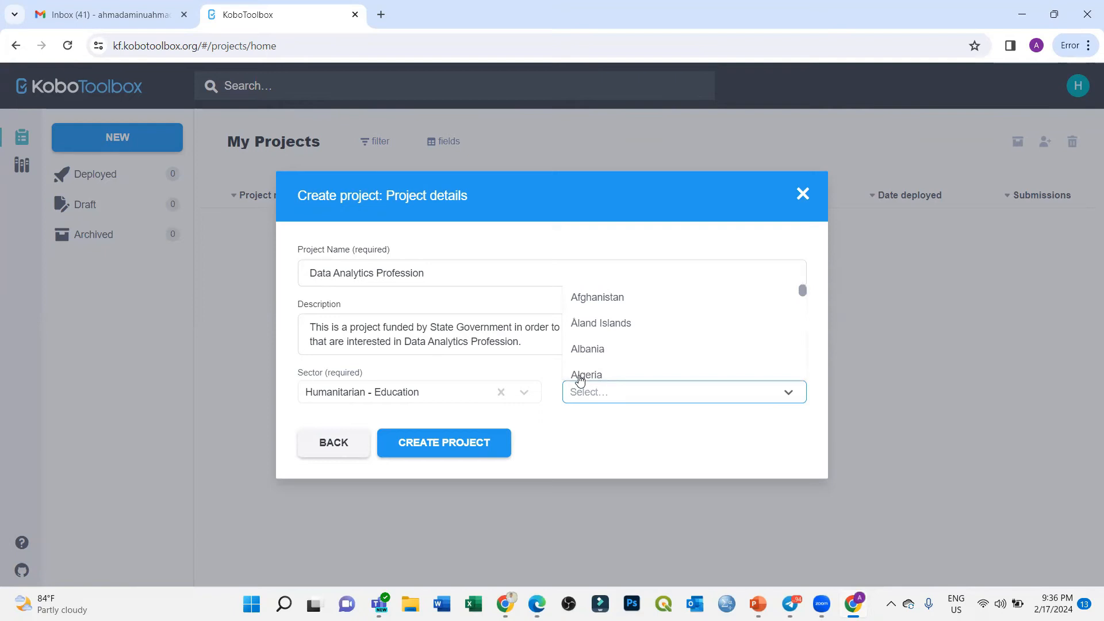
text(Nigeria)
click(590, 372)
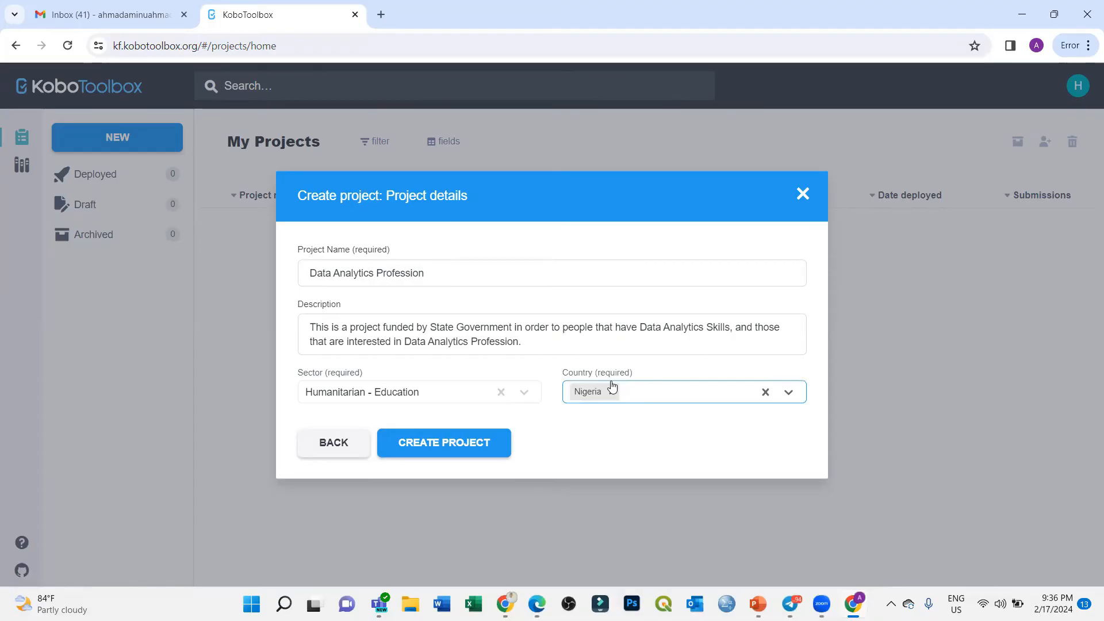
text(niger)
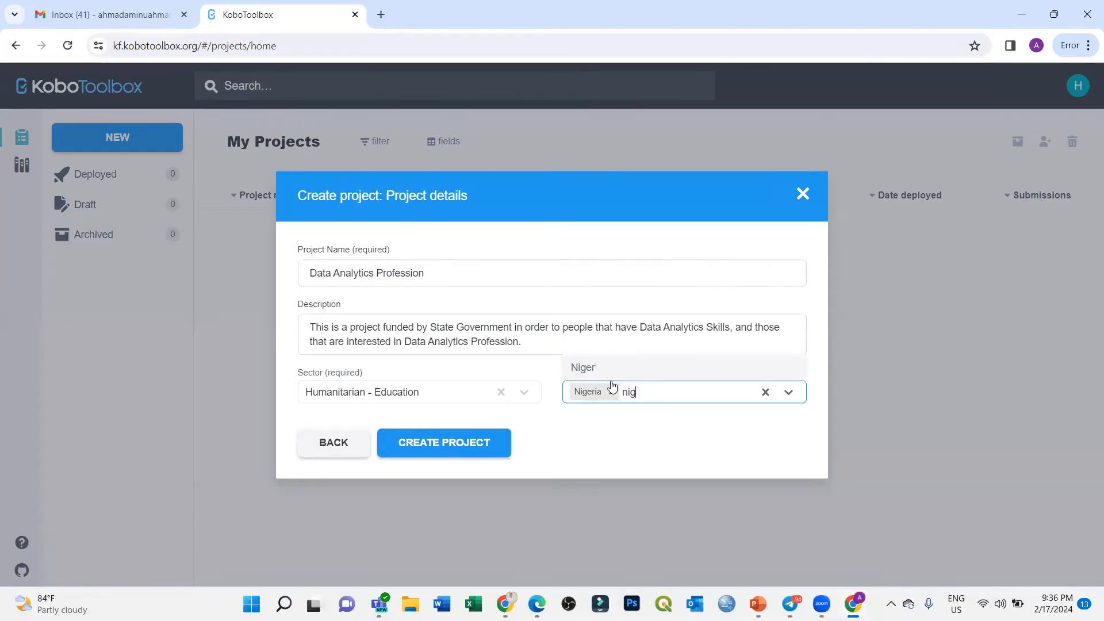
click(614, 364)
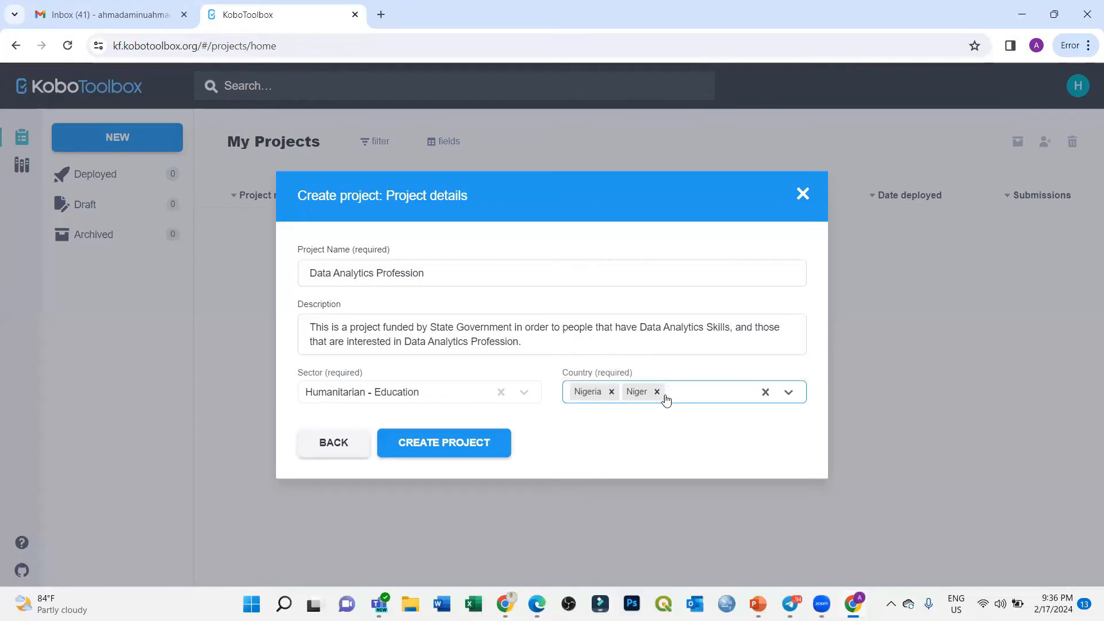
click(658, 392)
Step: Create the project and select its title text in the form builder header
click(446, 451)
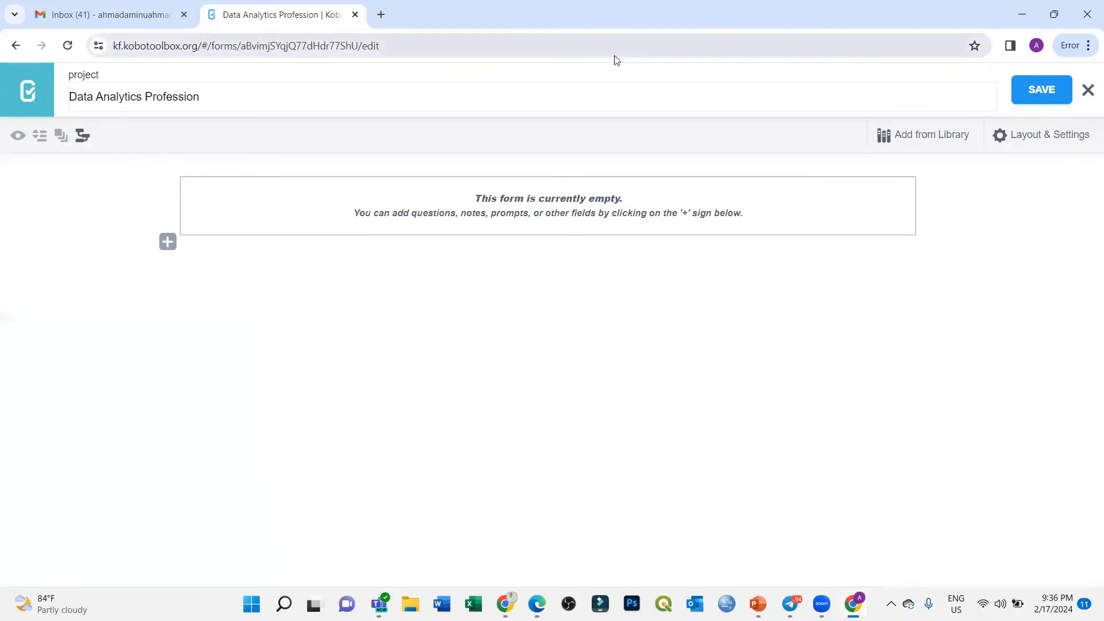
click(352, 287)
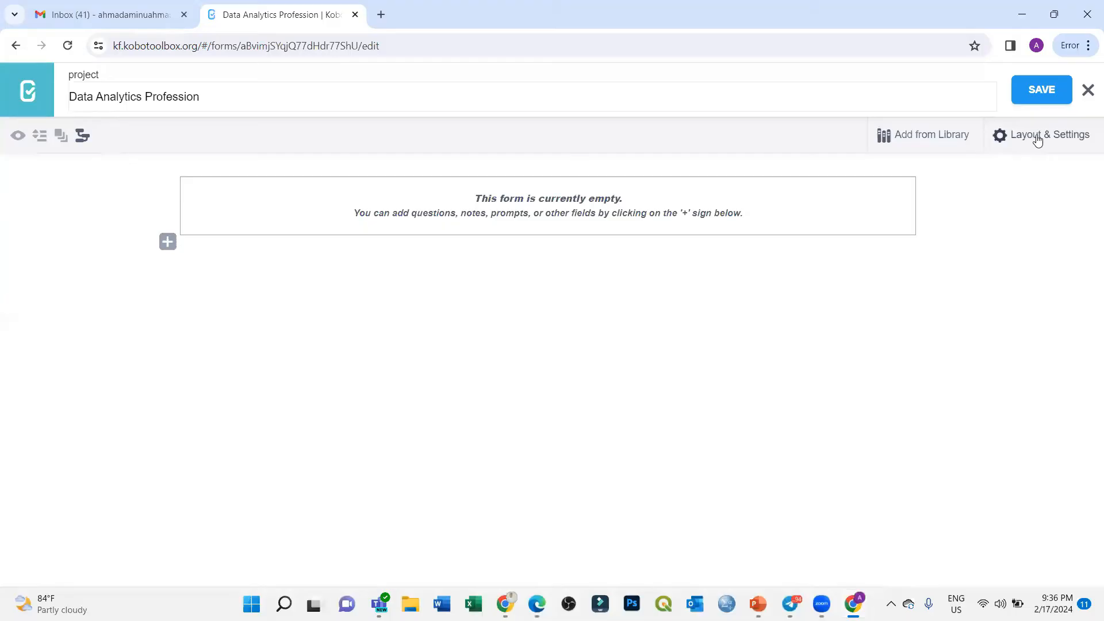
drag(221, 102, 59, 99)
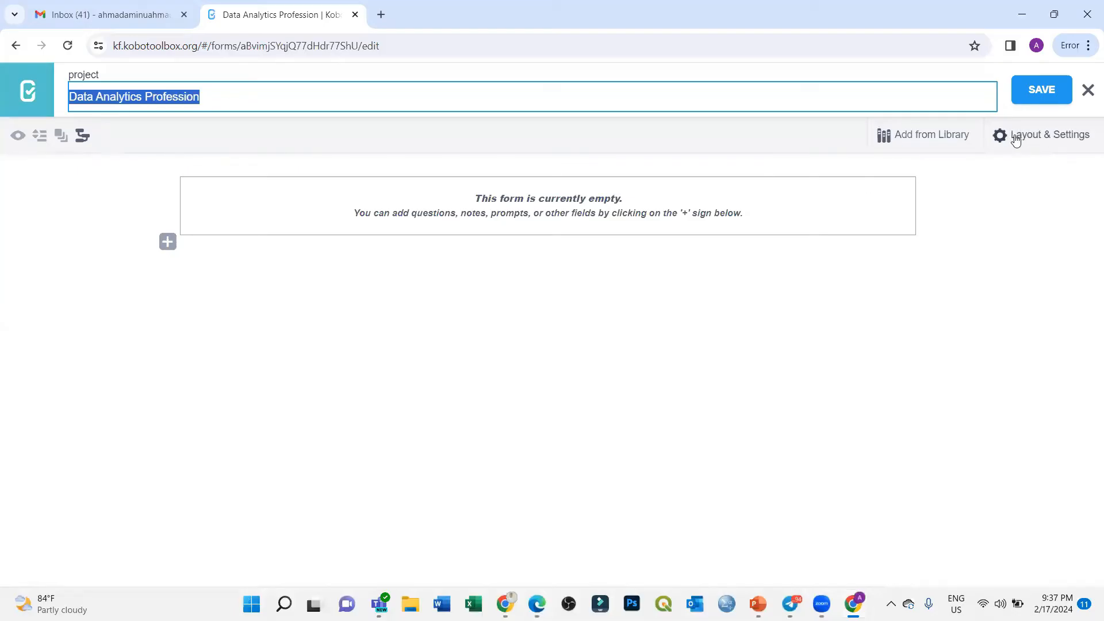
Step: Show Layout & Settings and set the form style to Default - single page
click(1040, 136)
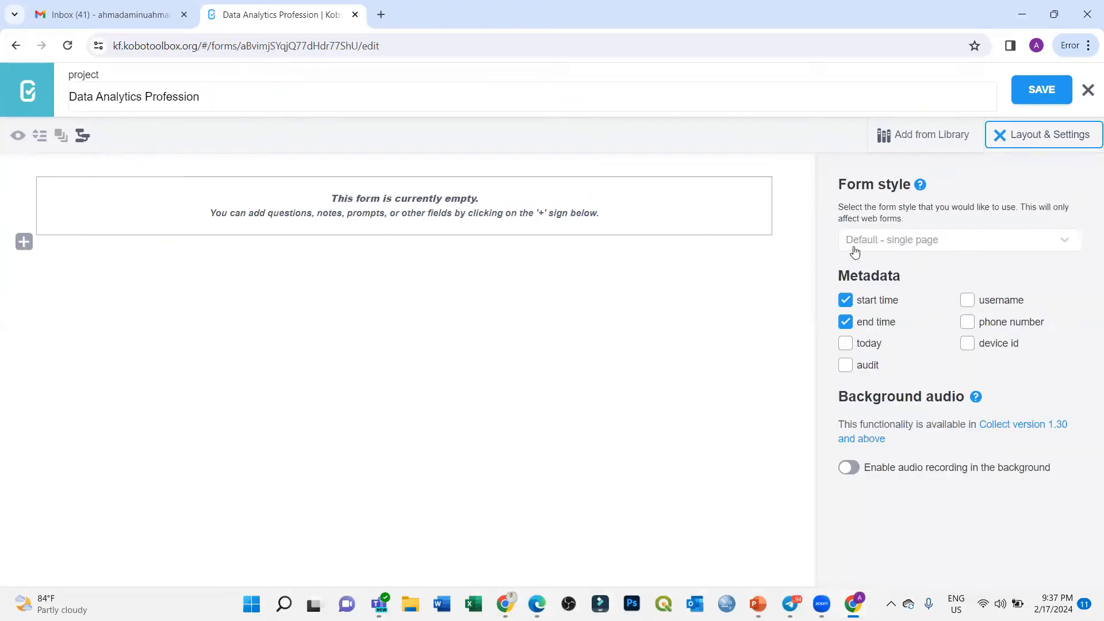
click(956, 252)
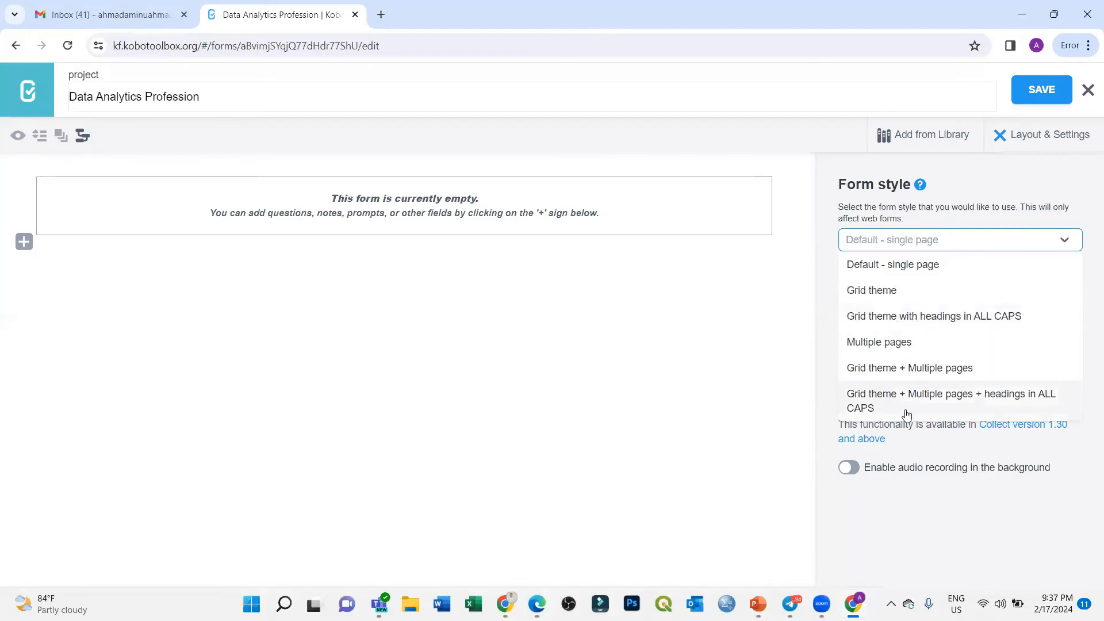
click(914, 274)
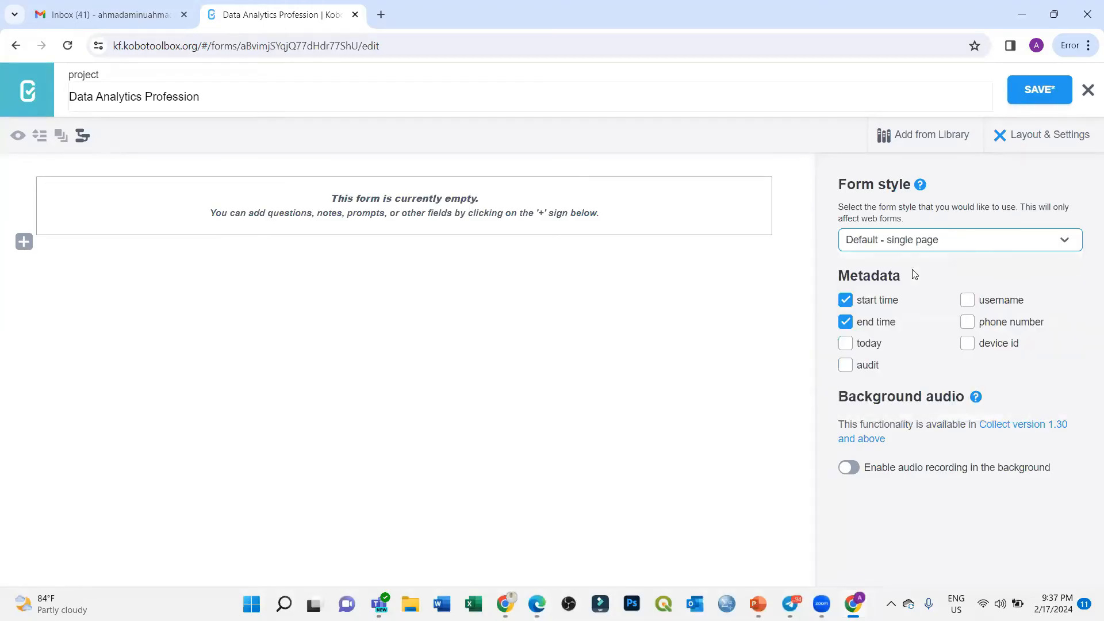
click(957, 239)
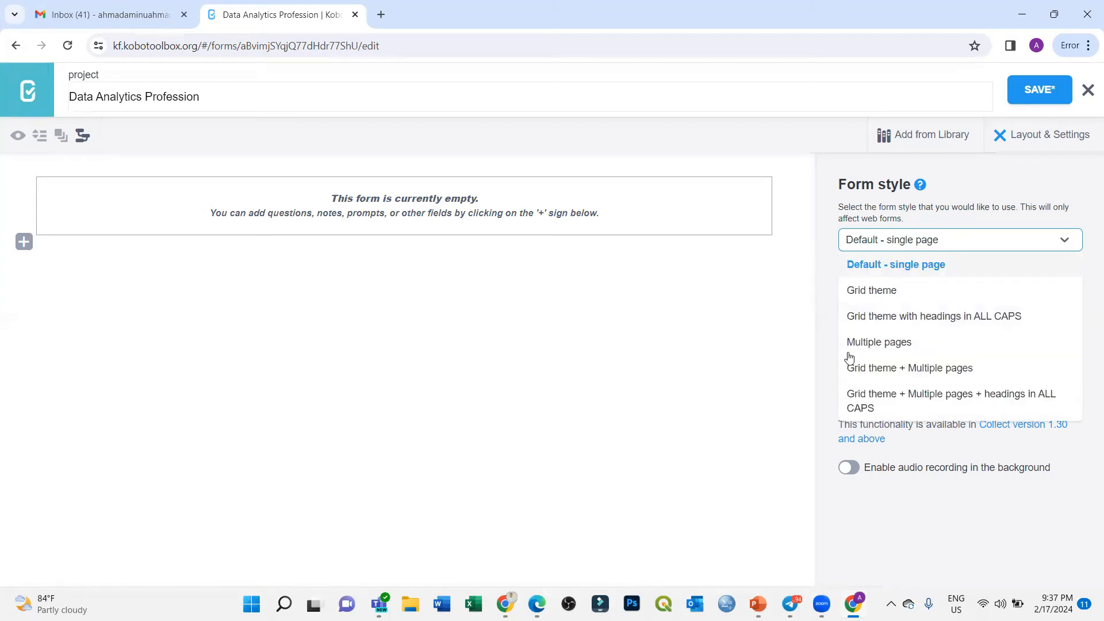
click(897, 267)
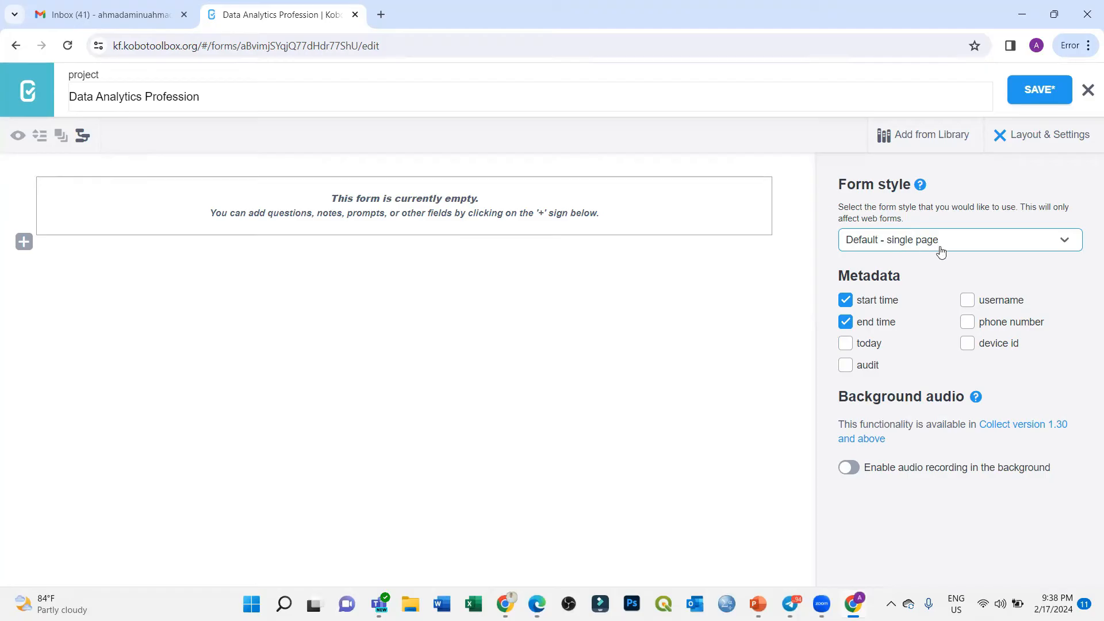
drag(904, 281, 840, 280)
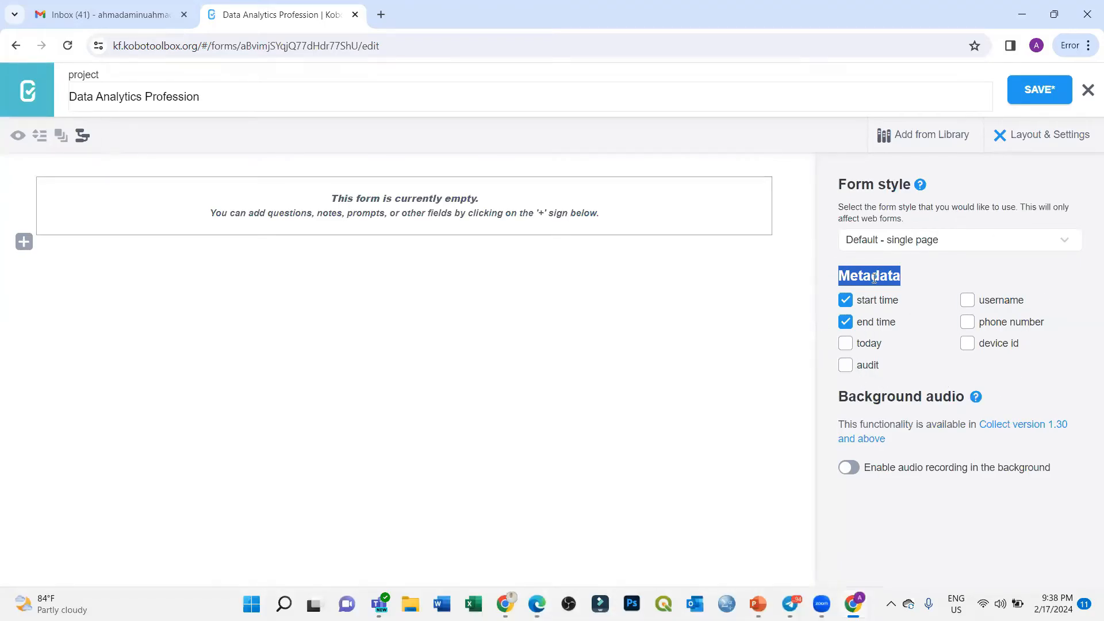
click(907, 282)
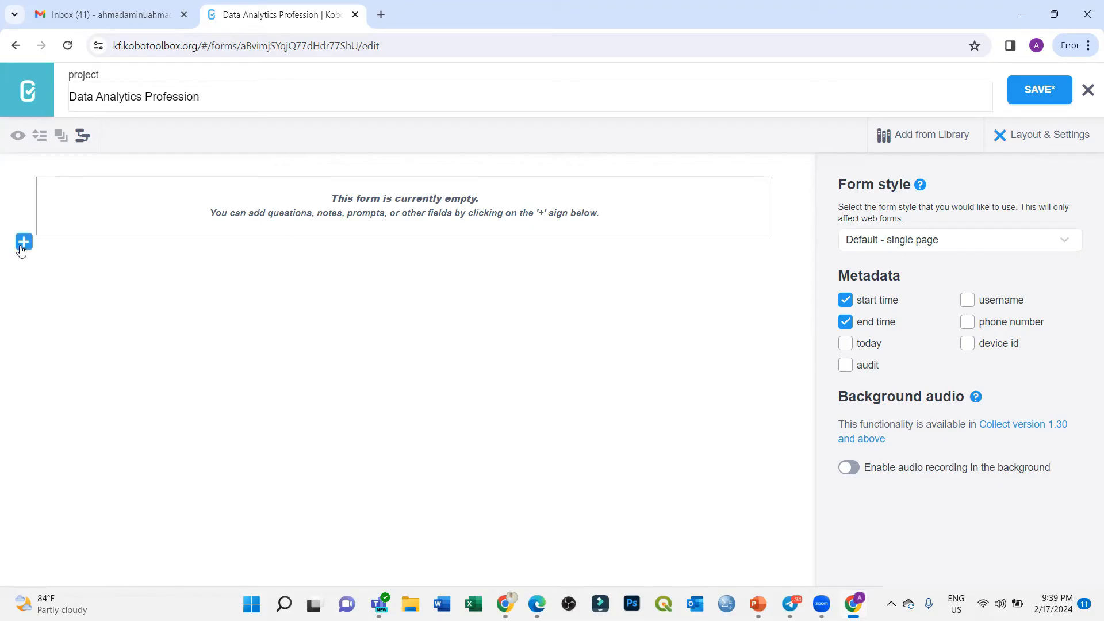
drag(829, 282, 1036, 359)
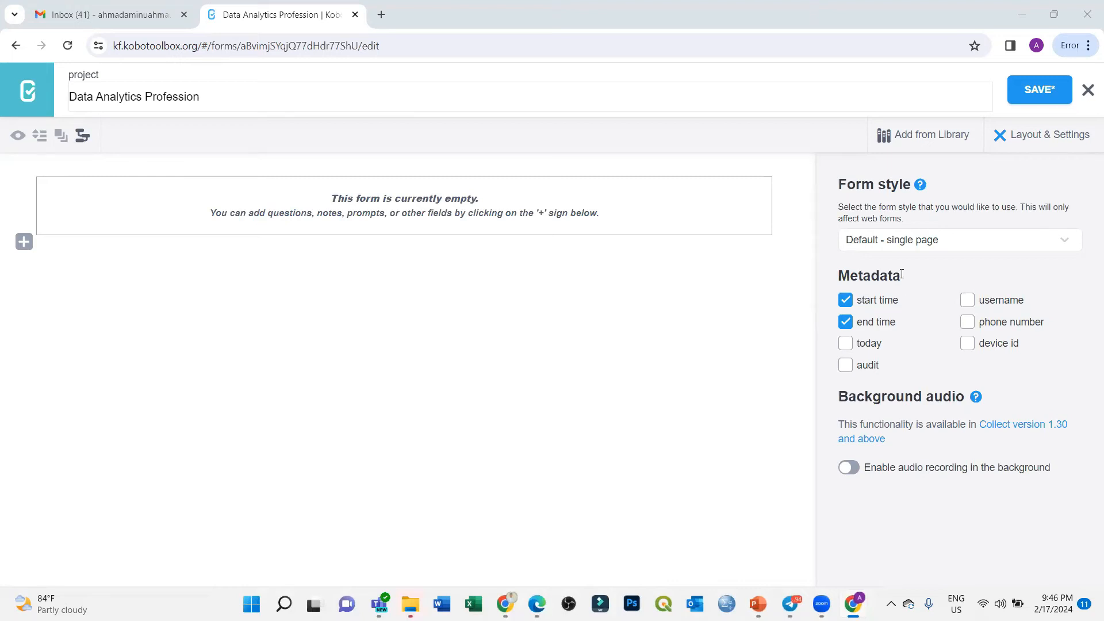
drag(903, 278, 844, 274)
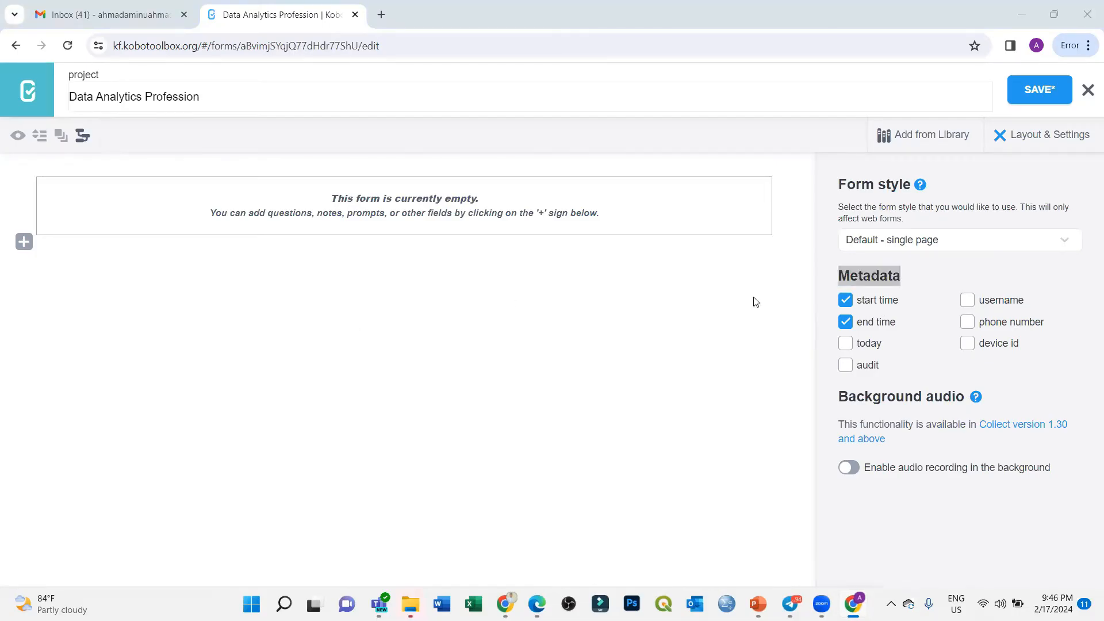
click(892, 297)
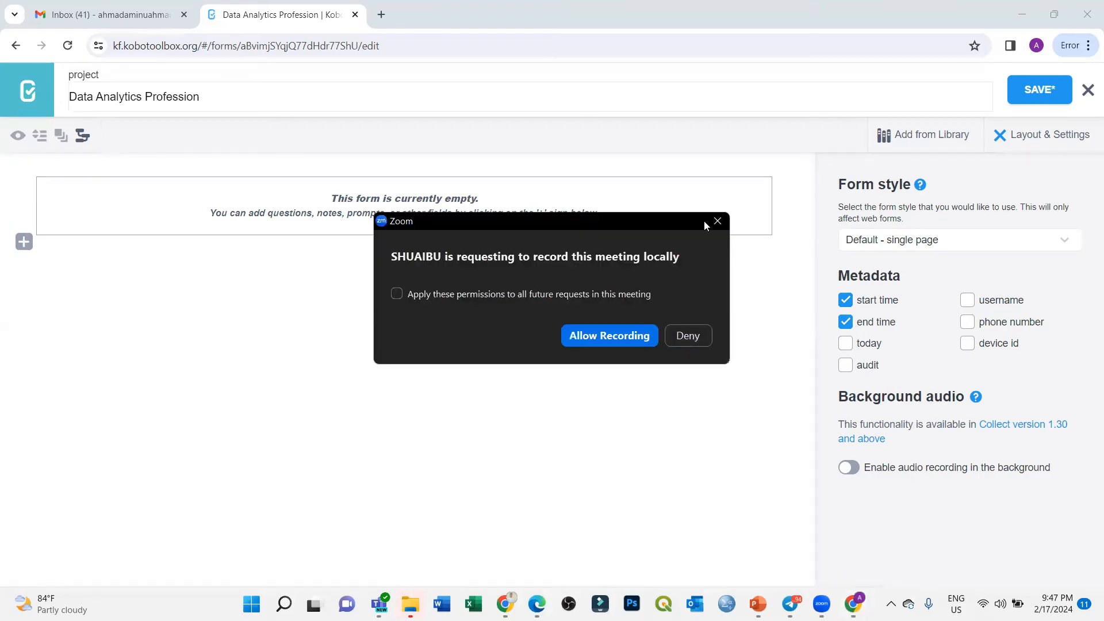
Step: Close the Zoom recording-request dialog with its X
click(717, 221)
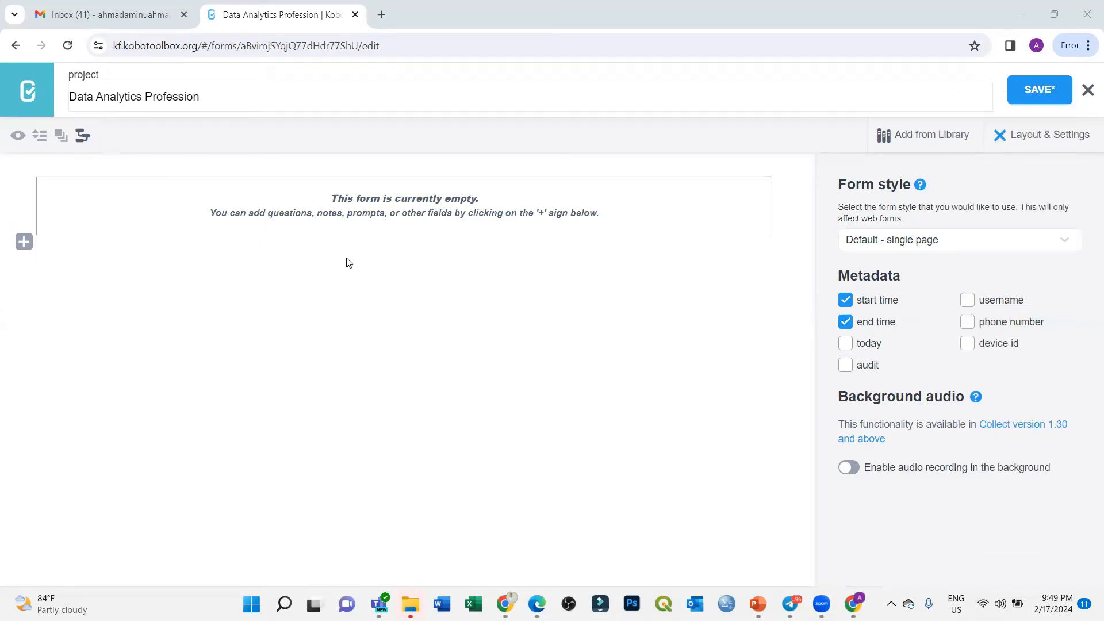
Step: Tick username, phone number, device id and today metadata, leaving audit unticked after toggling it
click(968, 300)
click(968, 321)
click(968, 343)
click(846, 343)
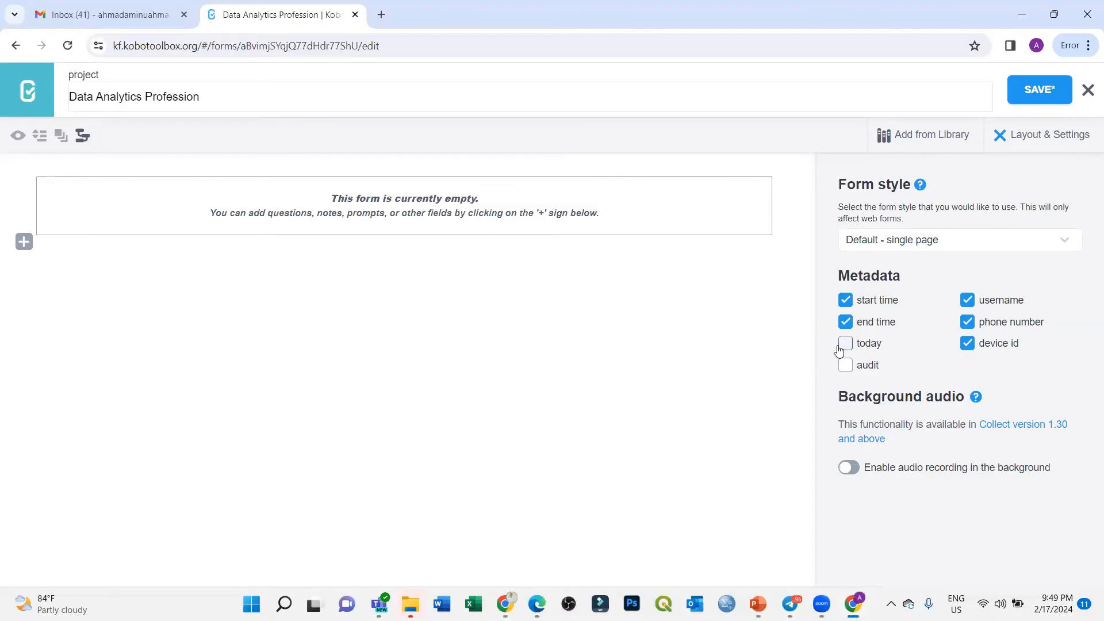
click(854, 367)
click(855, 368)
click(851, 370)
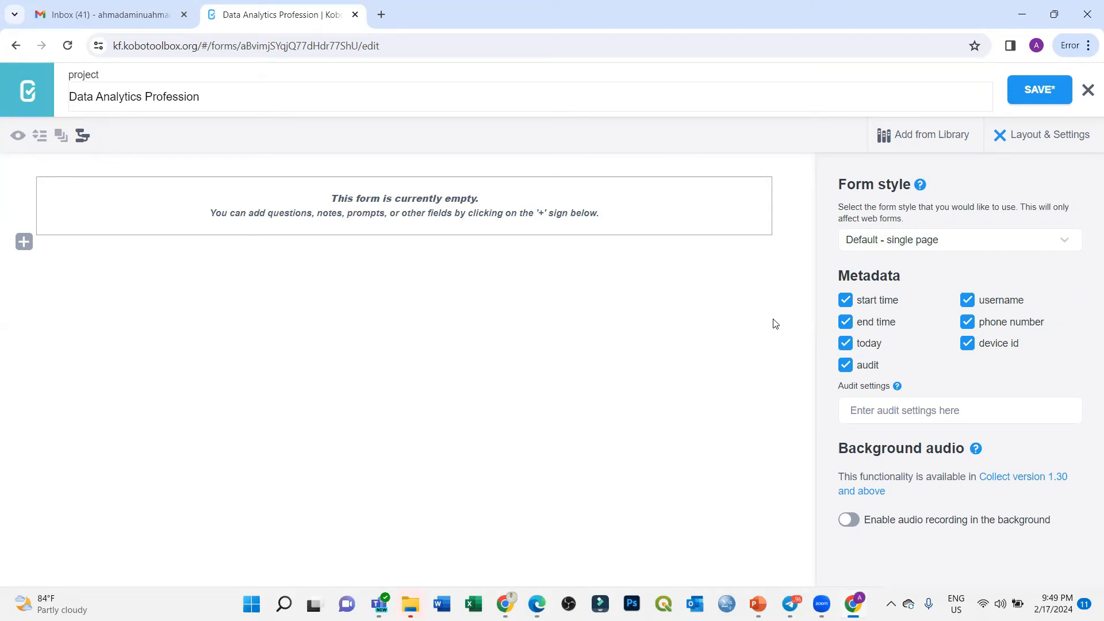
click(848, 344)
click(848, 344)
click(851, 369)
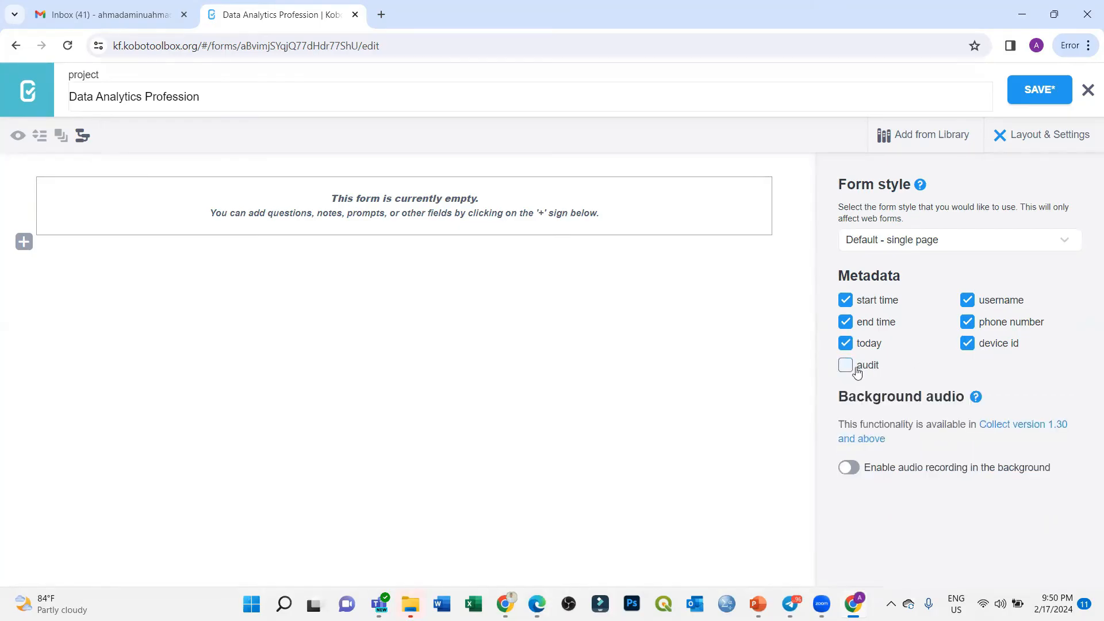
click(855, 372)
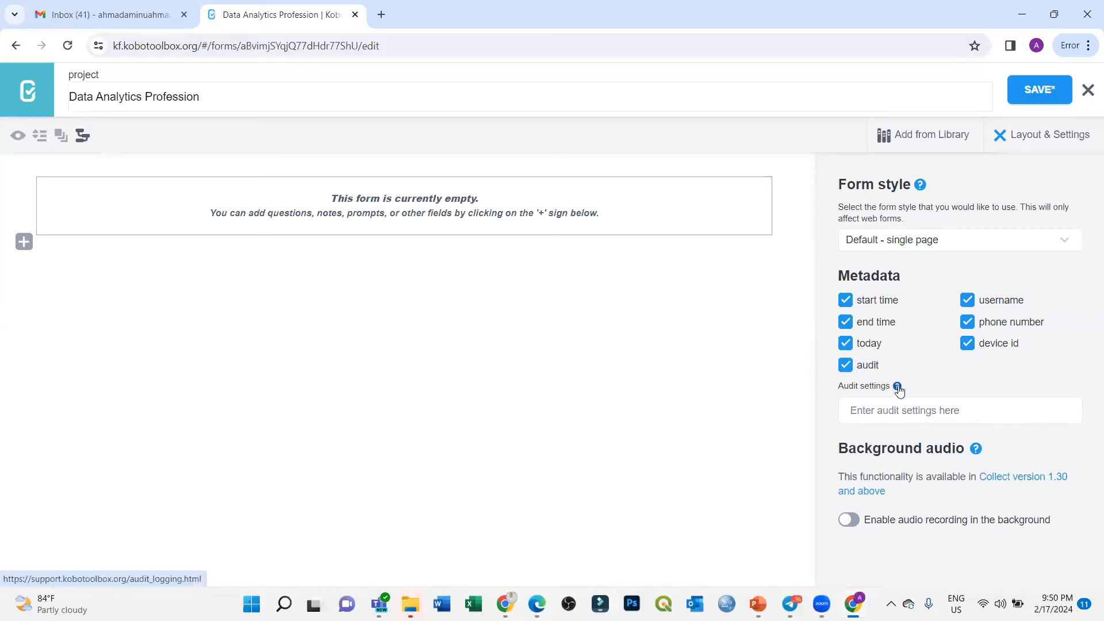
click(846, 367)
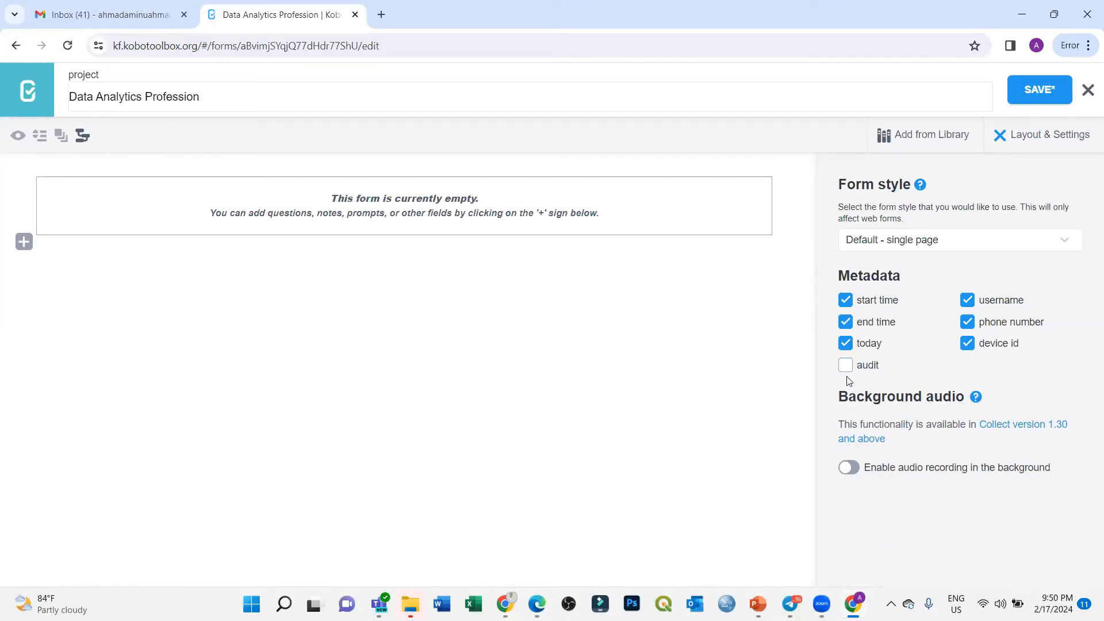
Step: Toggle username and phone number metadata off and on, leaving both ticked
click(970, 303)
click(969, 303)
click(968, 301)
click(969, 324)
click(969, 325)
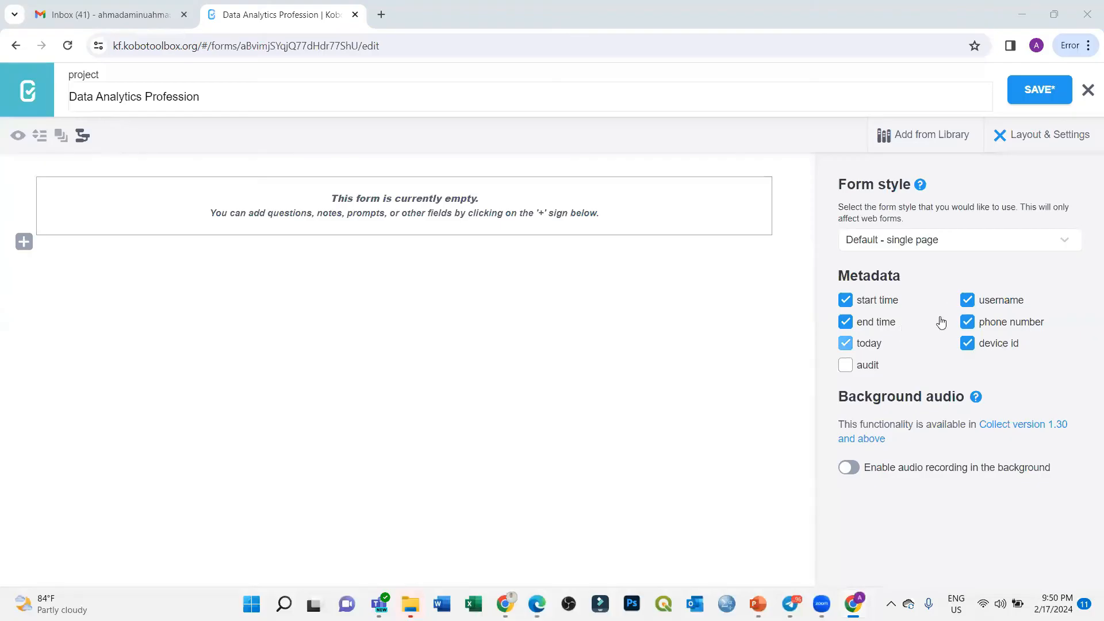
click(971, 344)
click(969, 323)
click(968, 323)
click(967, 343)
drag(830, 283, 902, 283)
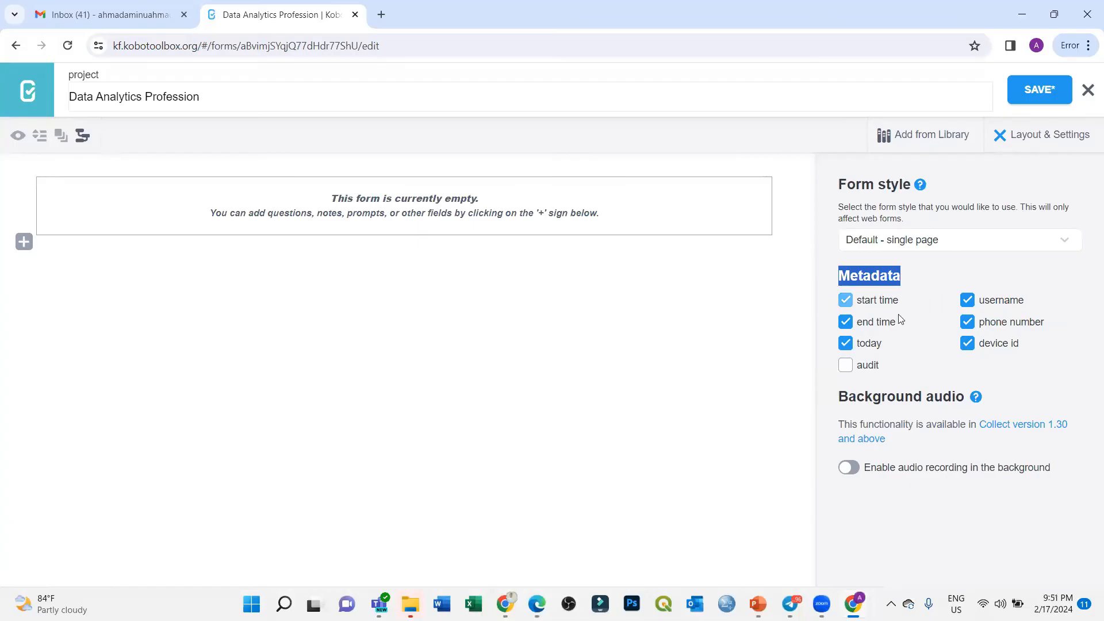
drag(841, 397, 964, 400)
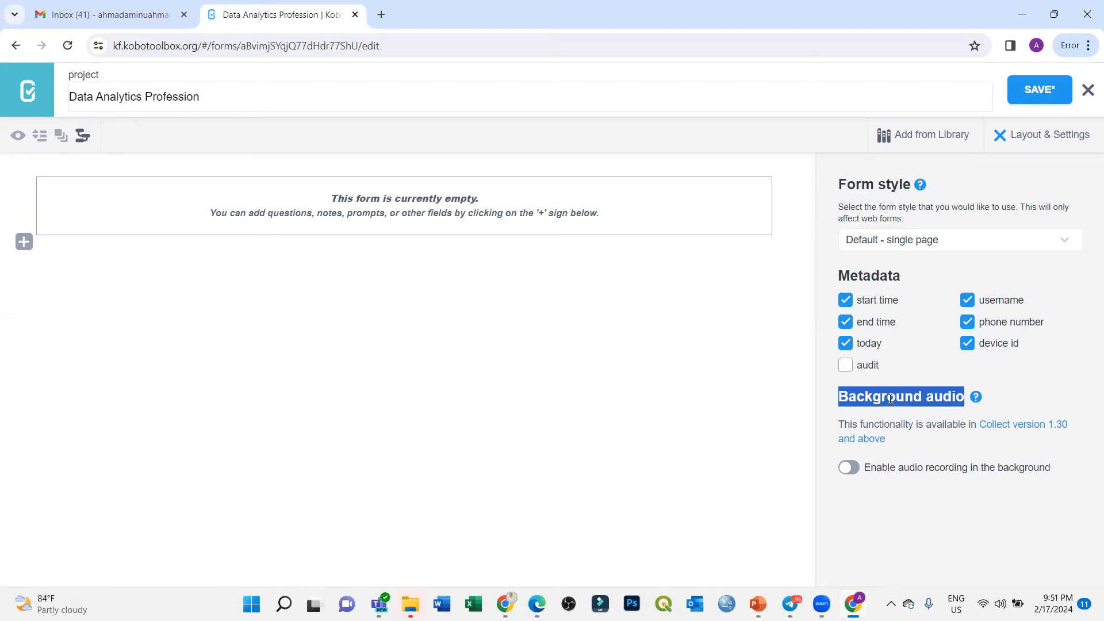
Step: Turn background audio recording on, check Voice only audio quality, then switch recording off
click(845, 471)
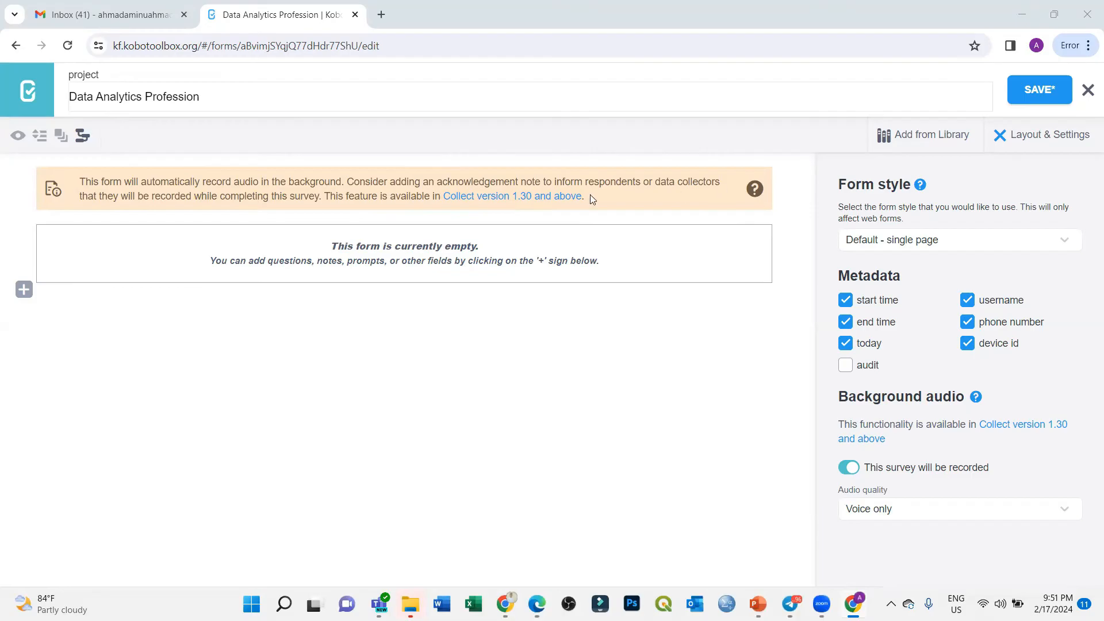
click(894, 514)
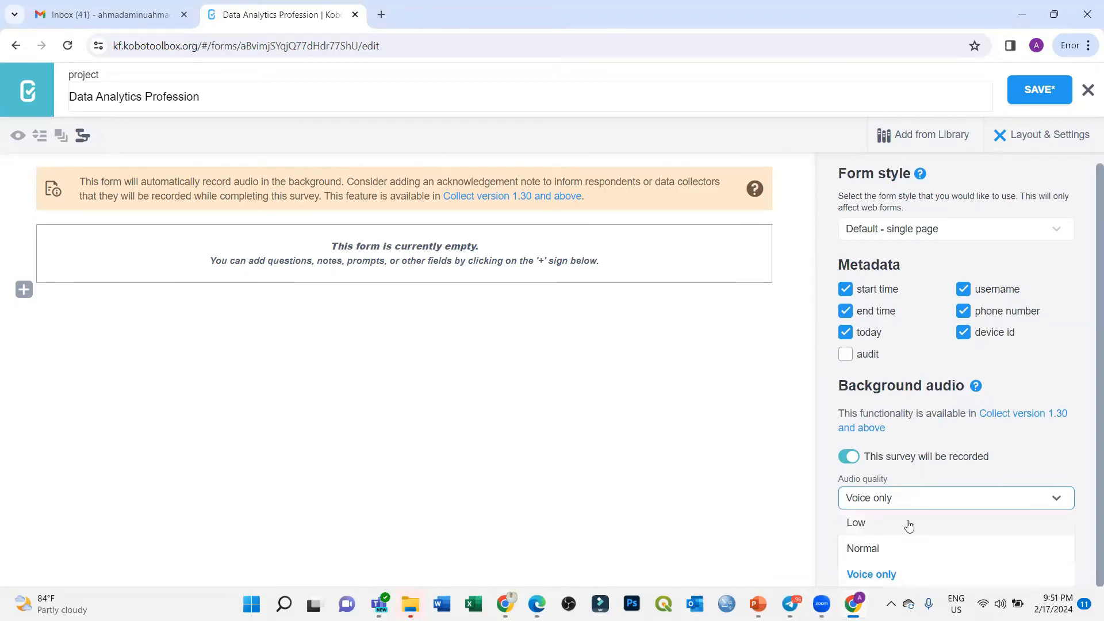
click(871, 505)
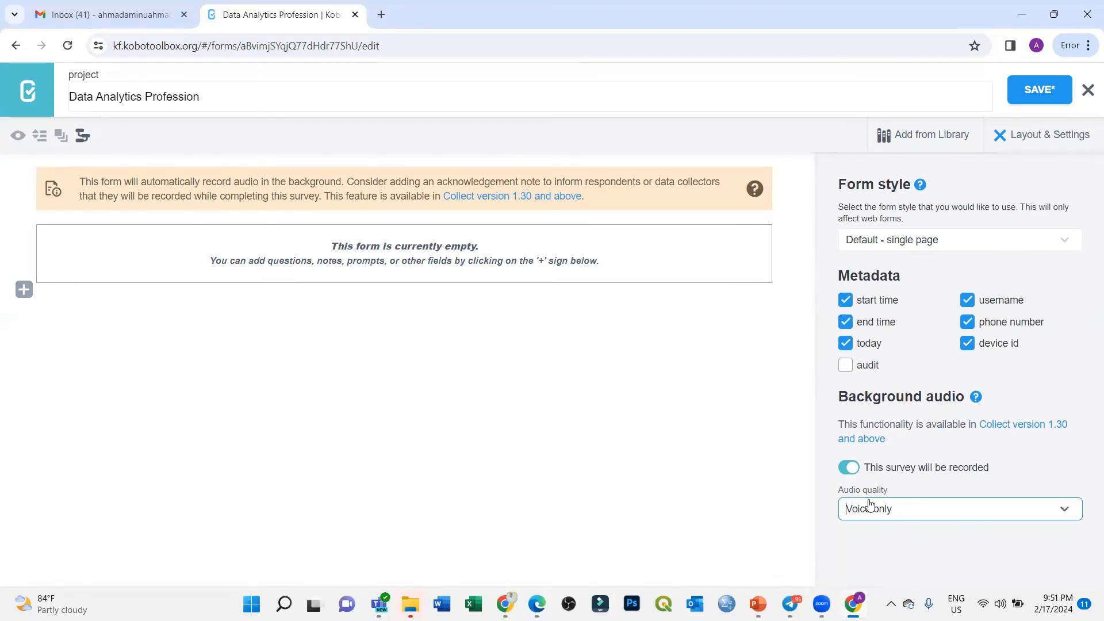
click(843, 469)
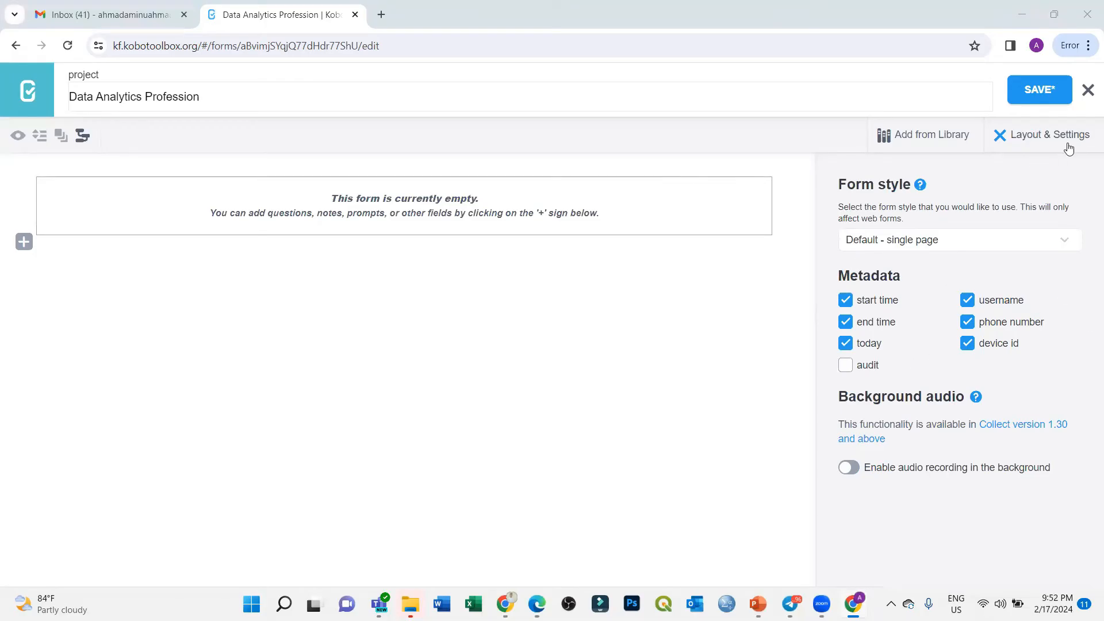
Step: Close Layout & Settings, then open and close the Add from Library panel
click(1040, 142)
click(1040, 143)
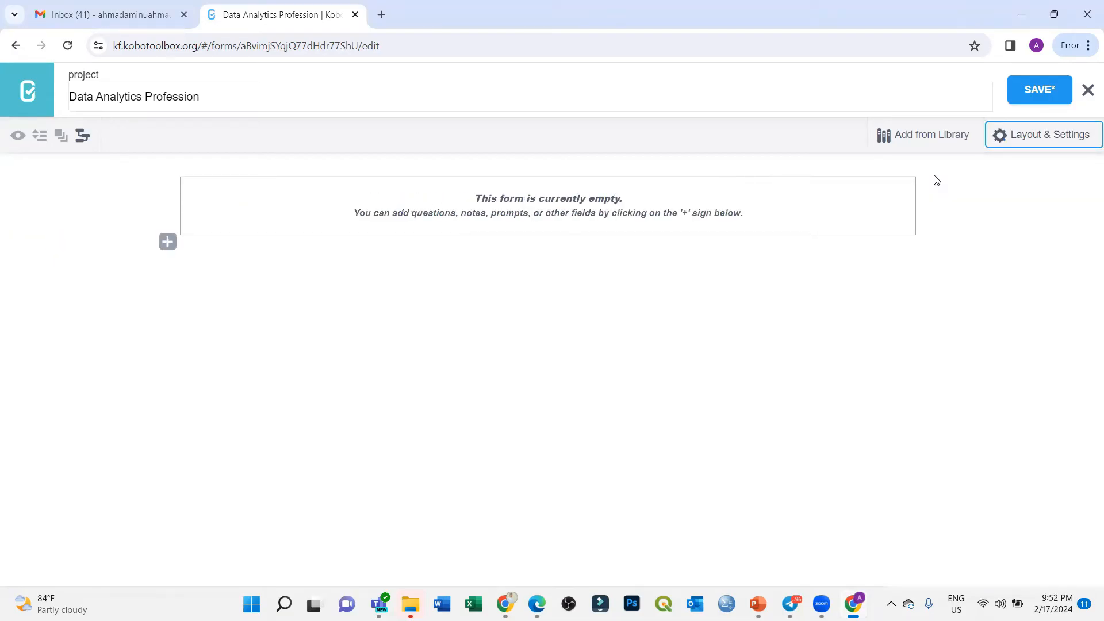
click(929, 142)
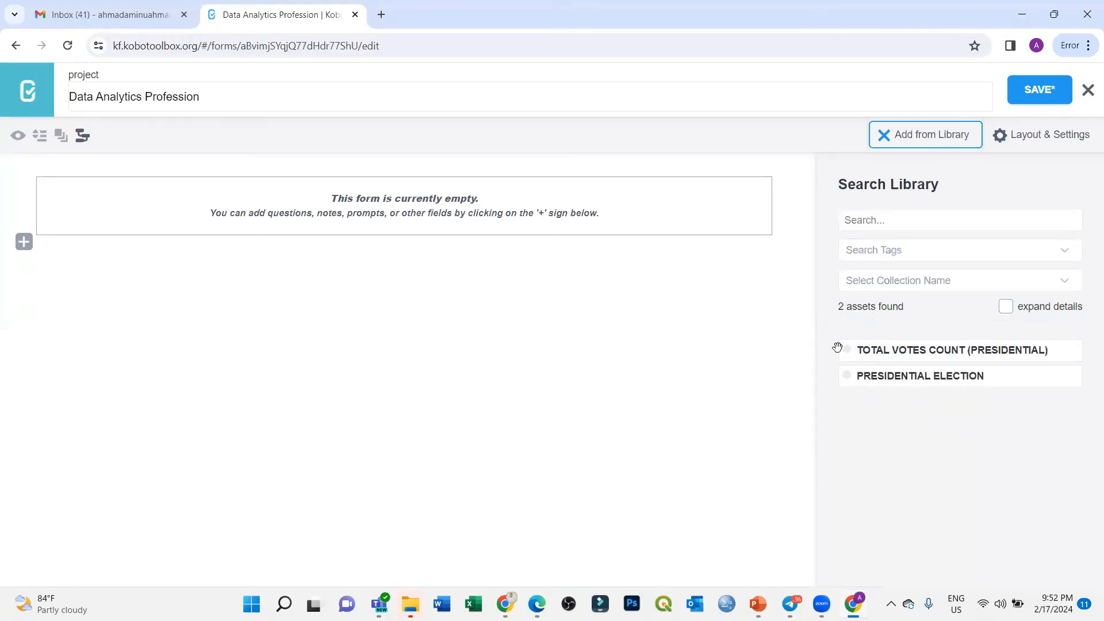
click(884, 138)
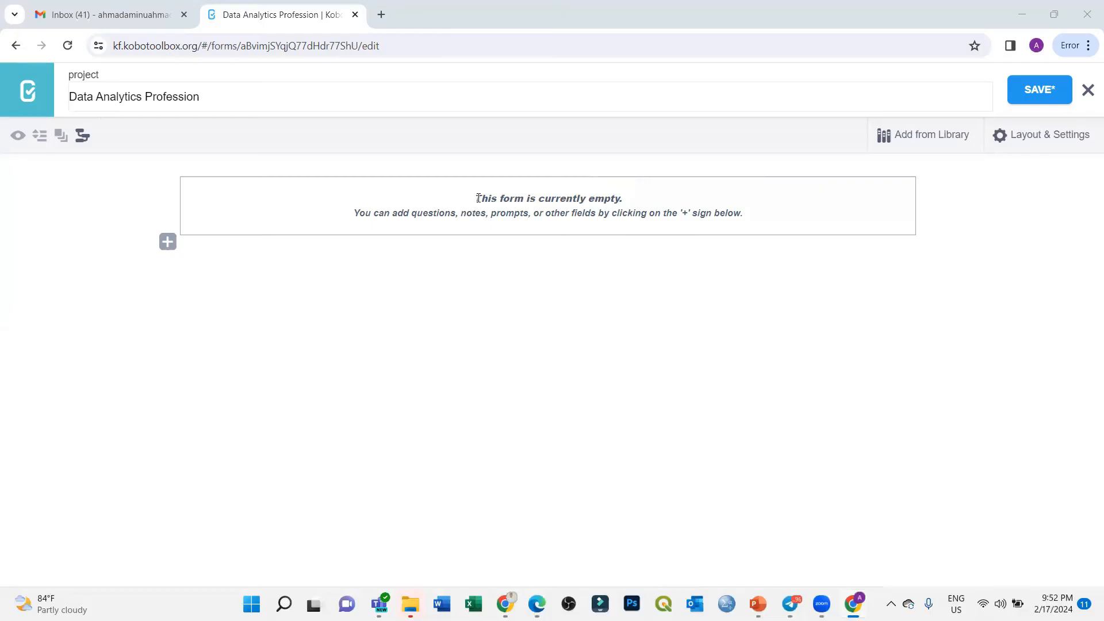
Step: Highlight the empty-form heading and instruction text, then clear the highlight
drag(475, 198, 662, 206)
drag(354, 220, 764, 220)
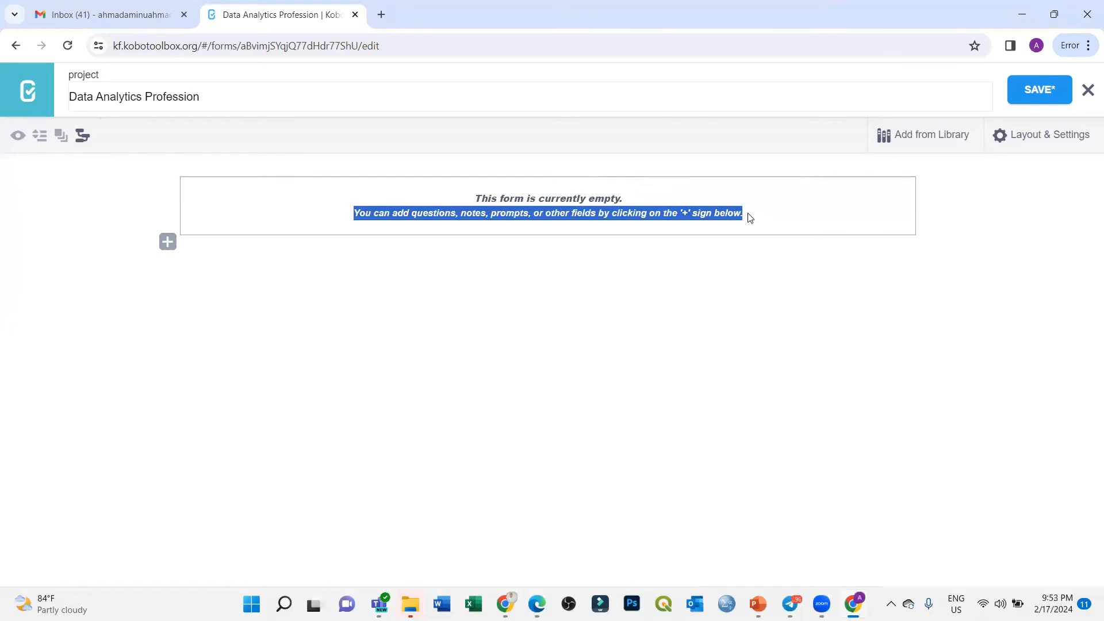
click(440, 199)
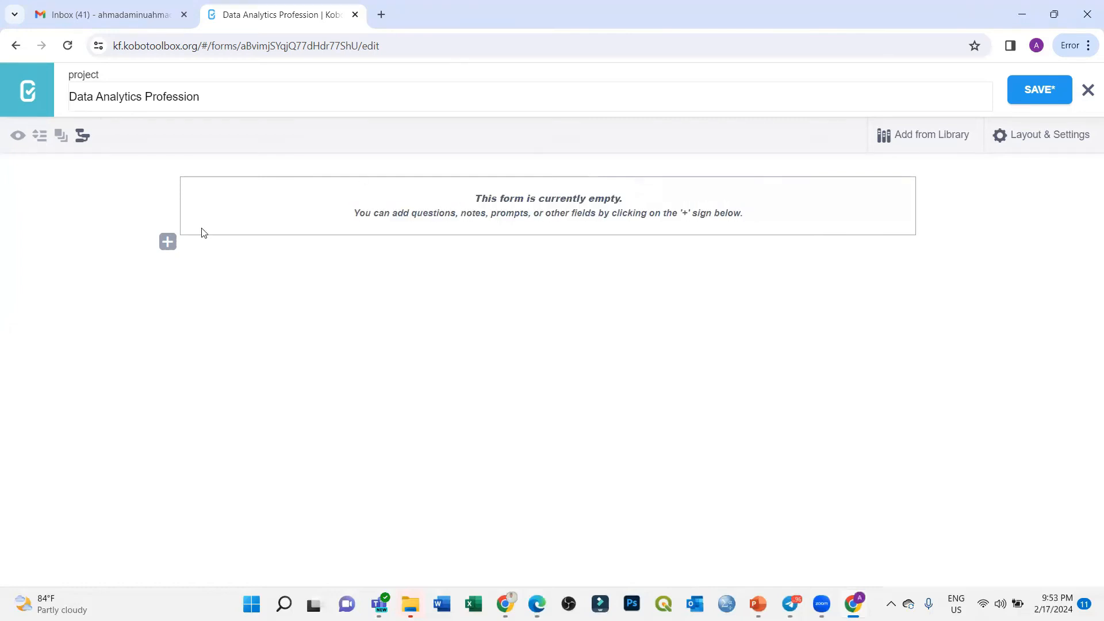
Step: Start a first question and enter 'Full Name' as its label, replacing 'What is'
click(168, 243)
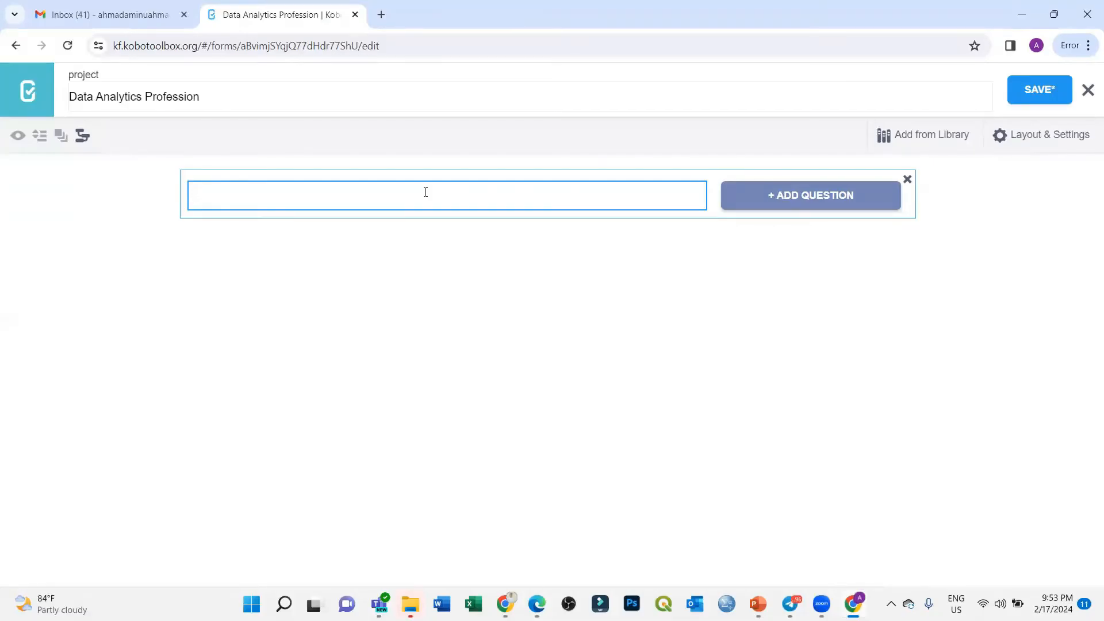
text(What is)
key(ctrl+shift+Left)
key(ctrl+shift+Left)
text(Full Name)
Step: Add 'Full Name' to the form as a Text question
click(808, 197)
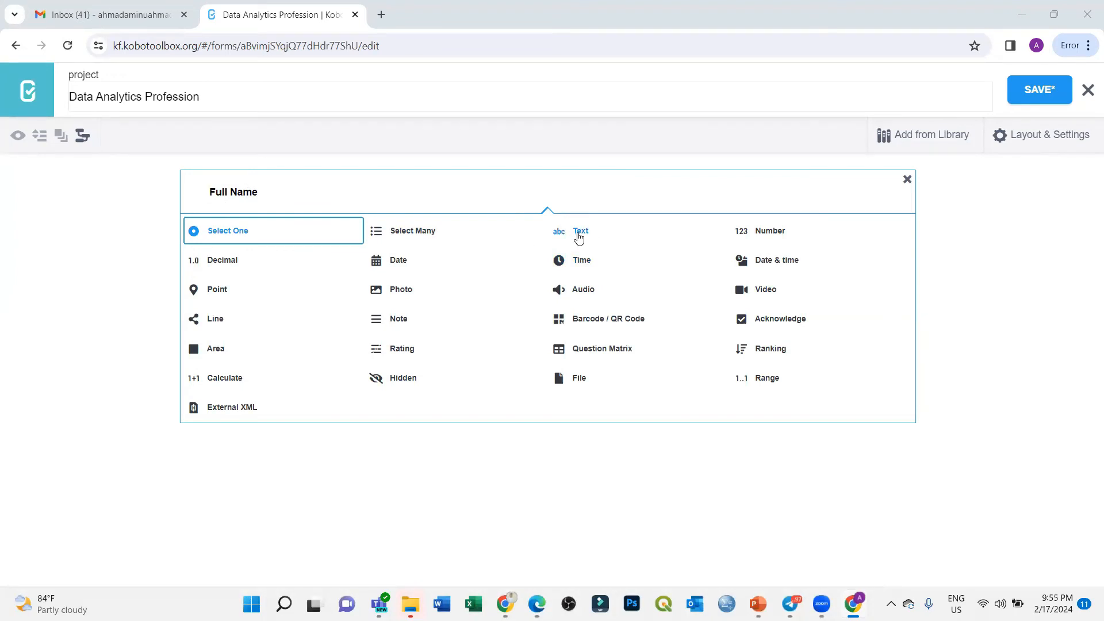
click(579, 233)
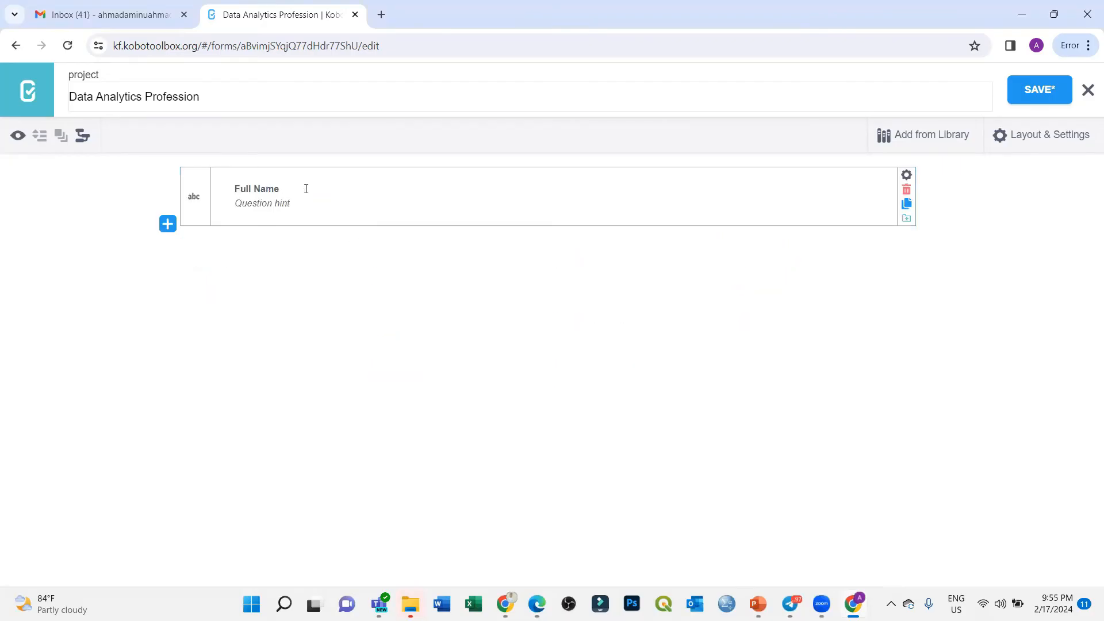
click(286, 190)
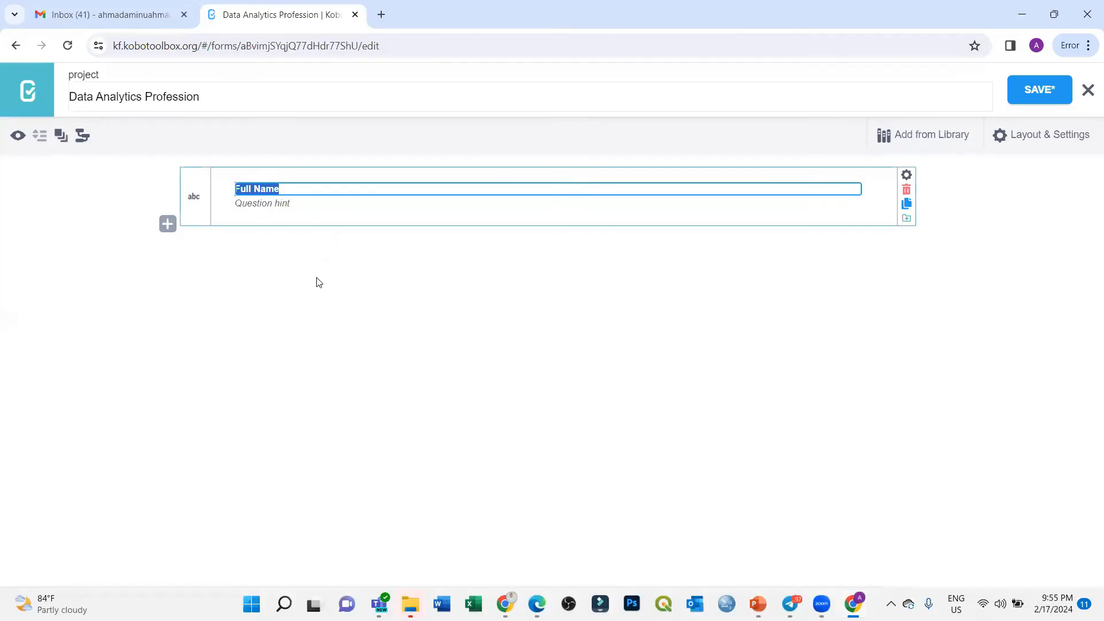
click(1088, 467)
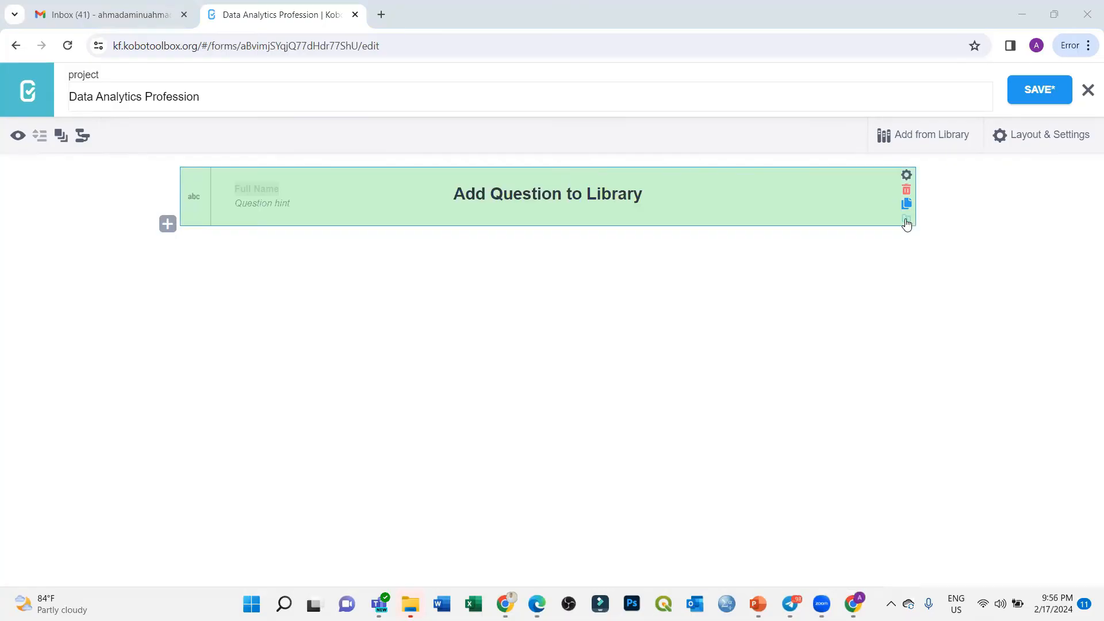
Step: Open the Full Name question's settings and inspect its Full_Name data column name
click(907, 179)
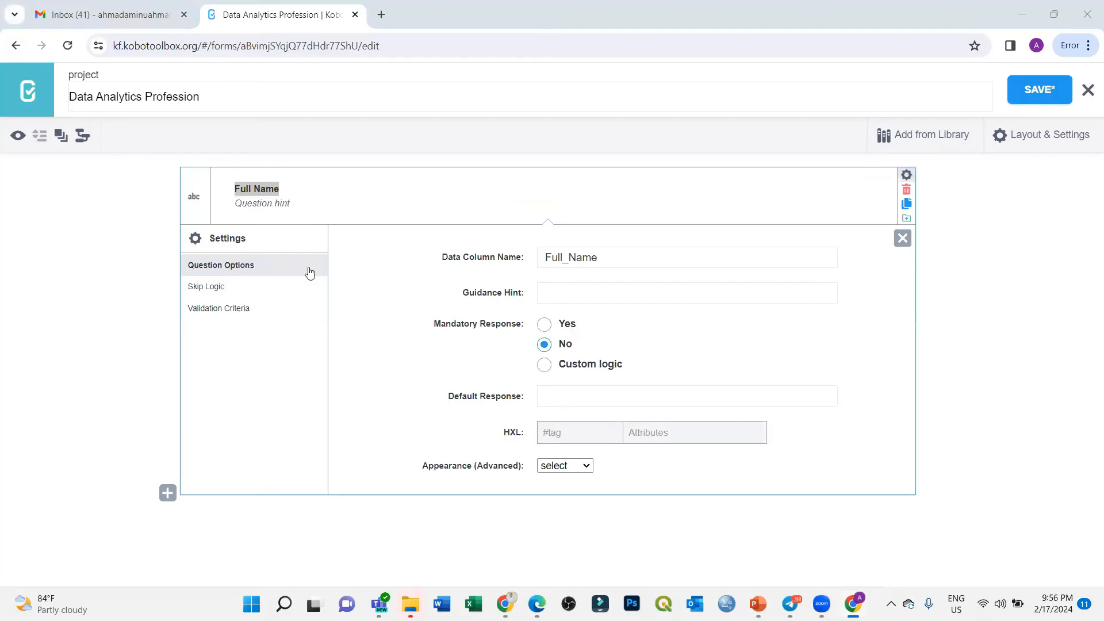
drag(620, 254, 524, 256)
click(648, 256)
drag(648, 256, 529, 257)
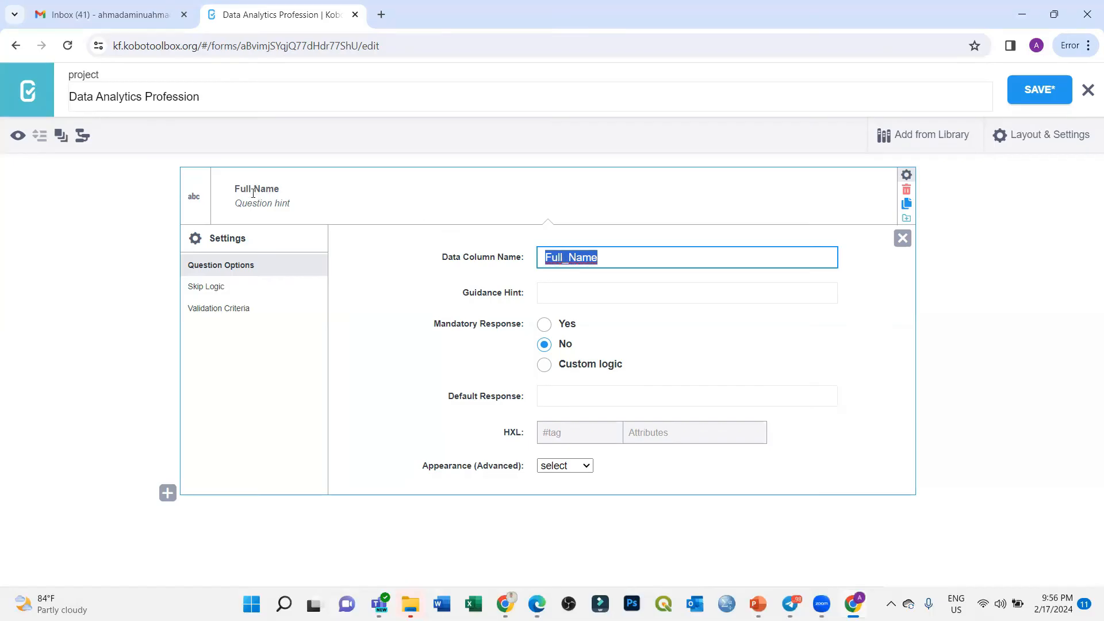
drag(619, 257, 539, 254)
click(617, 259)
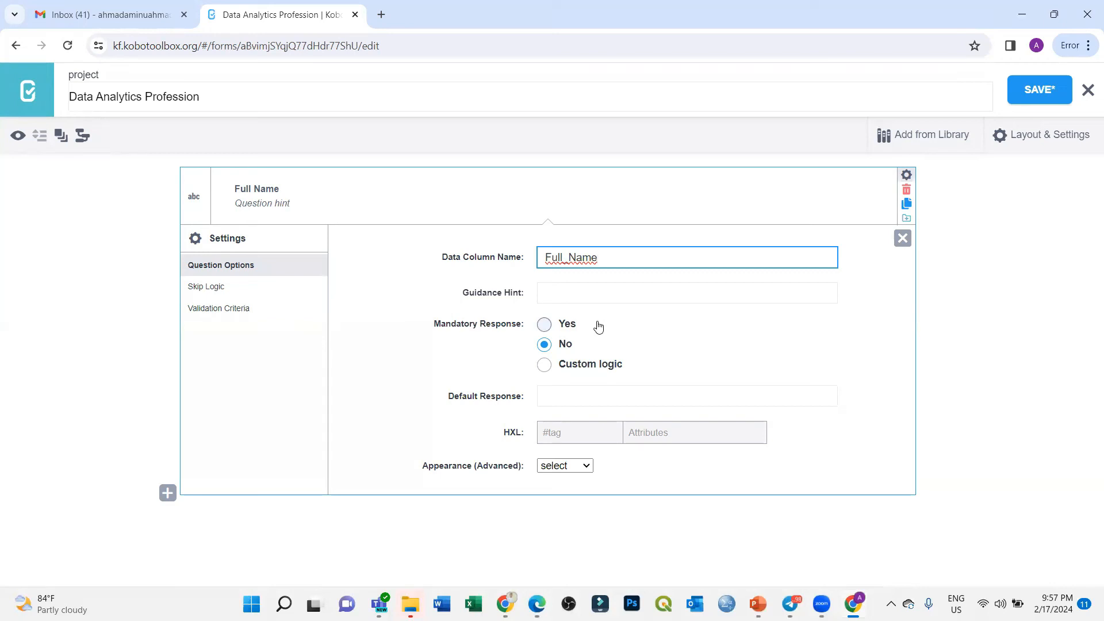
Step: Try the mandatory response options, leaving Full Name not mandatory
click(545, 325)
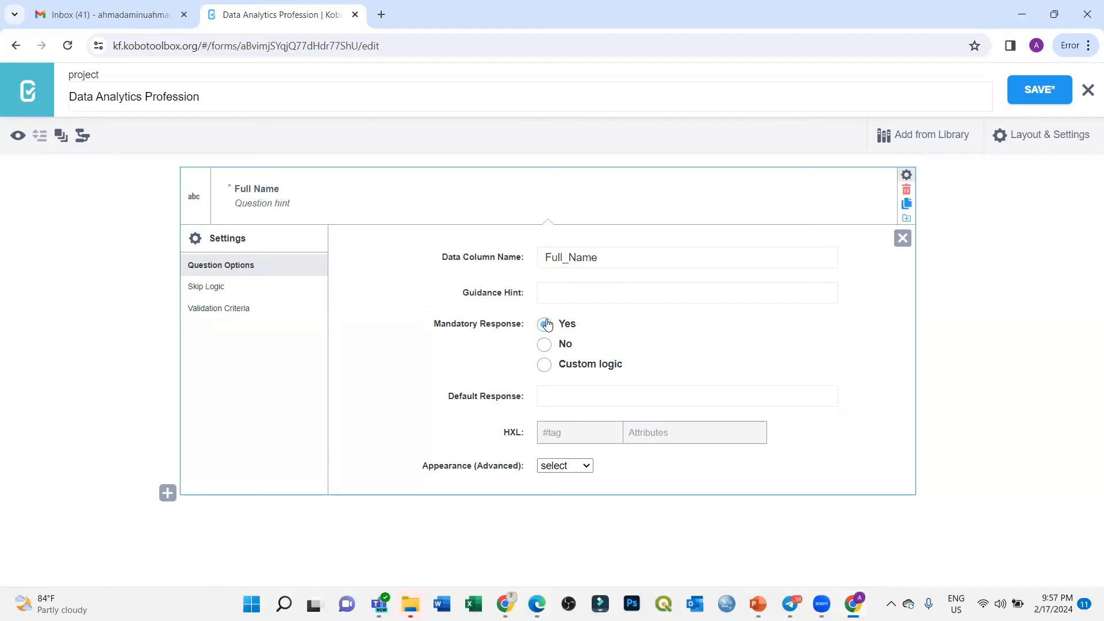
click(543, 346)
drag(631, 256, 525, 271)
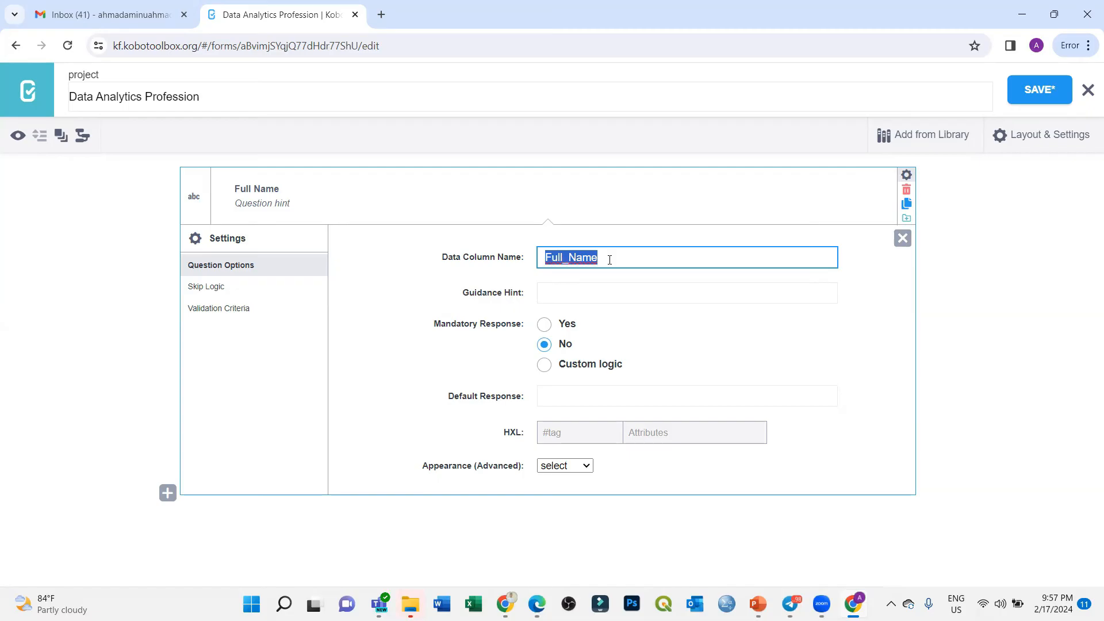
click(544, 366)
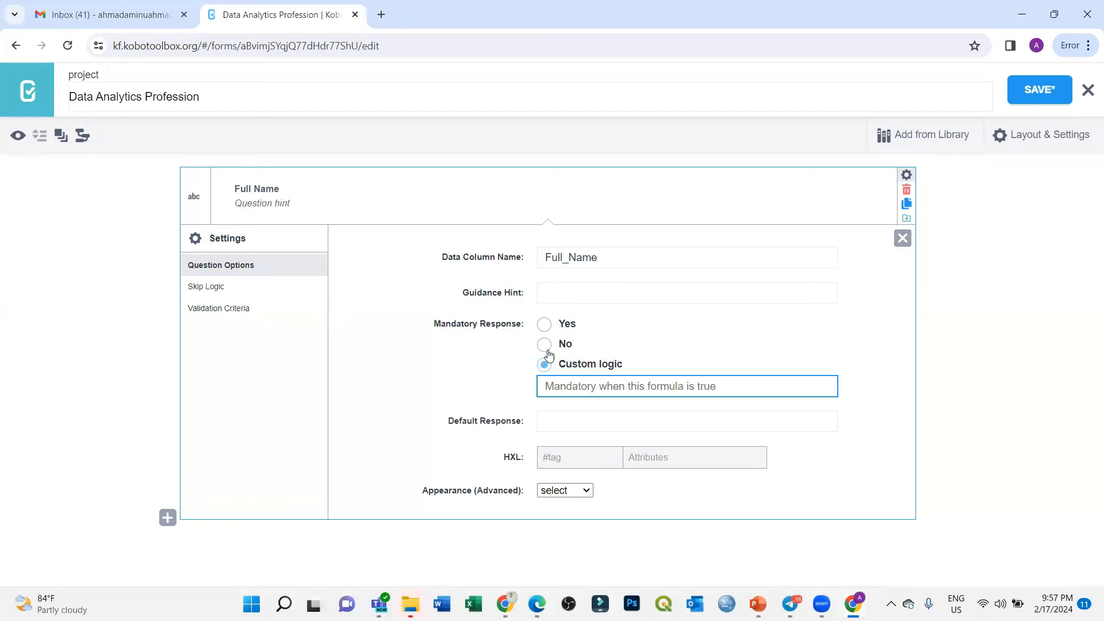
click(545, 324)
click(544, 346)
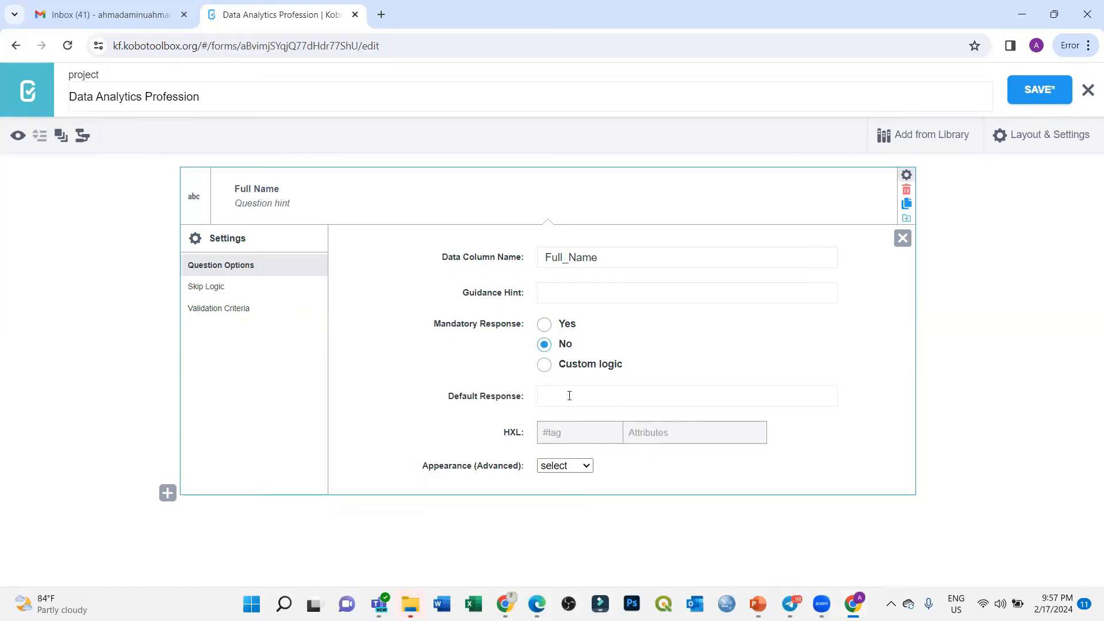
Step: Keep the appearance at select and add an empty skip logic condition
click(573, 466)
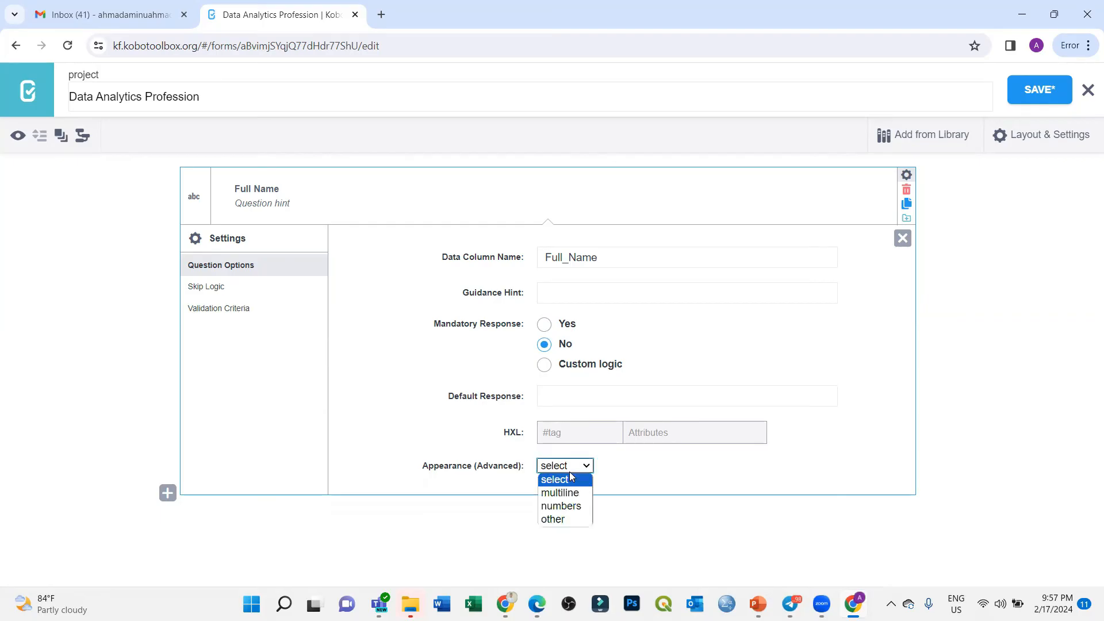
click(654, 480)
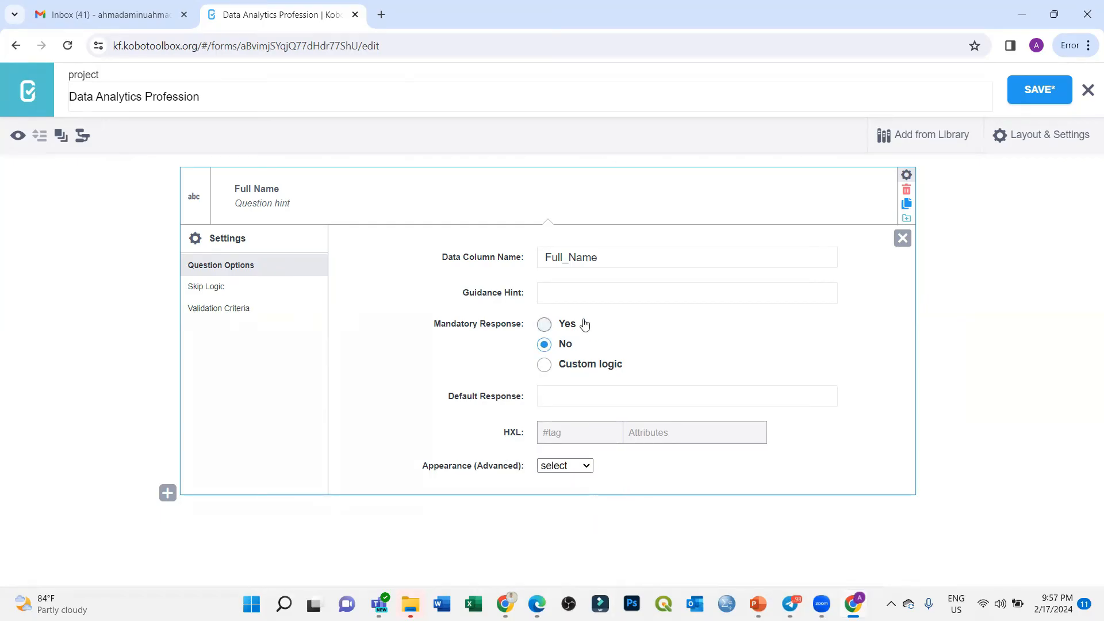
click(540, 258)
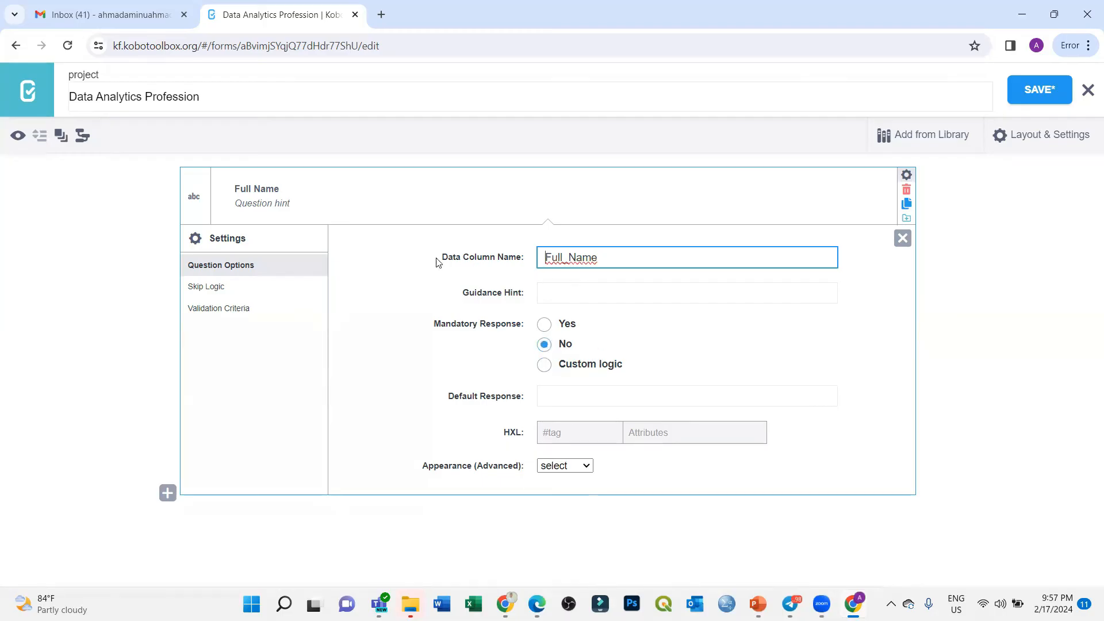
click(221, 291)
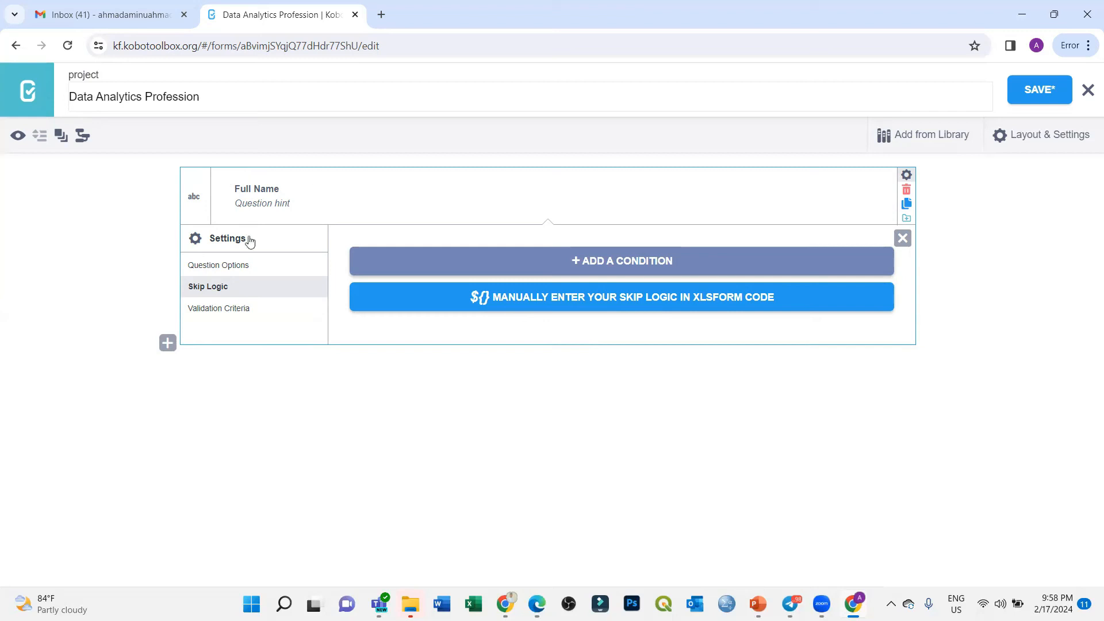
click(606, 264)
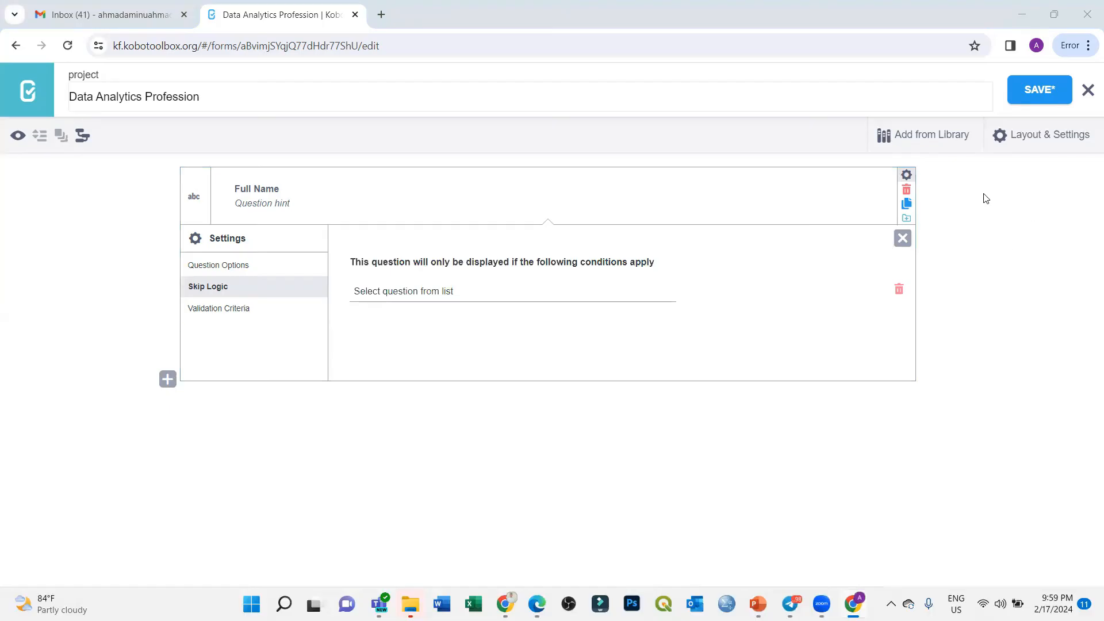
Step: Undo the last change and view the Full Name skip-logic question list, which offers no earlier question
key(super+z)
click(428, 292)
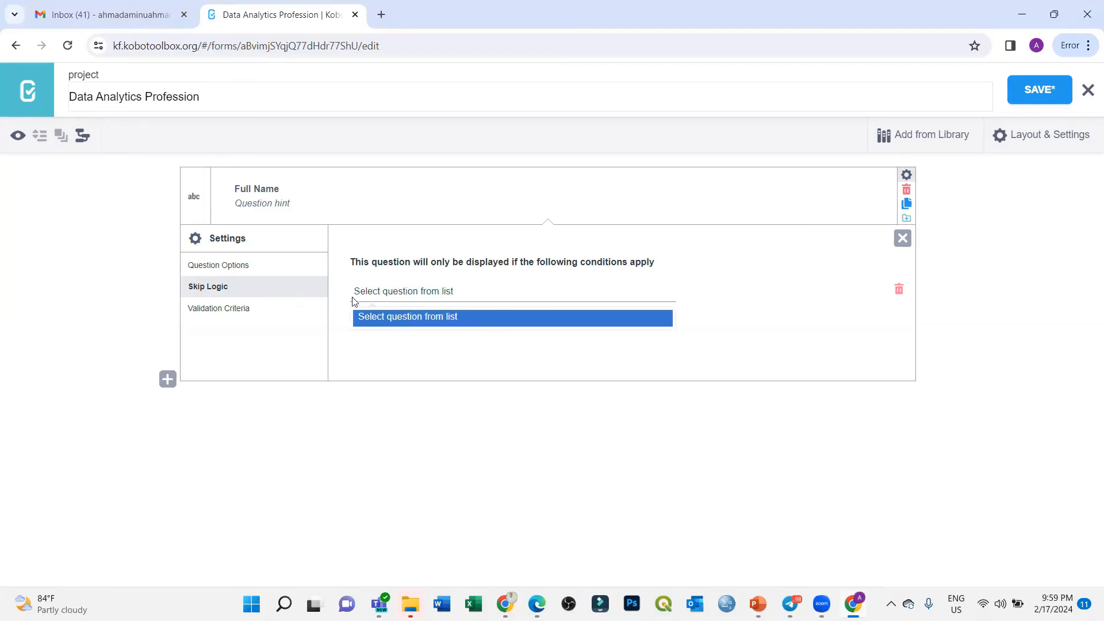
Step: Add a Full Name validation condition with the equals comparison, leaving the response value and error message empty
click(242, 310)
double_click(243, 311)
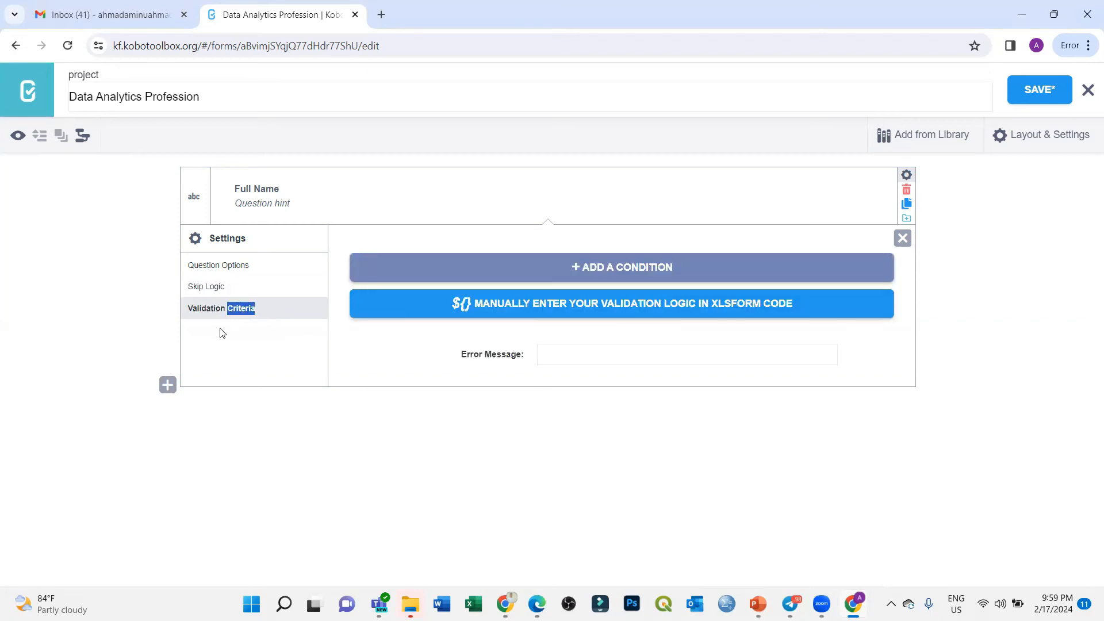
click(249, 309)
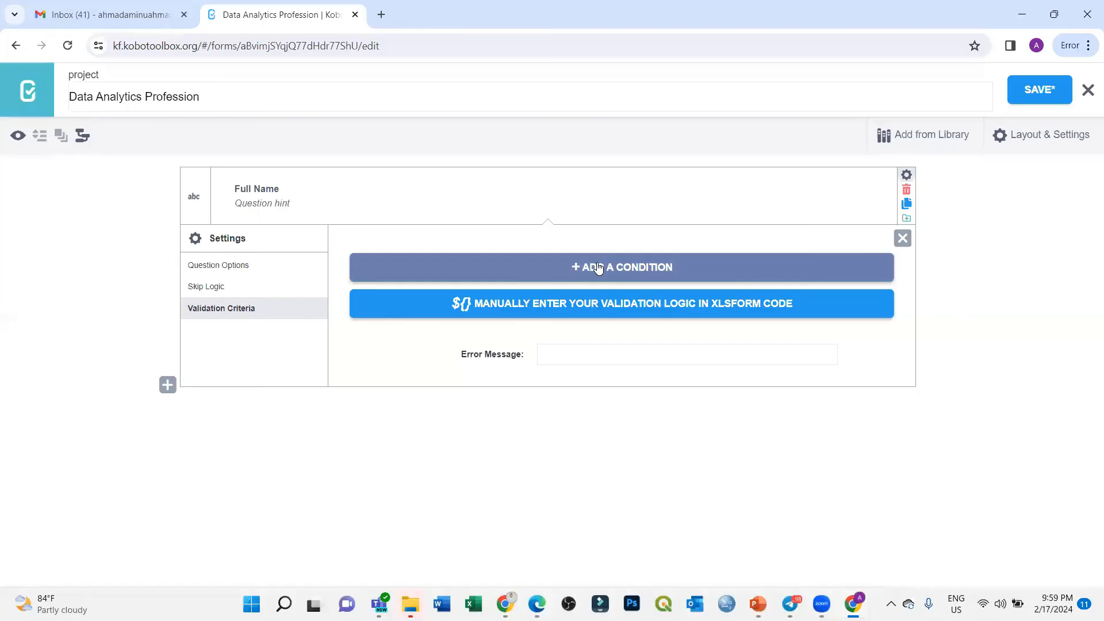
click(599, 268)
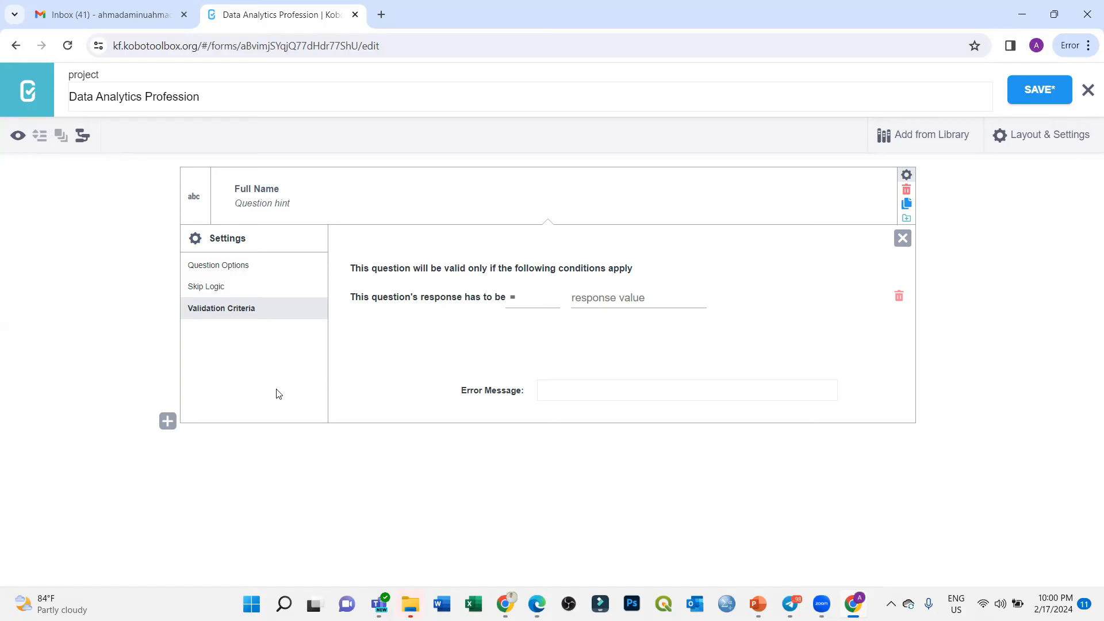
click(517, 303)
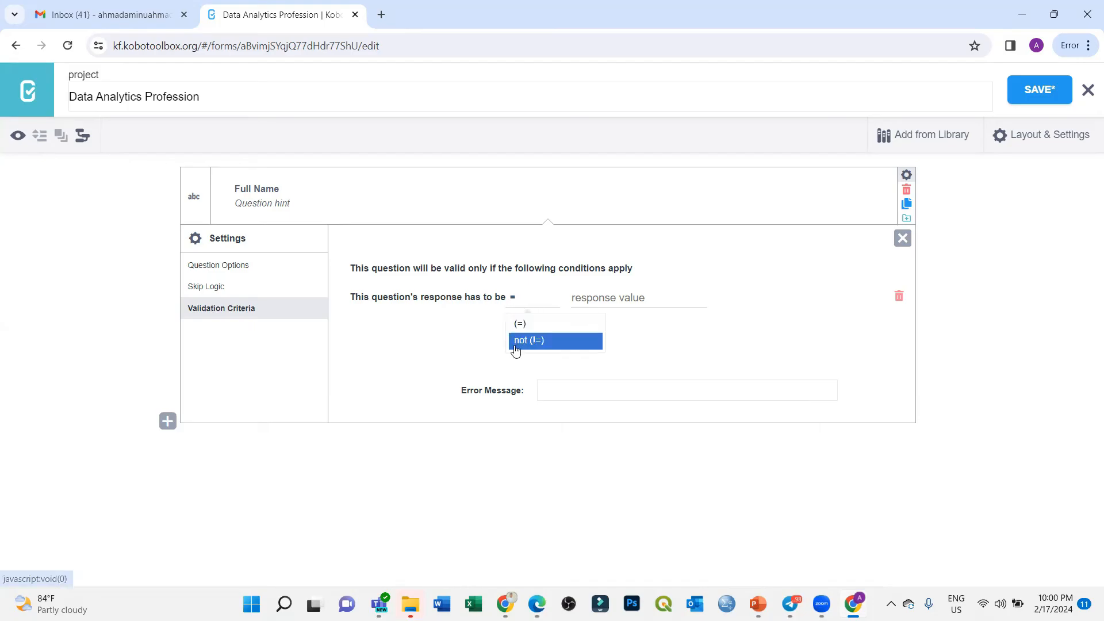
click(807, 342)
click(629, 299)
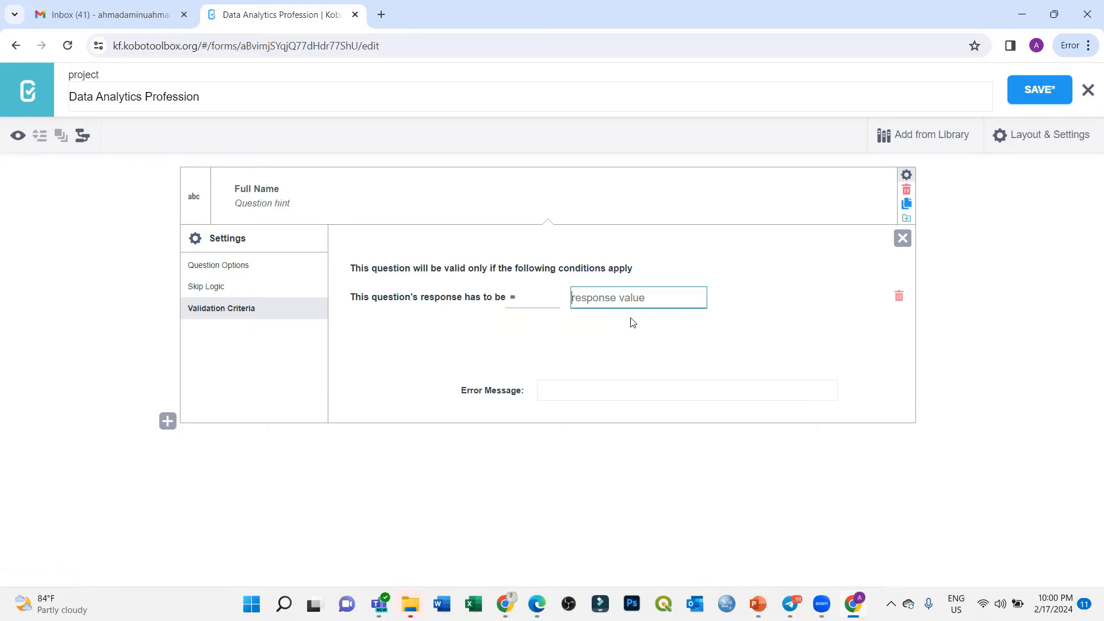
click(627, 341)
click(671, 390)
click(604, 354)
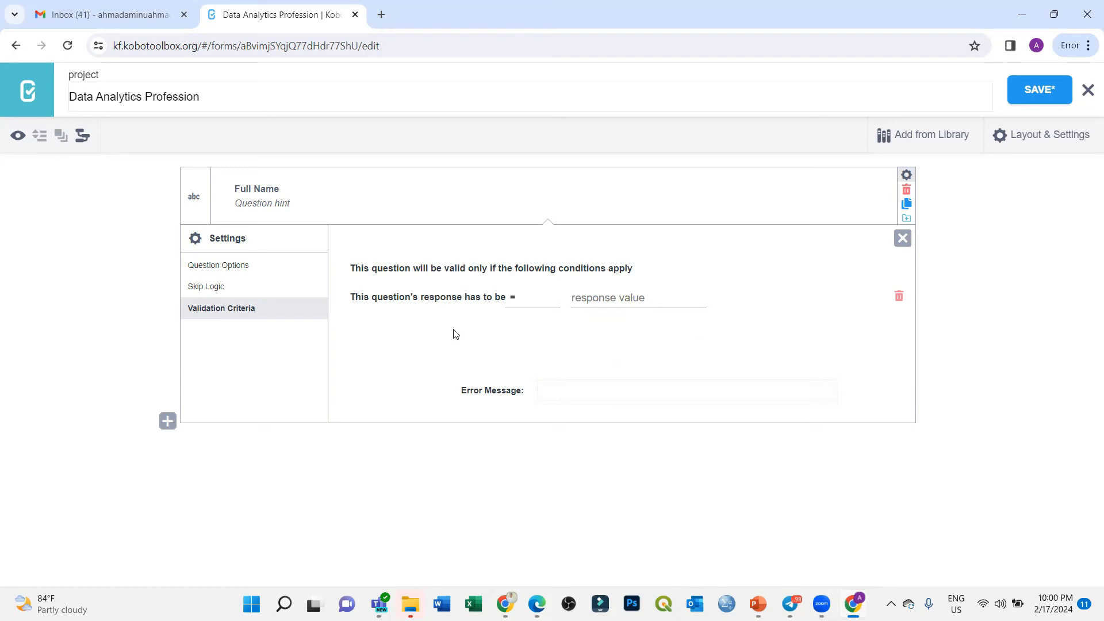
Step: Review the Skip Logic and Question Options for Full Name, then close its settings
click(203, 288)
click(233, 269)
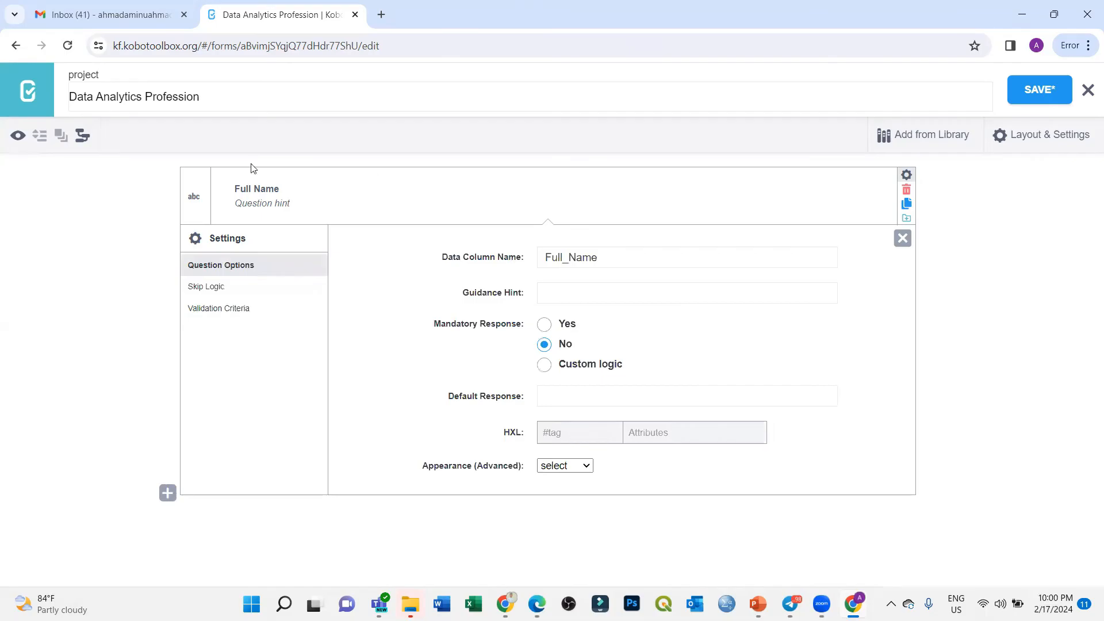
click(208, 290)
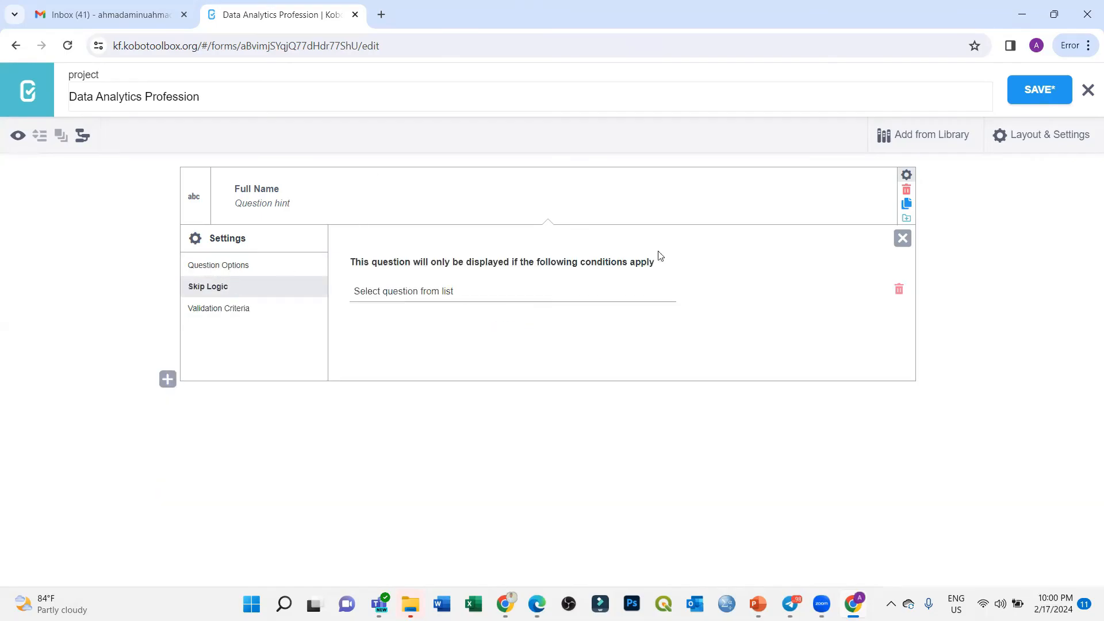
click(902, 240)
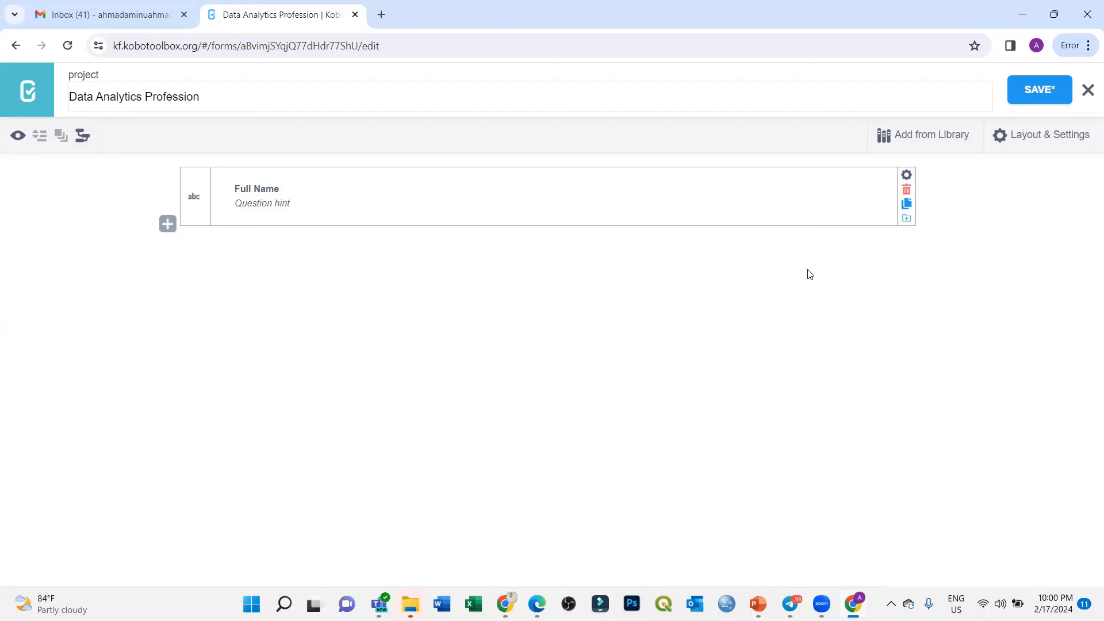
Step: Add a Gender Select One question with the options Male and Female
click(167, 224)
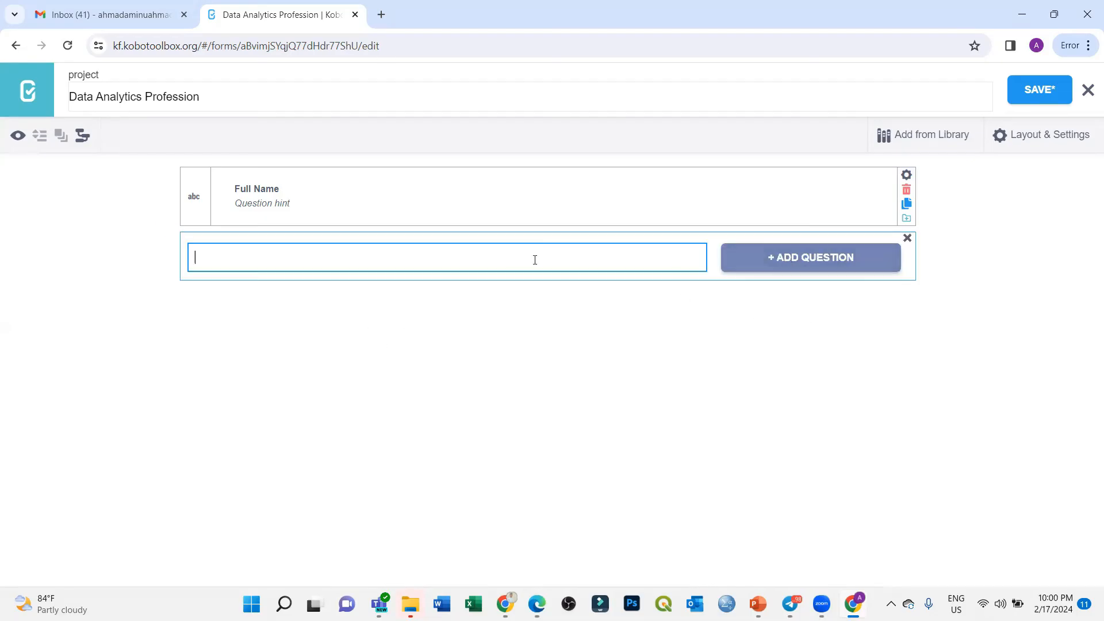
text(Gender)
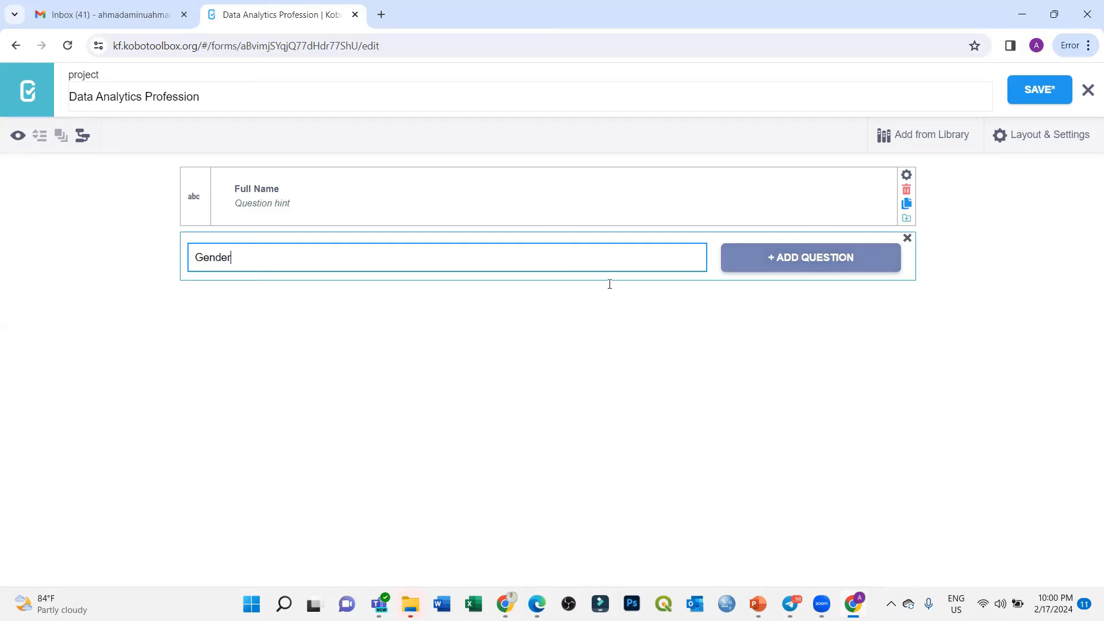
click(830, 270)
click(239, 293)
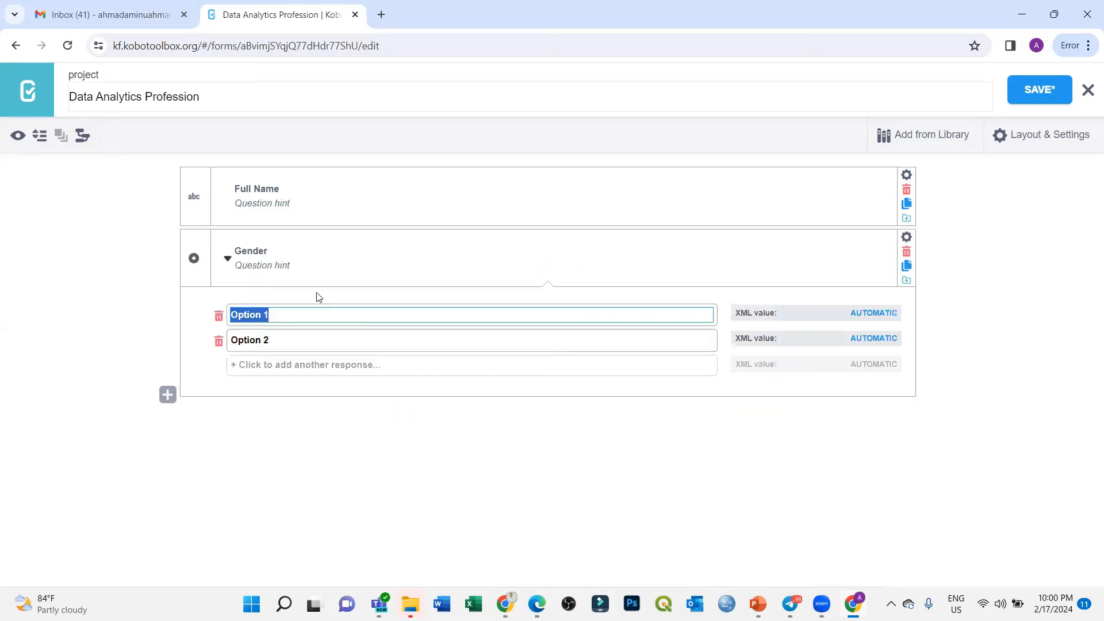
text(Male)
key(Tab)
text(Female)
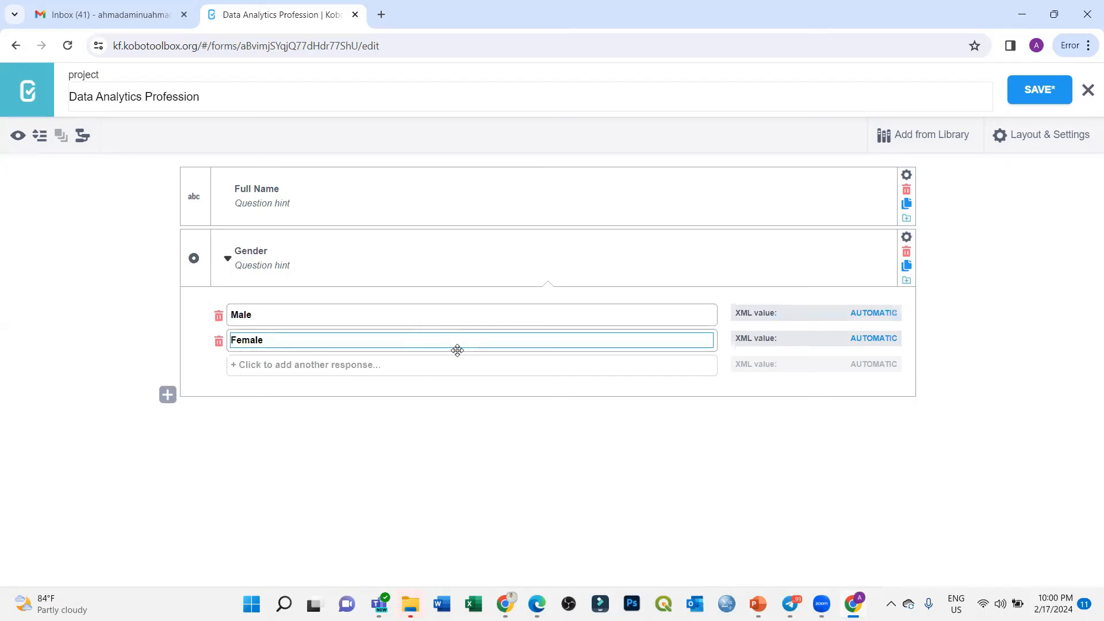
Step: Collapse the Gender options and open a blank entry for the next question
click(614, 61)
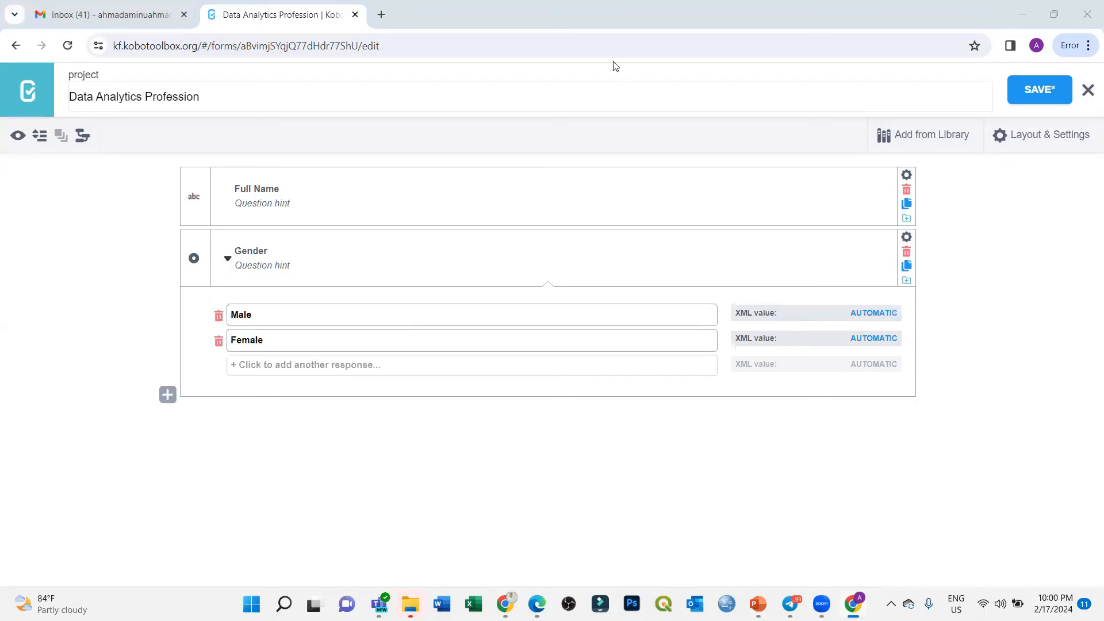
click(227, 260)
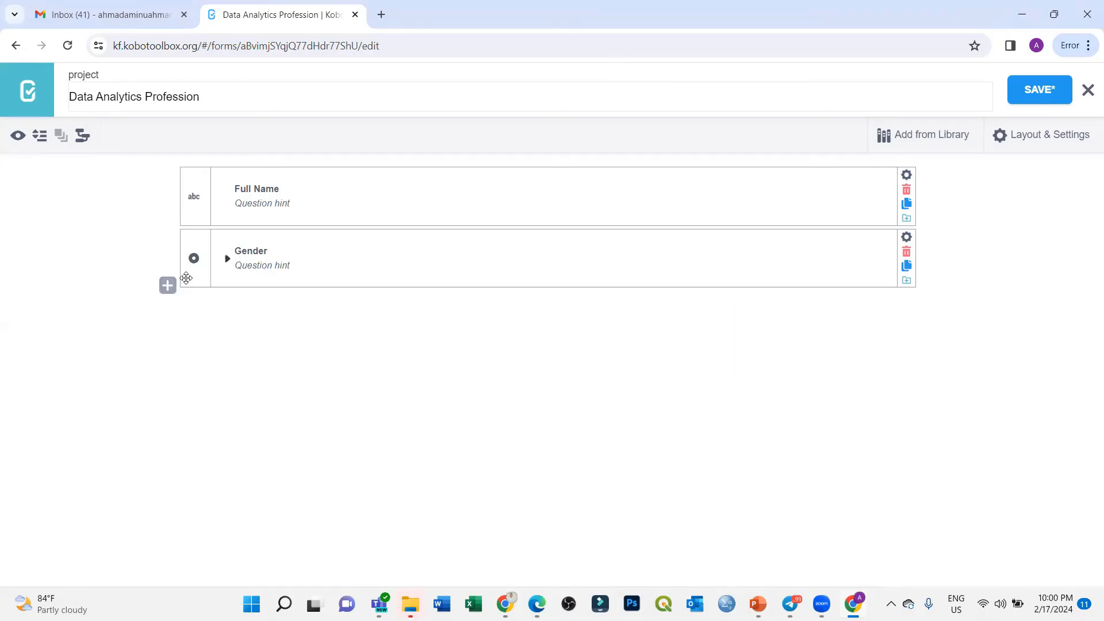
click(168, 287)
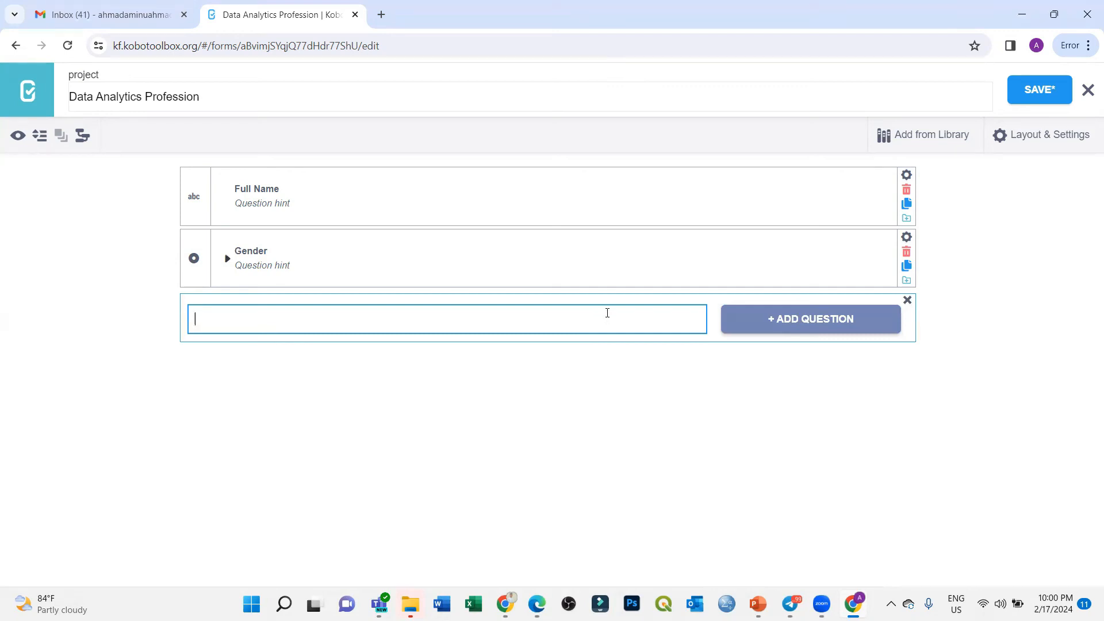
Step: Add a Date of Birth question of type Date below Gender, then open a blank entry for another question
click(618, 53)
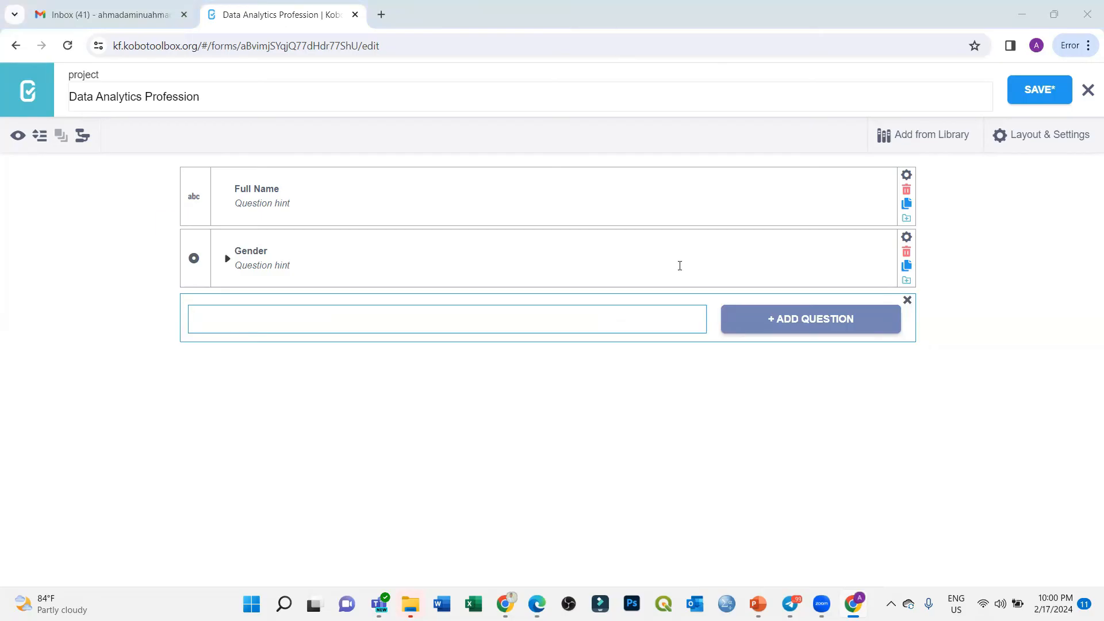
click(364, 318)
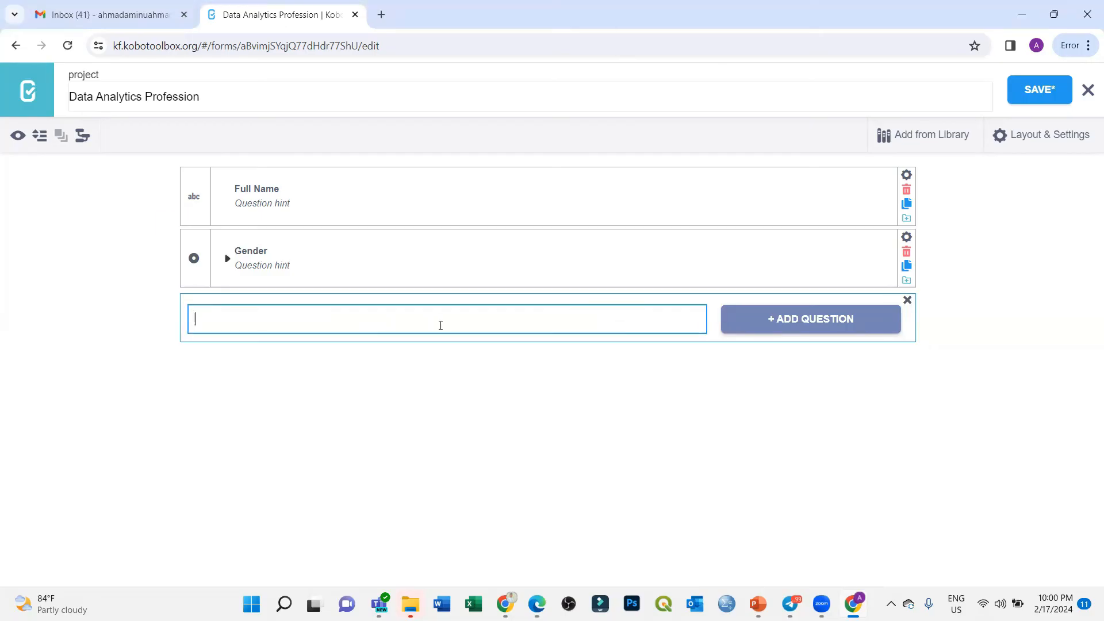
text(A)
key(BackSpace)
text(Date of Birth)
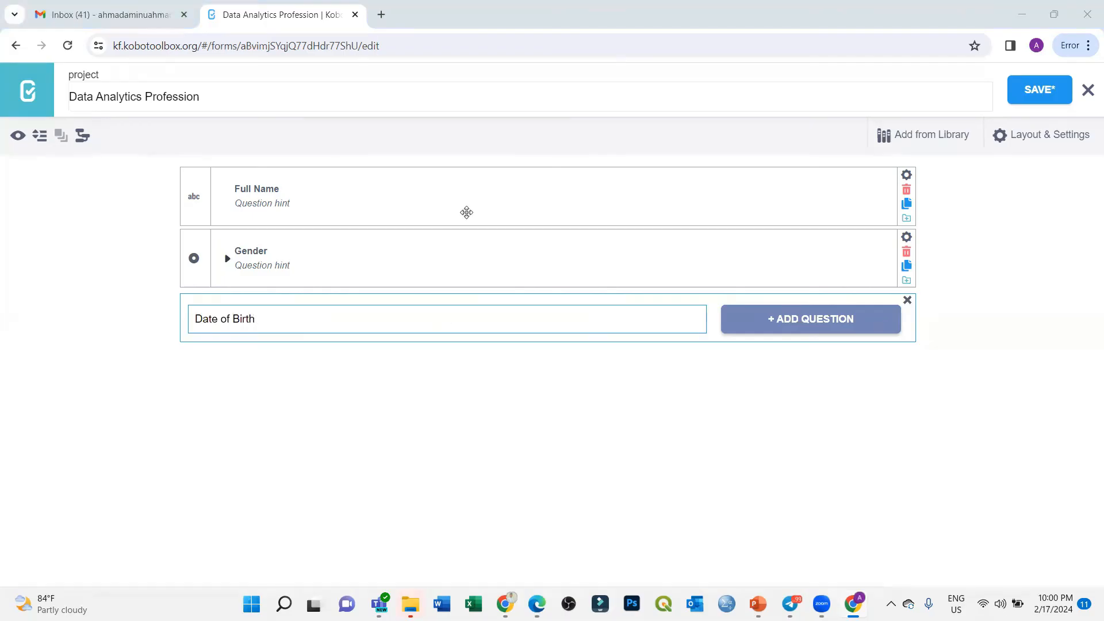
click(793, 320)
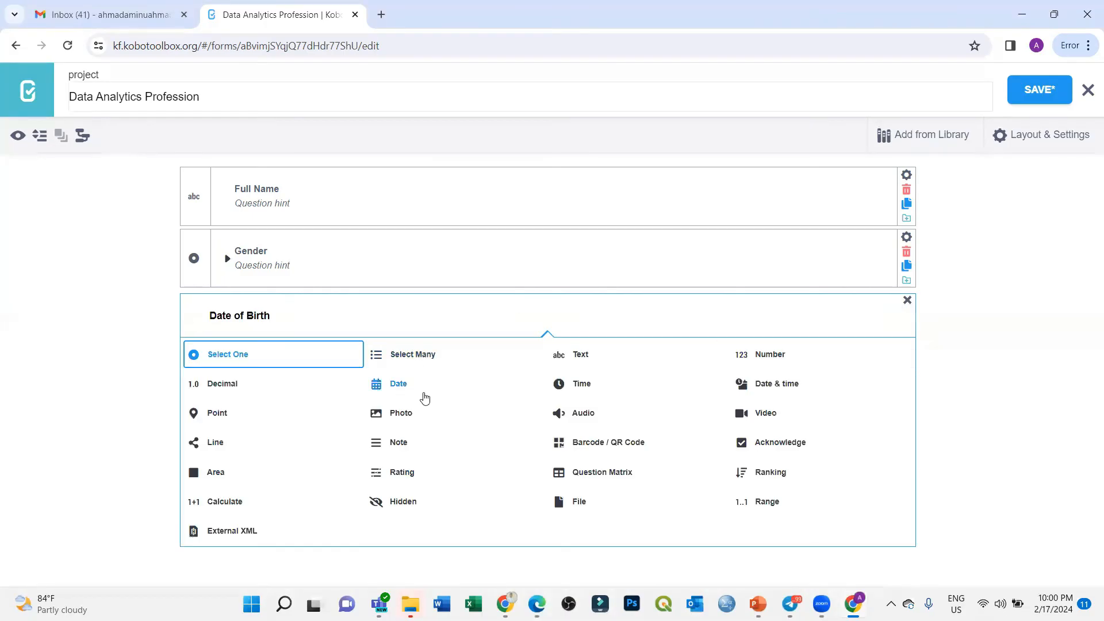
click(395, 389)
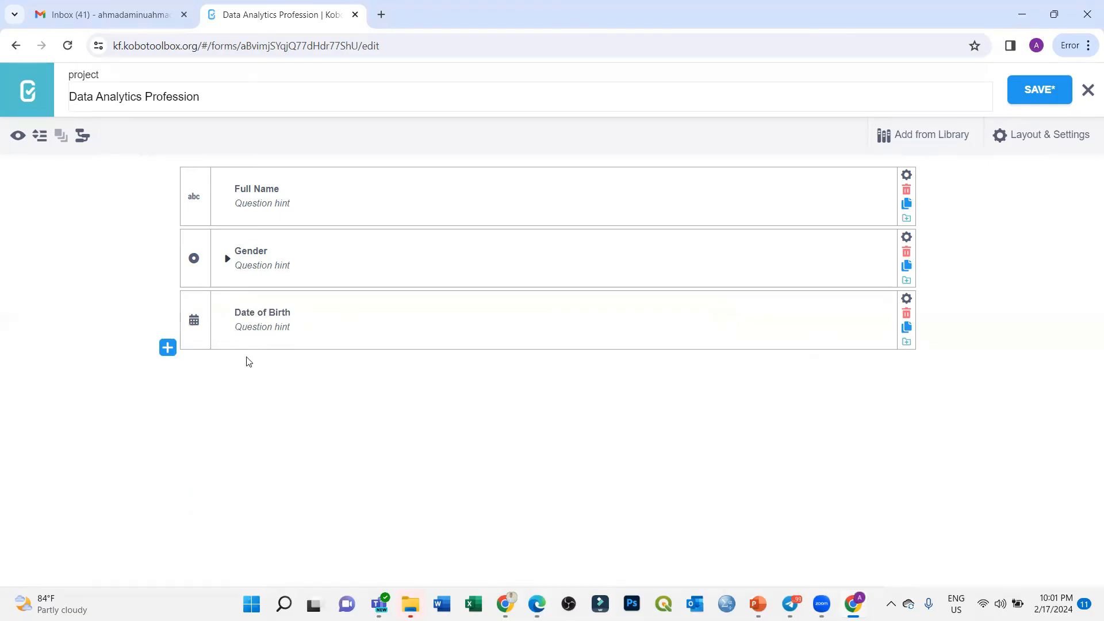
click(167, 348)
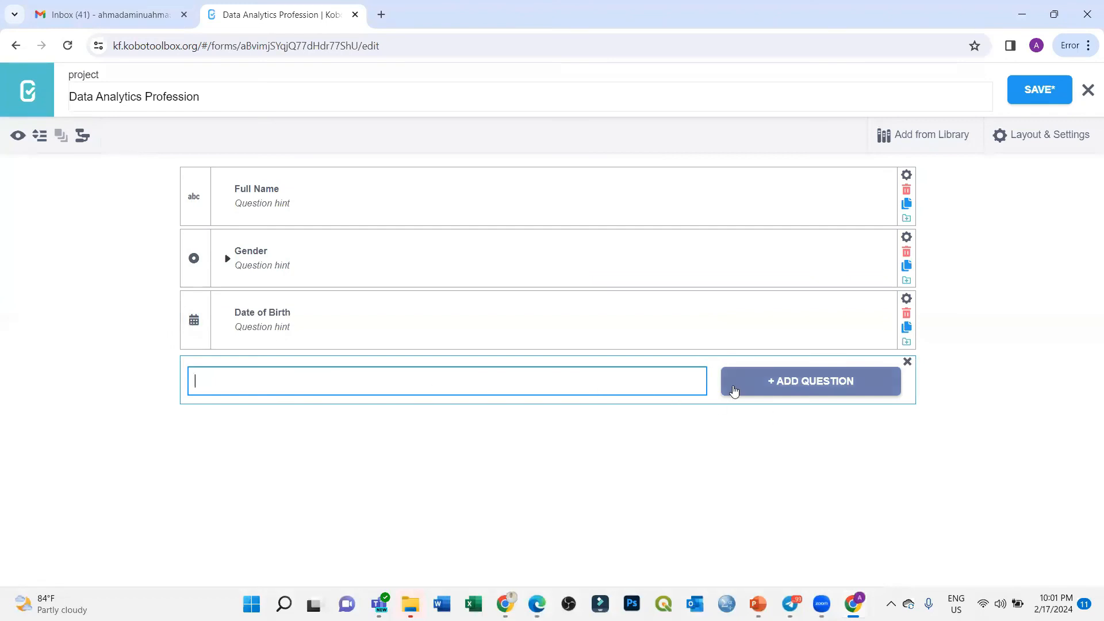
Step: Add a Qualification Select One question with the first options Phd and Msc
text(Qualification)
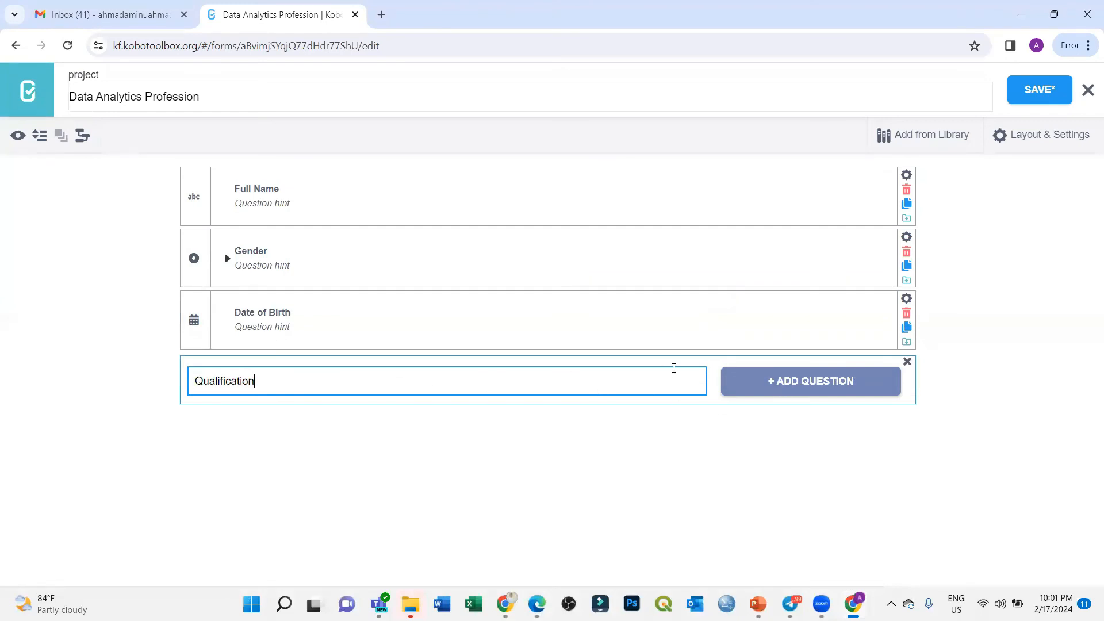
click(783, 386)
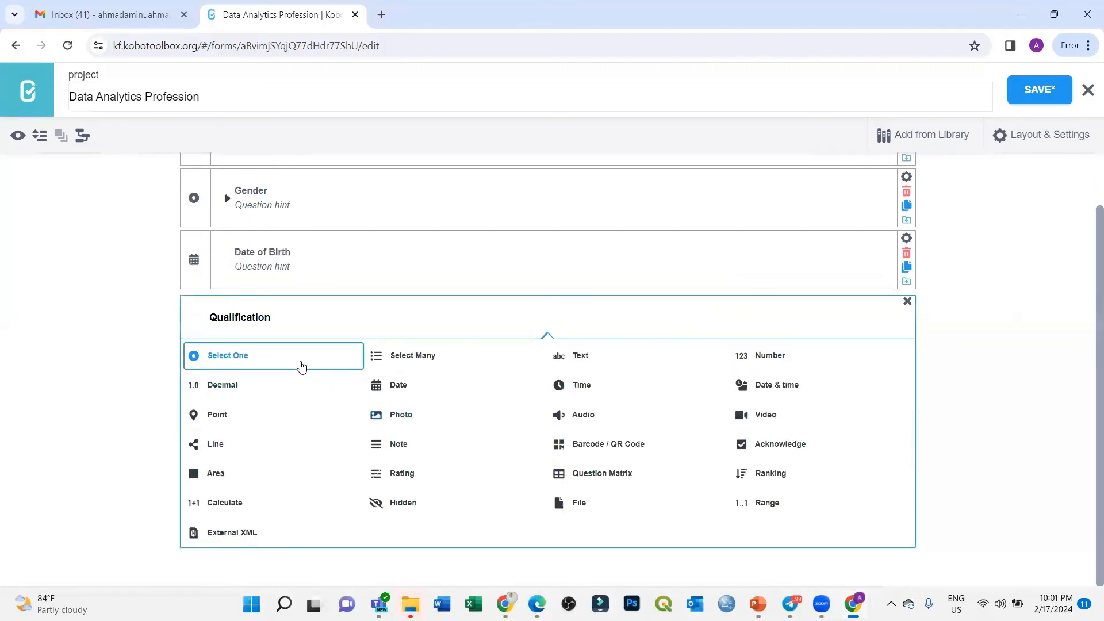
click(299, 362)
key(BackSpace)
text(Phd)
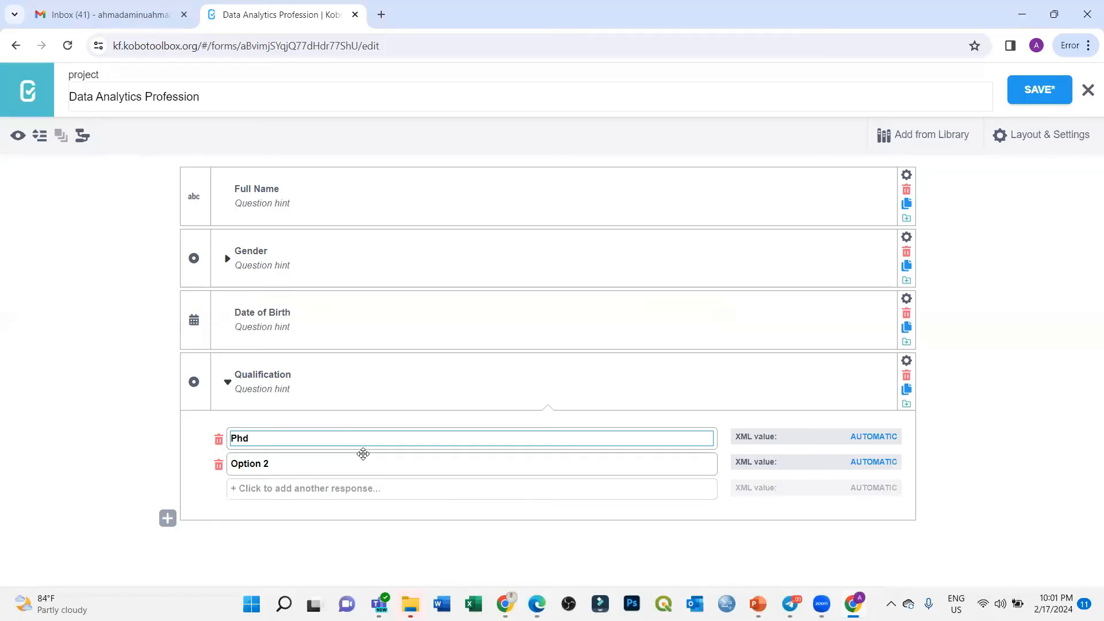
key(Tab)
text(MS)
key(BackSpace)
text(sc)
key(Tab)
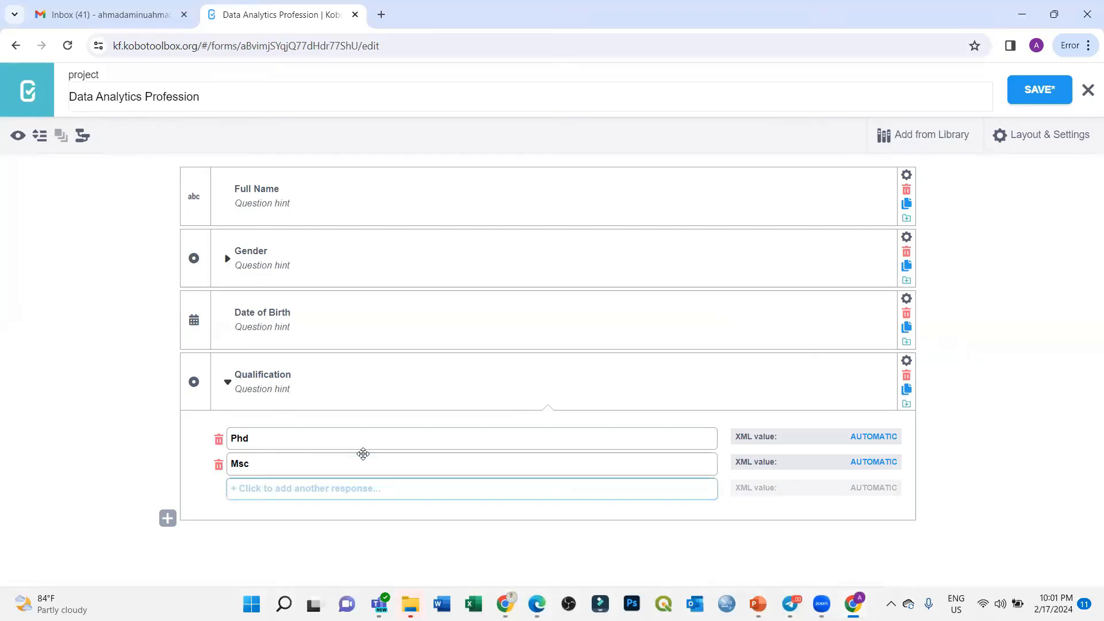
Step: Add the Bsc and HND options to Qualification and collapse the question
key(Return)
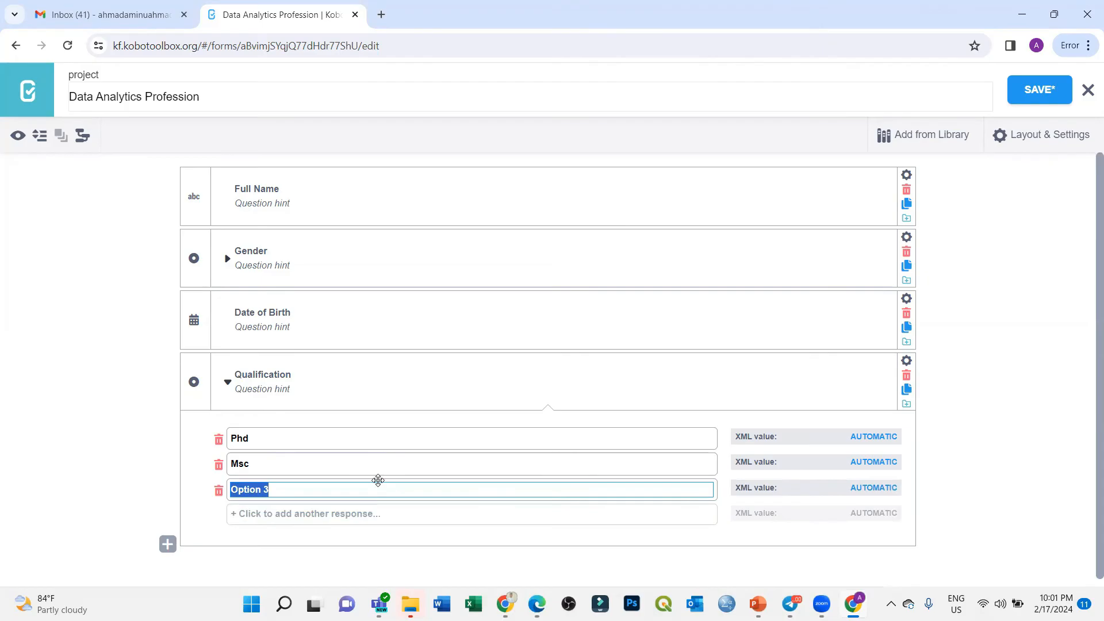
text(Bsc)
key(Tab)
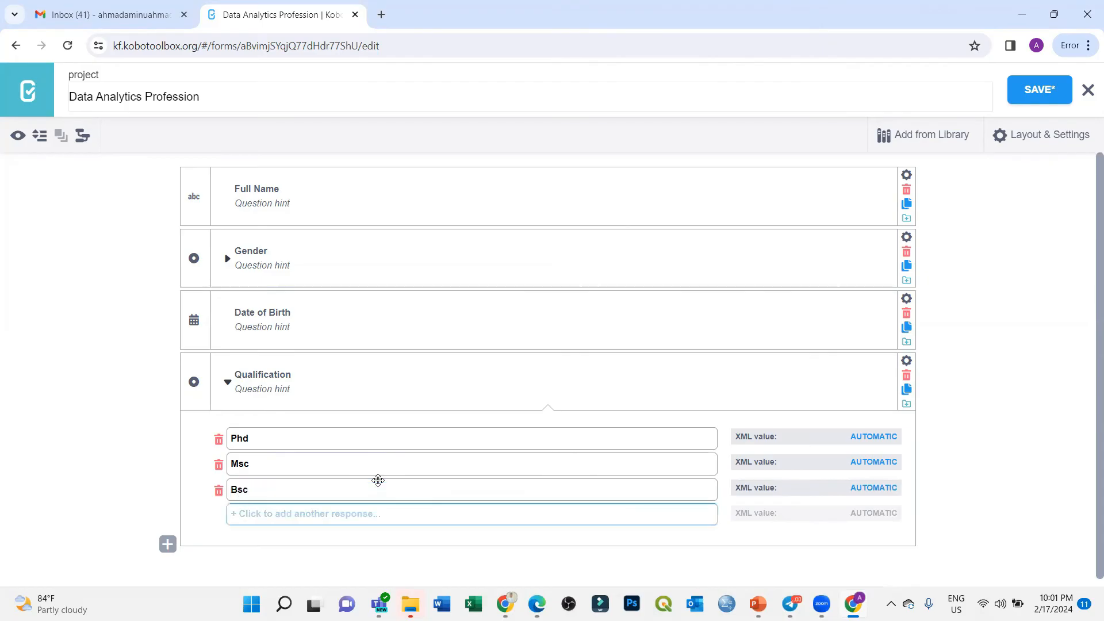
key(Return)
text(SS)
key(BackSpace)
key(BackSpace)
text(HND)
key(Return)
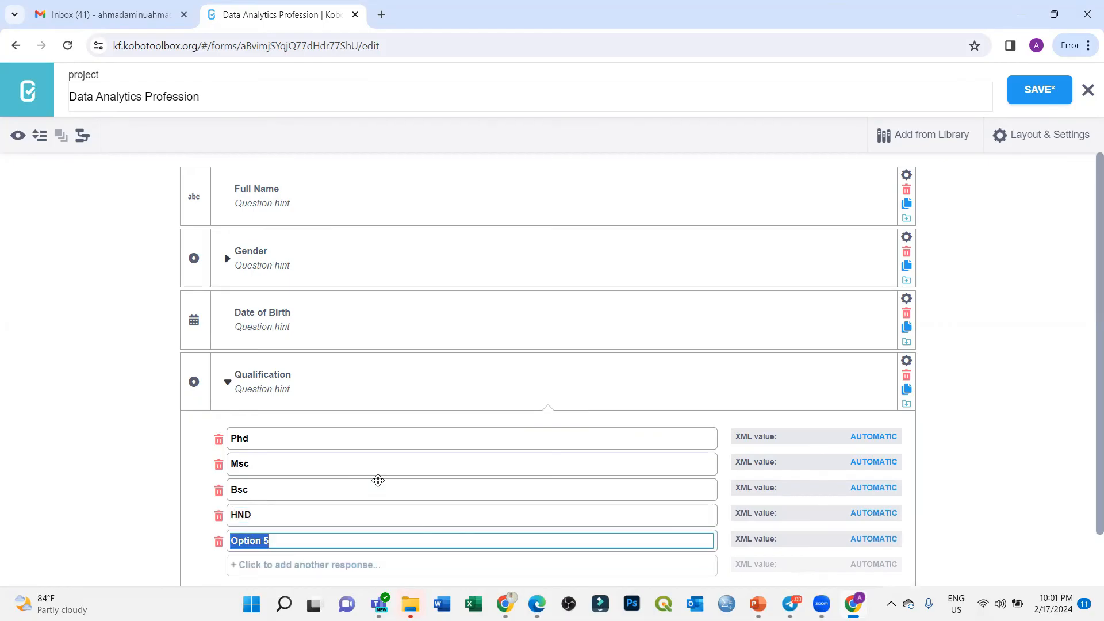
key(BackSpace)
scroll(437, 472, down, 1)
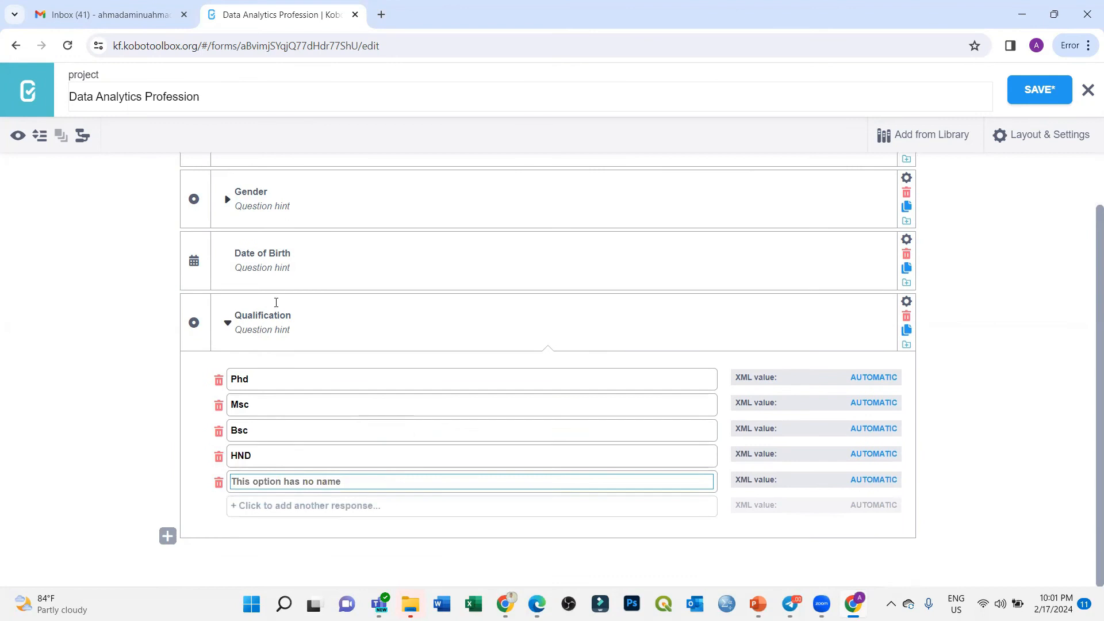
click(228, 323)
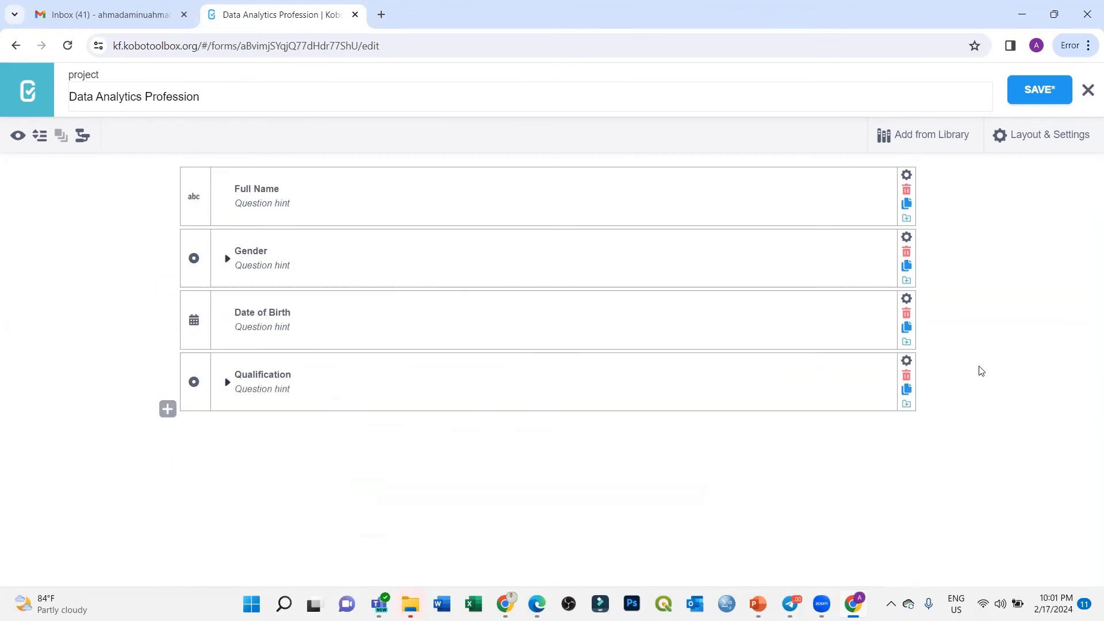
Step: Open a blank new-question entry below the Qualification question
click(167, 409)
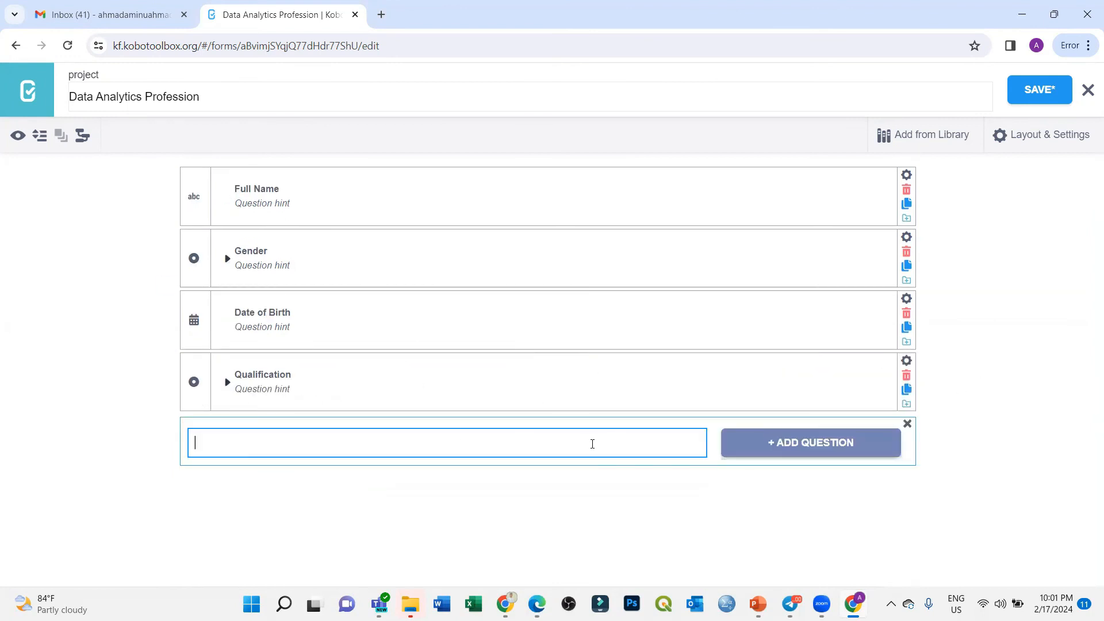
click(586, 59)
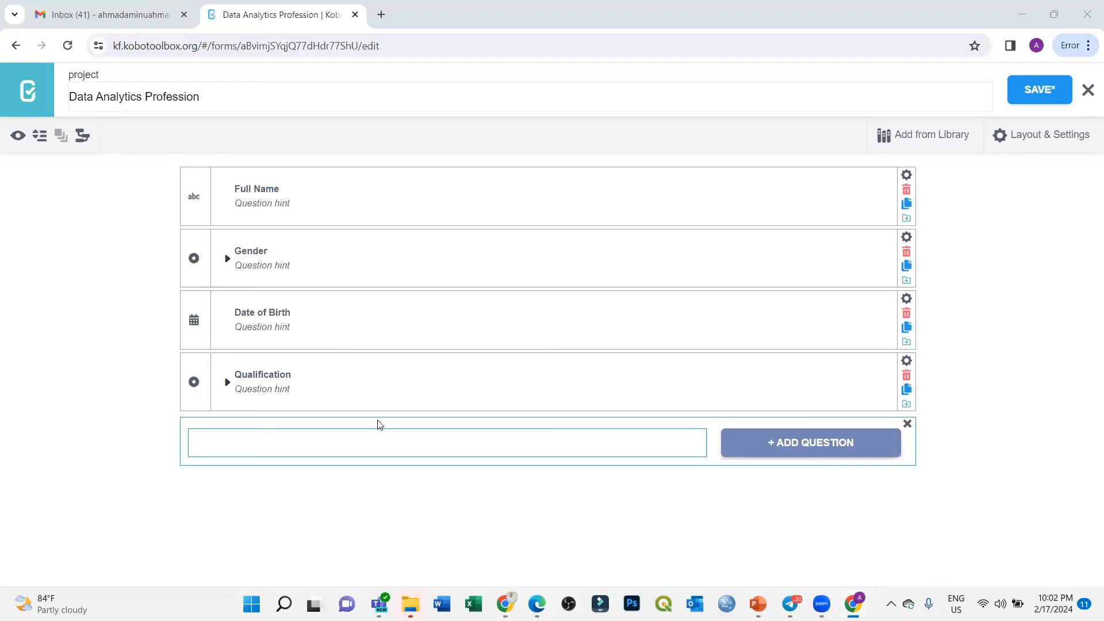
Step: Create a Marital Status question of type Select One
click(228, 441)
text(Marital Staus)
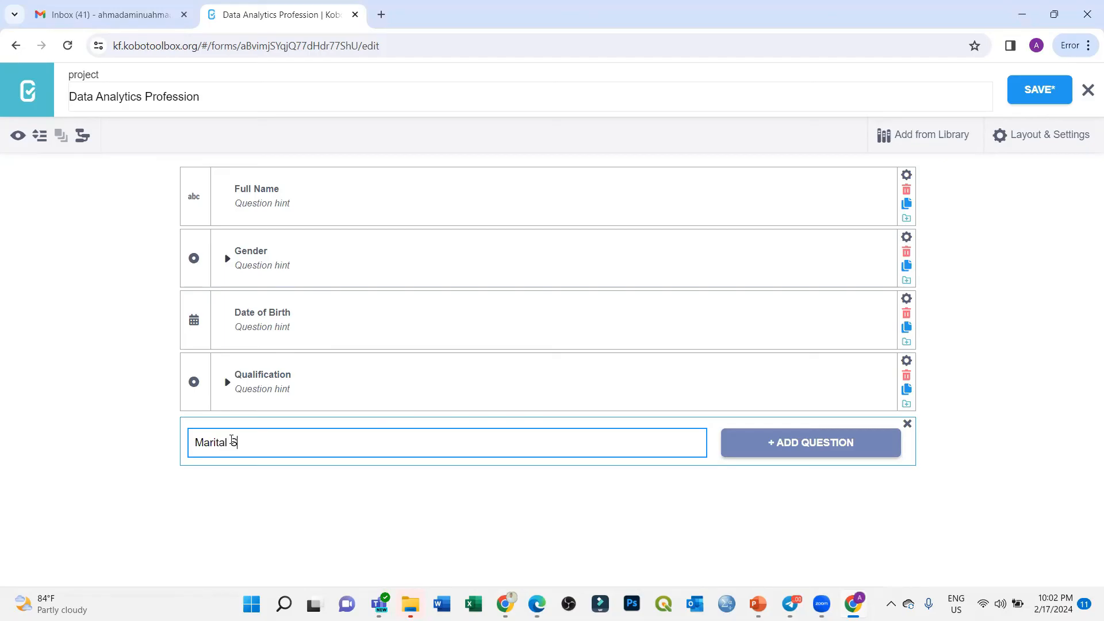
key(BackSpace)
key(BackSpace)
text(tus)
click(797, 444)
click(264, 353)
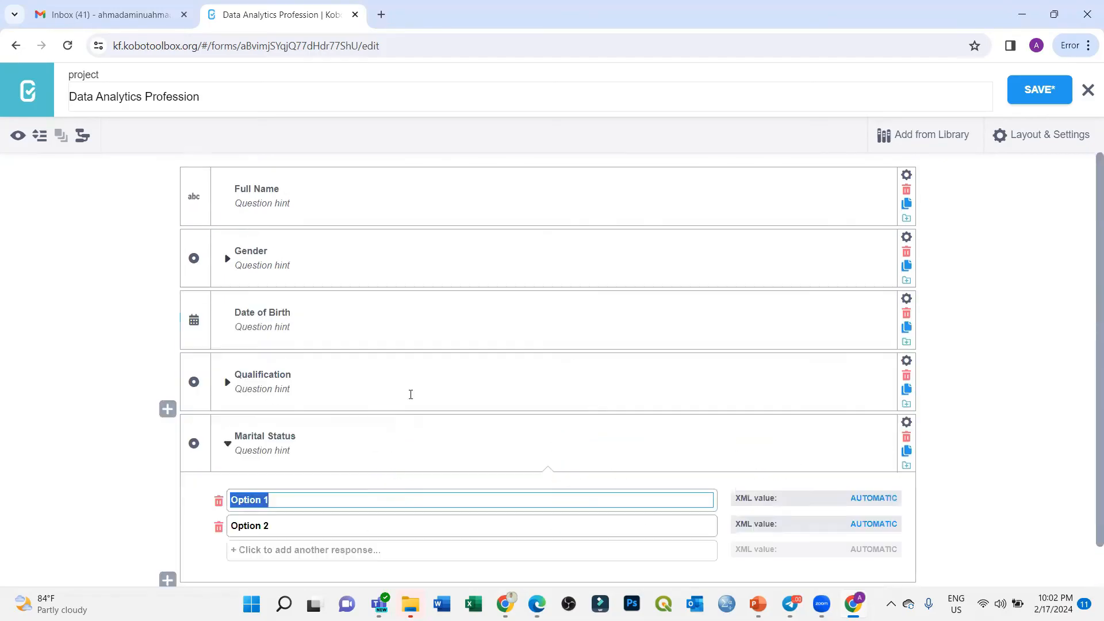
Step: Give Marital Status the options Married, Single, Widowed and Divorced
text(Married)
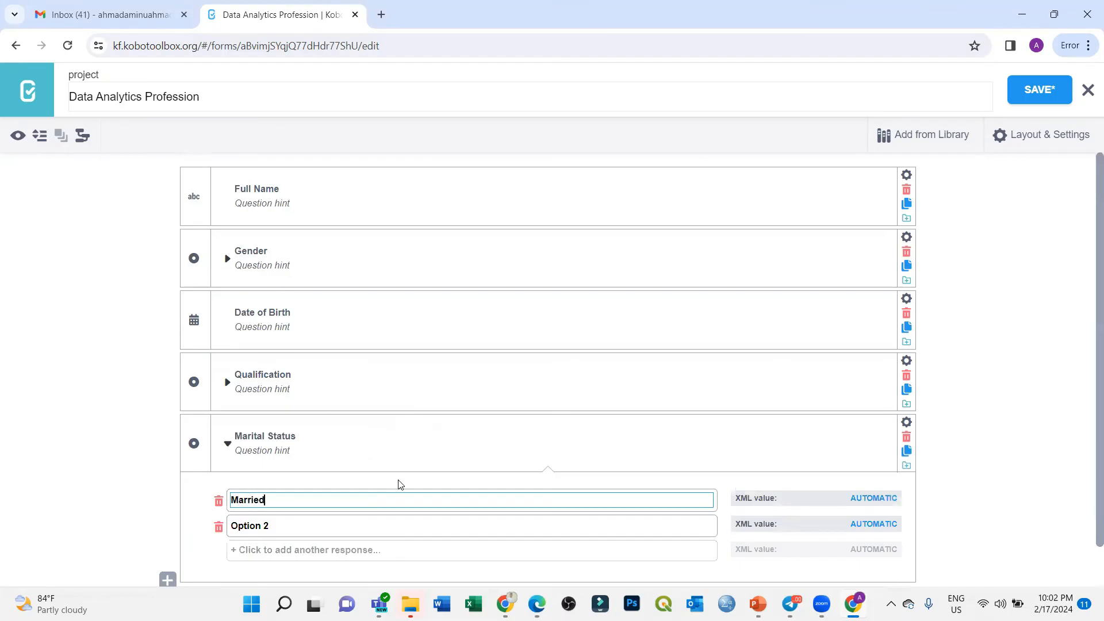
key(Tab)
text(Single)
key(Tab)
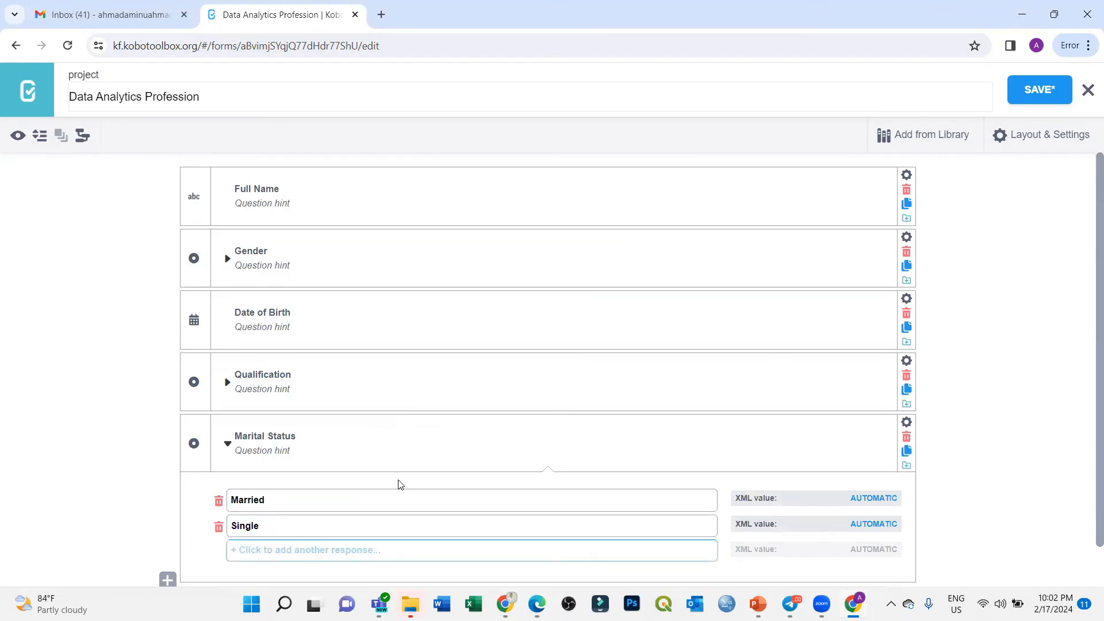
text(Widow)
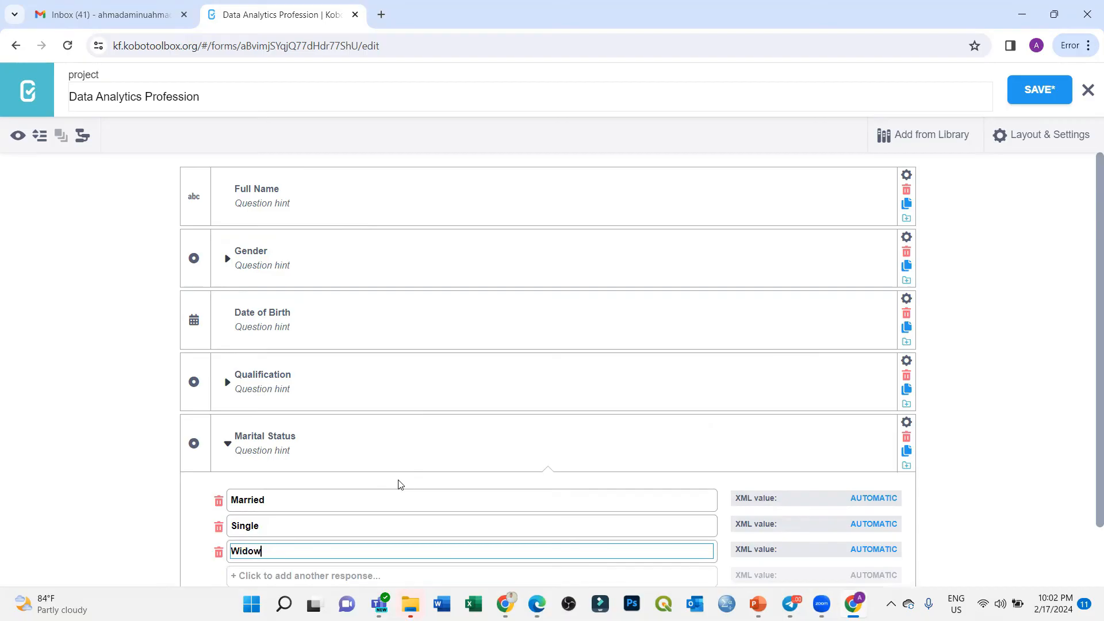
text(ed)
key(Tab)
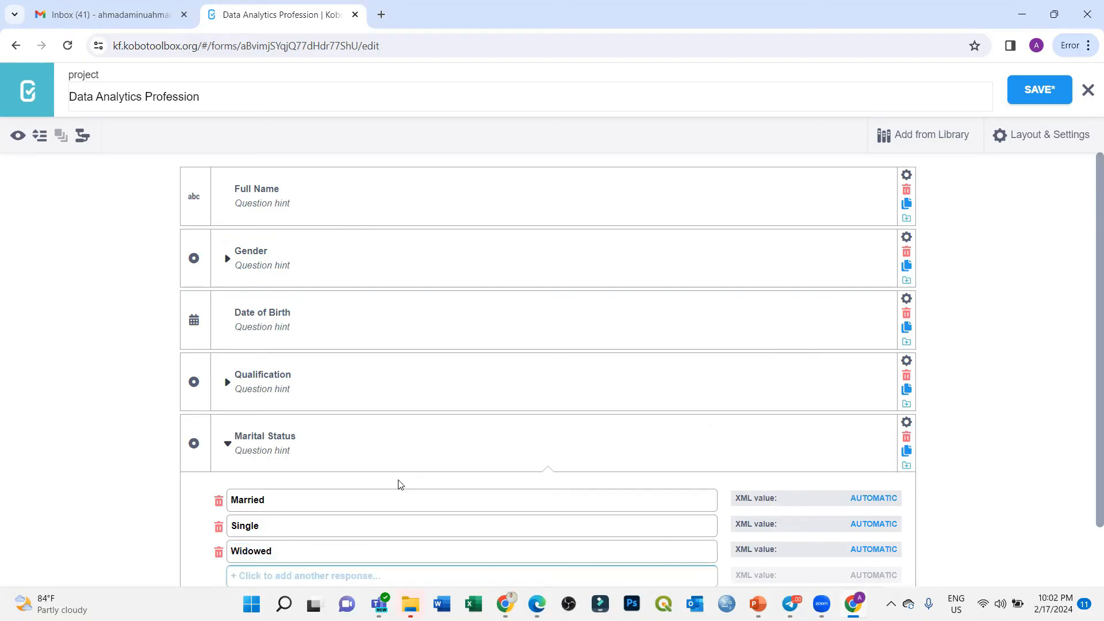
text(Divorced)
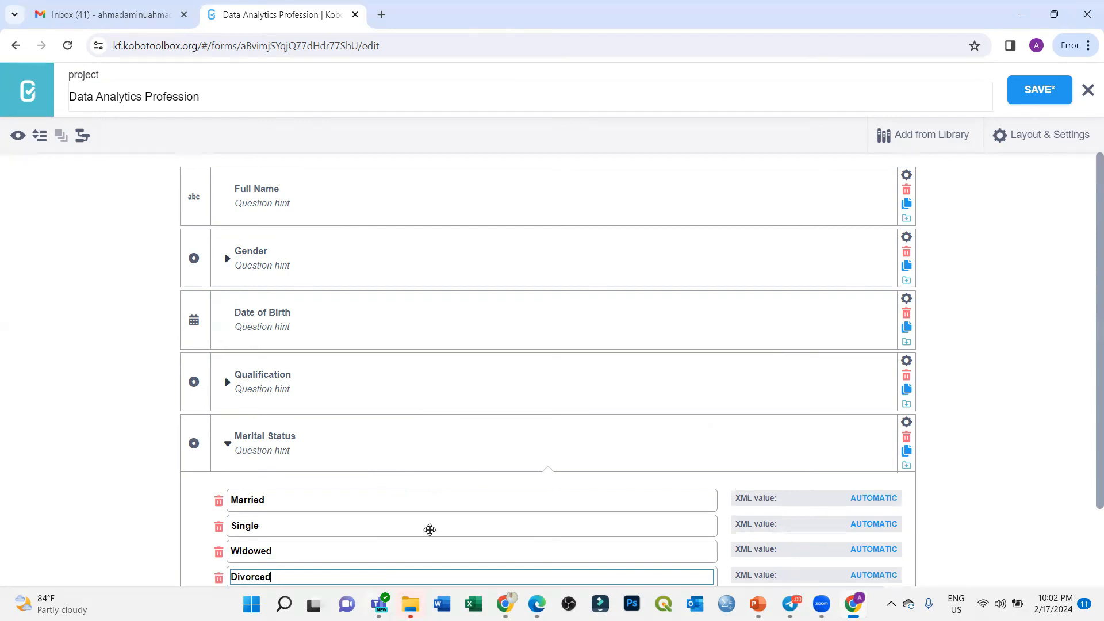
scroll(449, 489, down, 2)
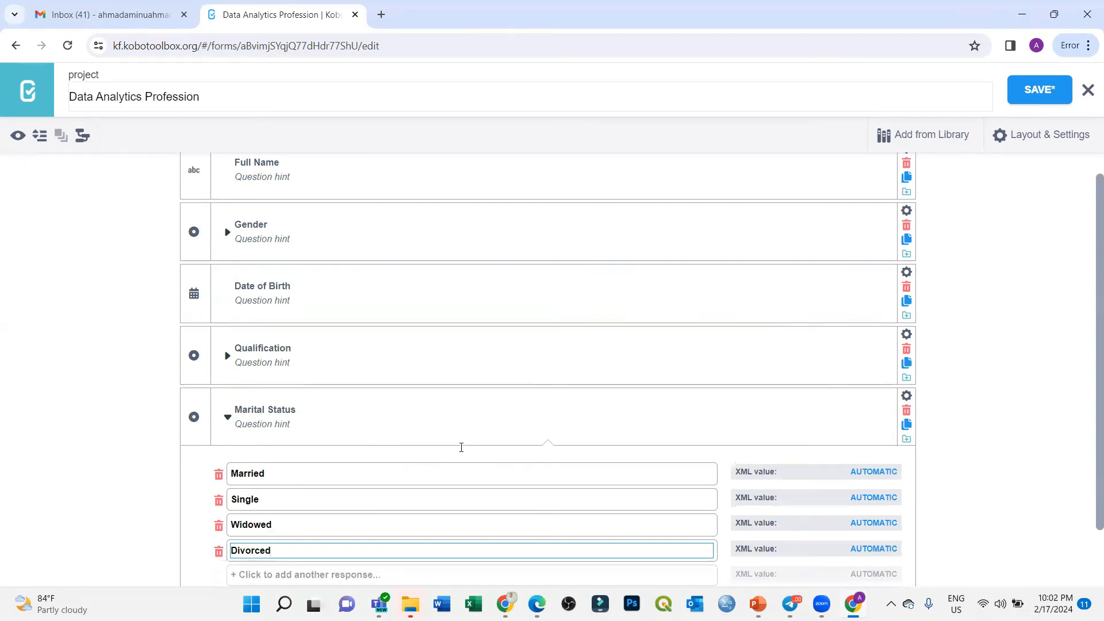